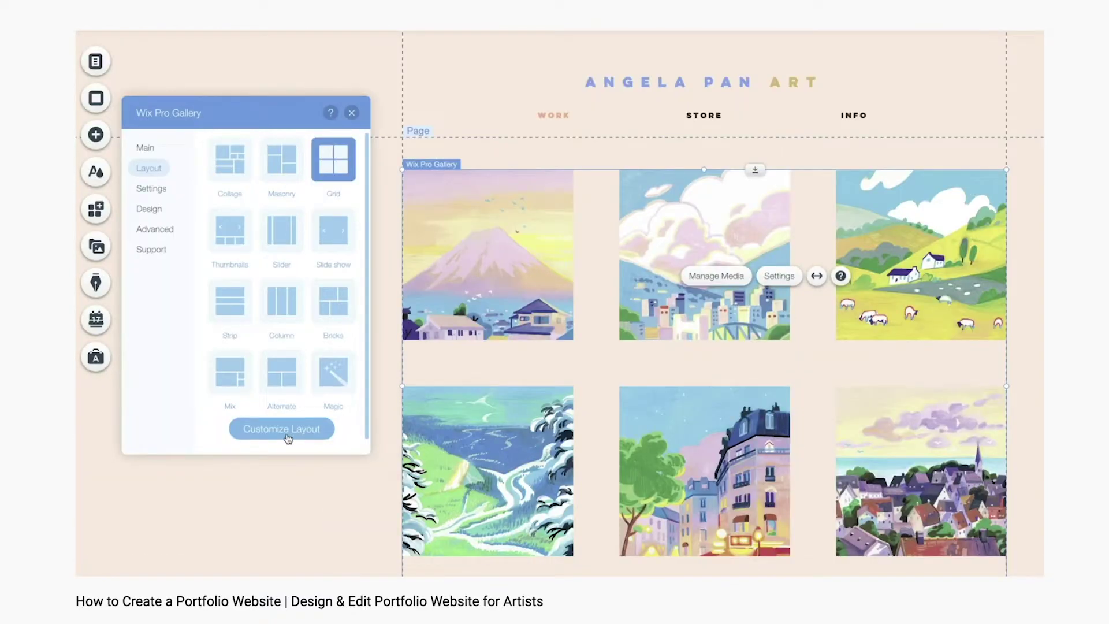
# Replace the gallery's Spacing value of 75 with 30 in the Design Settings
pyautogui.click(292, 427)
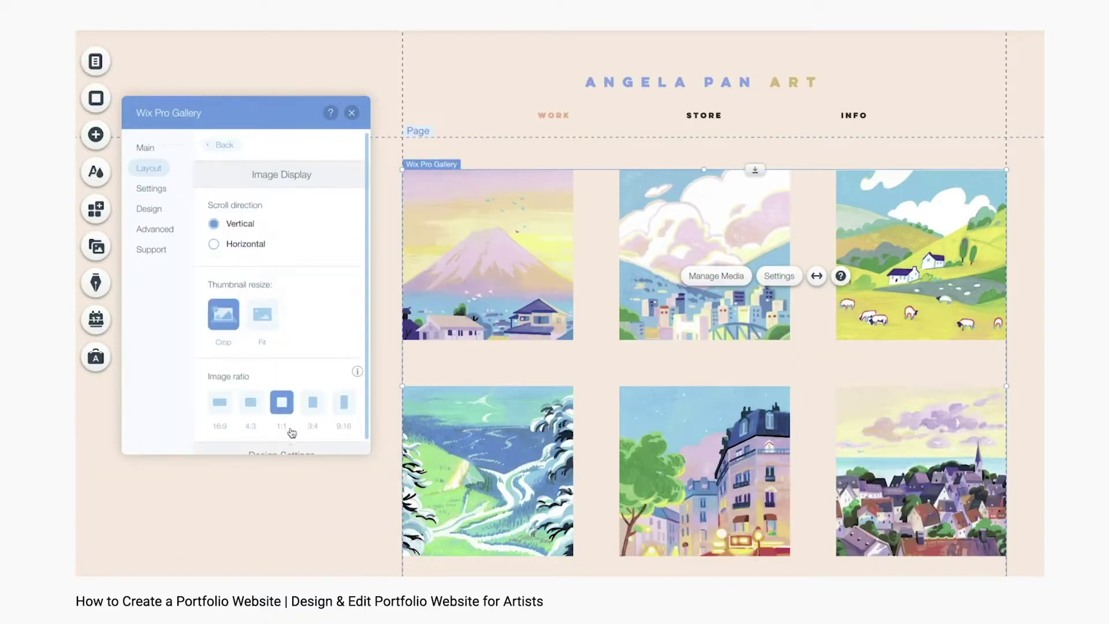
pyautogui.scroll(-4, 342, 337)
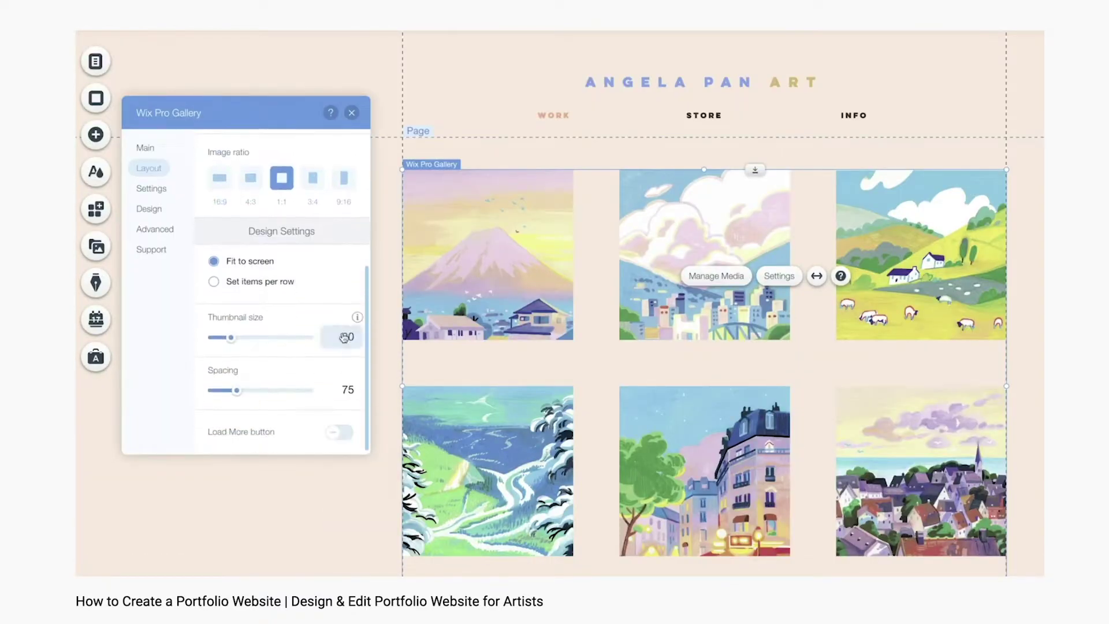
pyautogui.doubleClick(348, 388)
pyautogui.write('30')
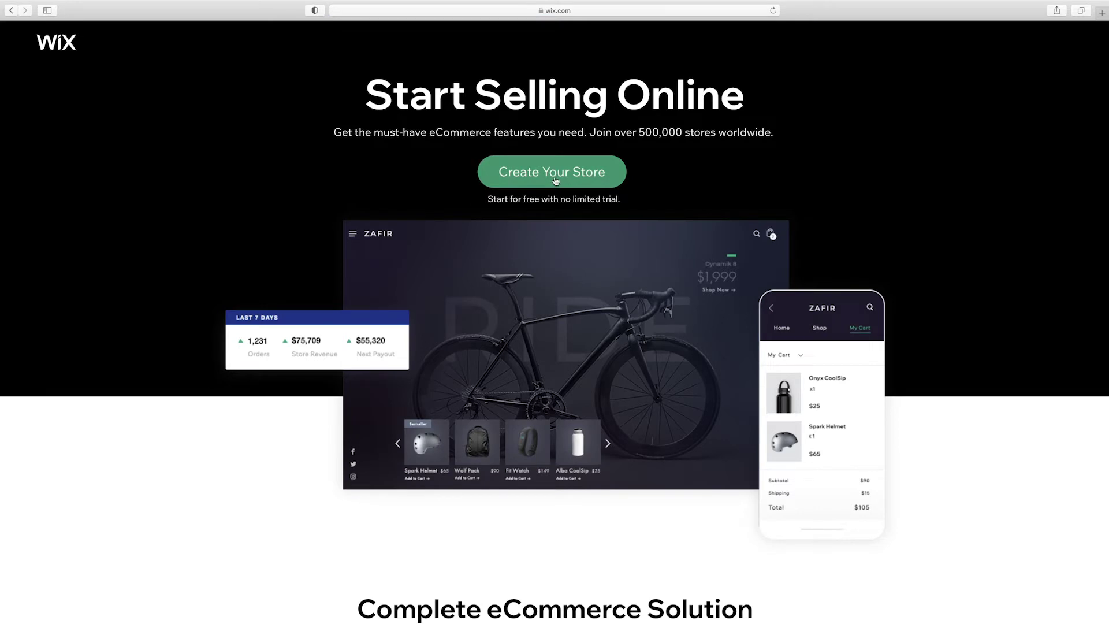
# Start creating an online store, switch to Log In, and begin entering the account e-mail
pyautogui.click(555, 181)
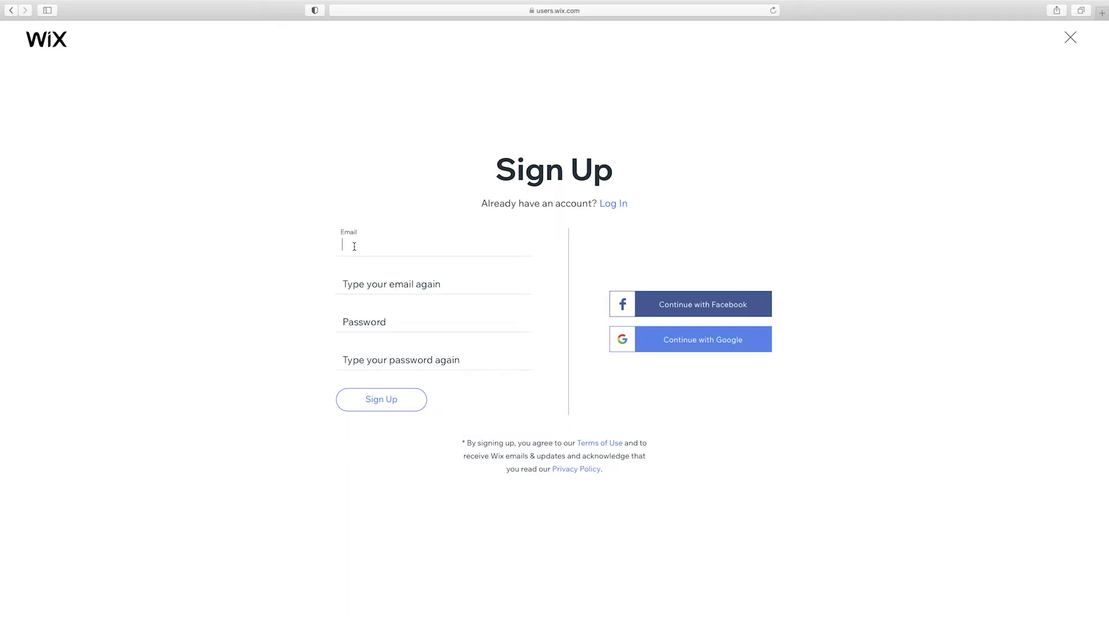
pyautogui.click(611, 207)
pyautogui.write('ange')
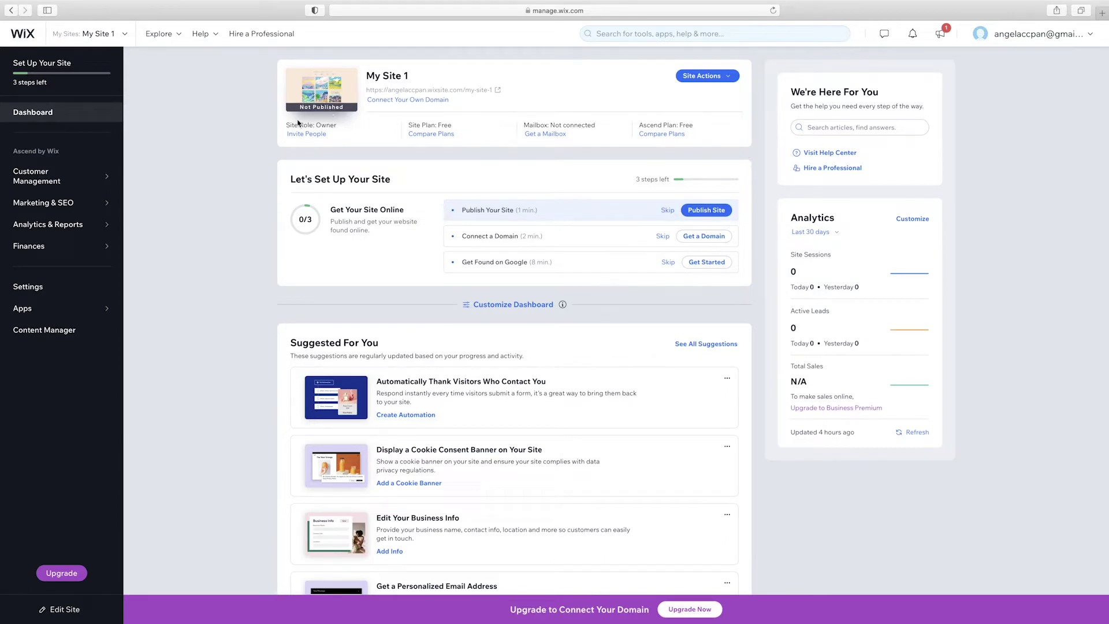
pyautogui.click(62, 573)
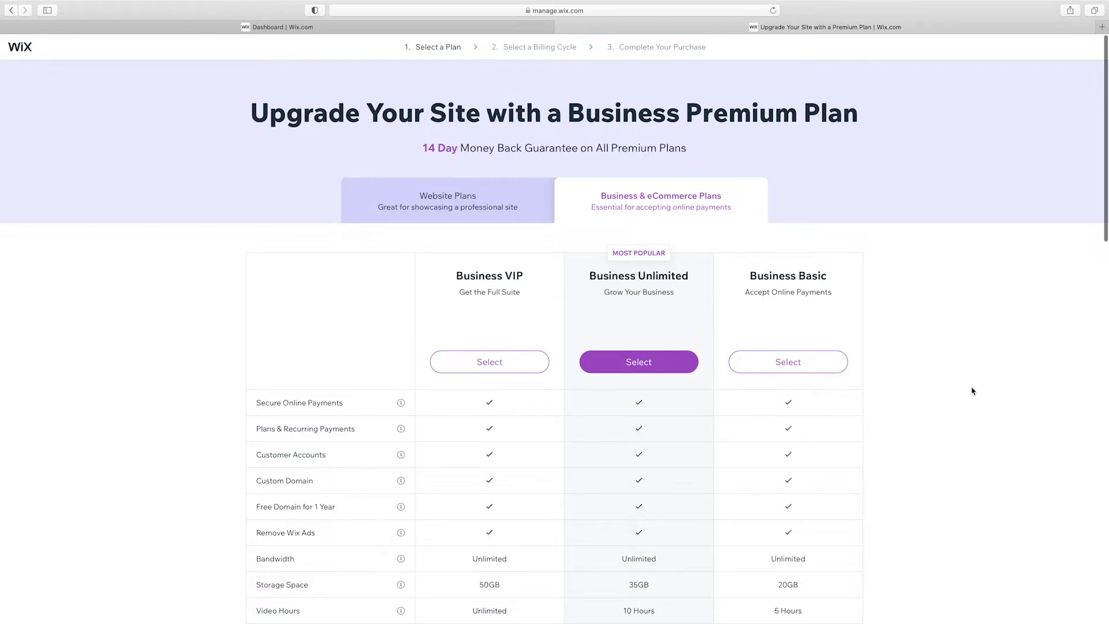
pyautogui.click(789, 362)
pyautogui.click(380, 321)
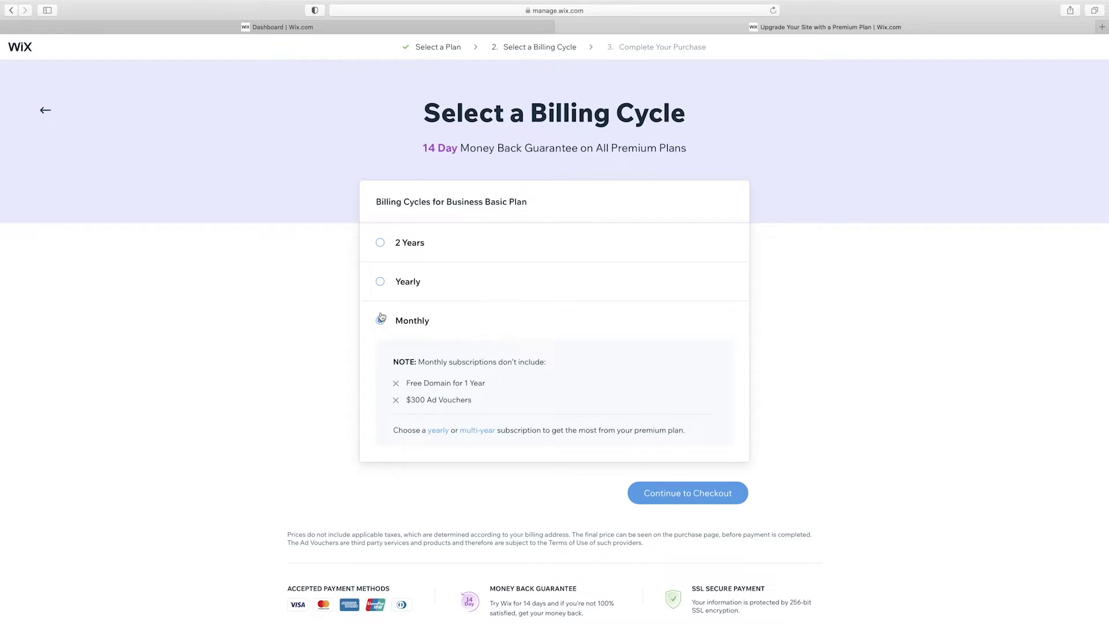
pyautogui.click(380, 282)
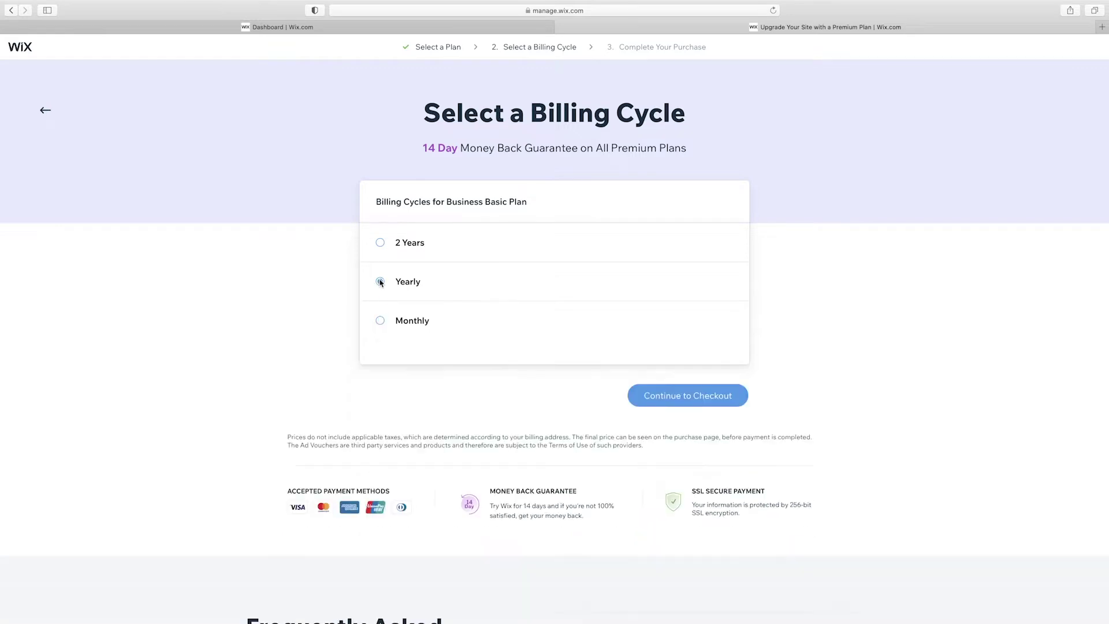
pyautogui.click(382, 242)
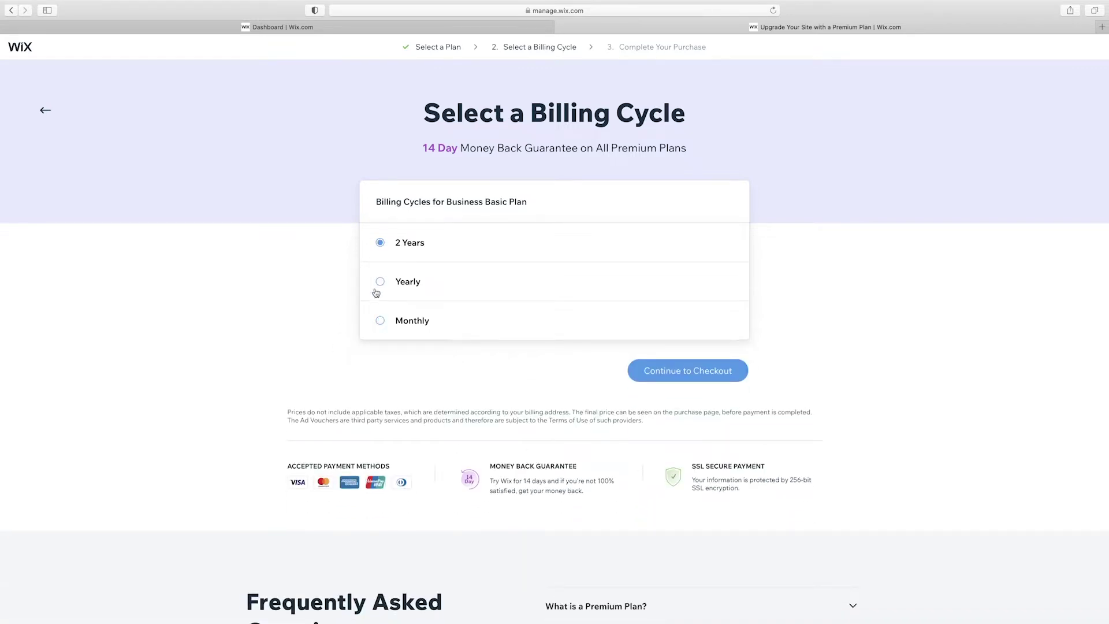
pyautogui.click(381, 281)
pyautogui.click(690, 373)
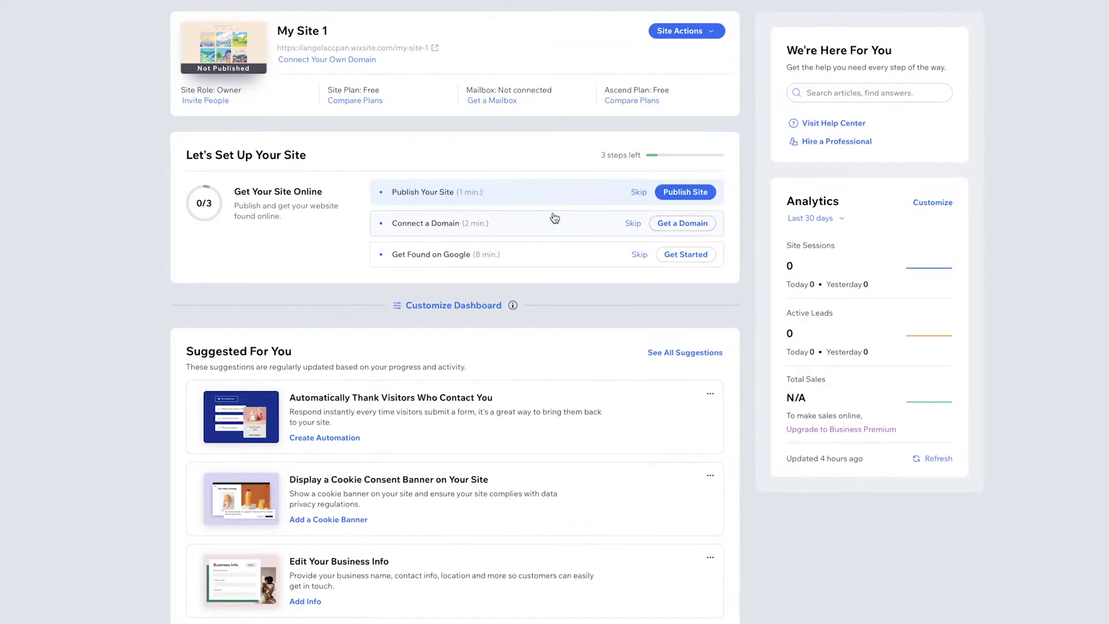
# Open the site in the editor, add Wix Stores from the app market, then go to its dashboard
pyautogui.click(709, 33)
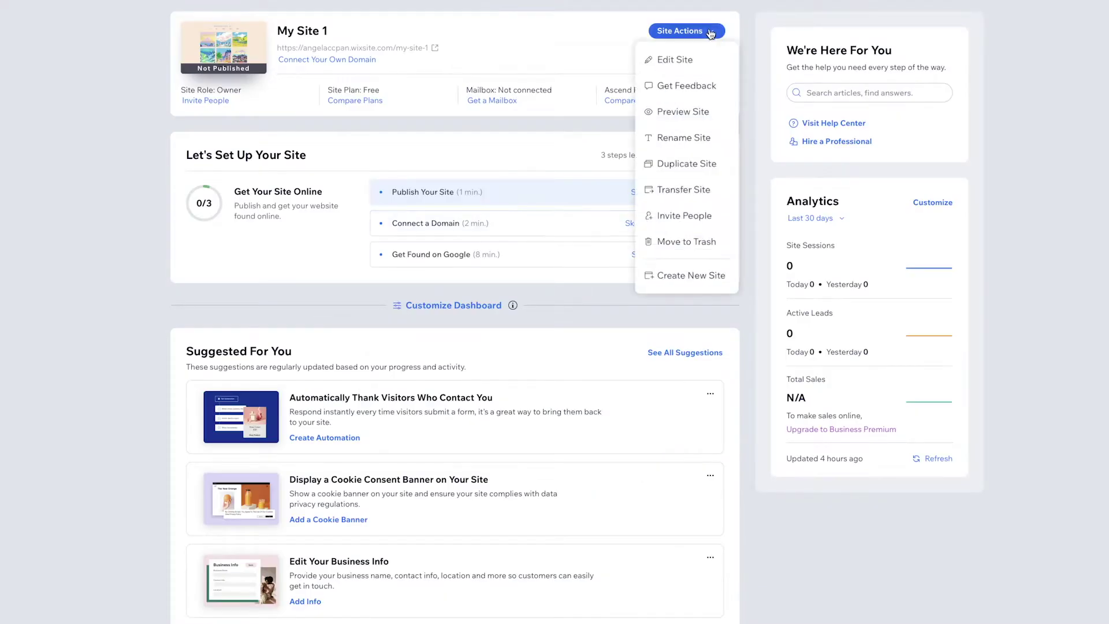
pyautogui.click(675, 60)
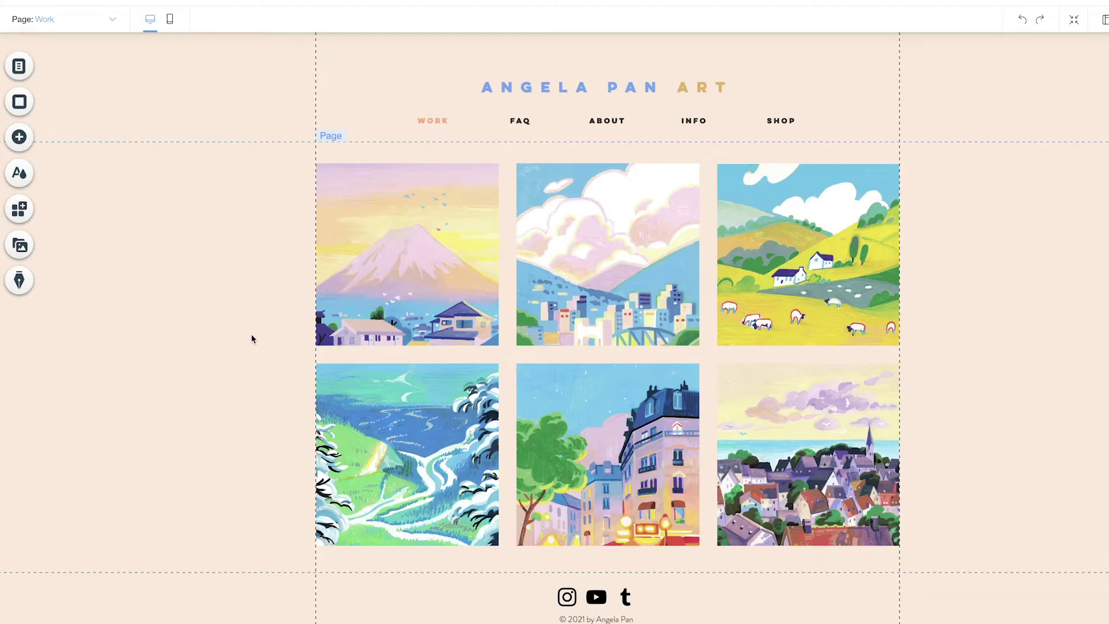
pyautogui.click(21, 211)
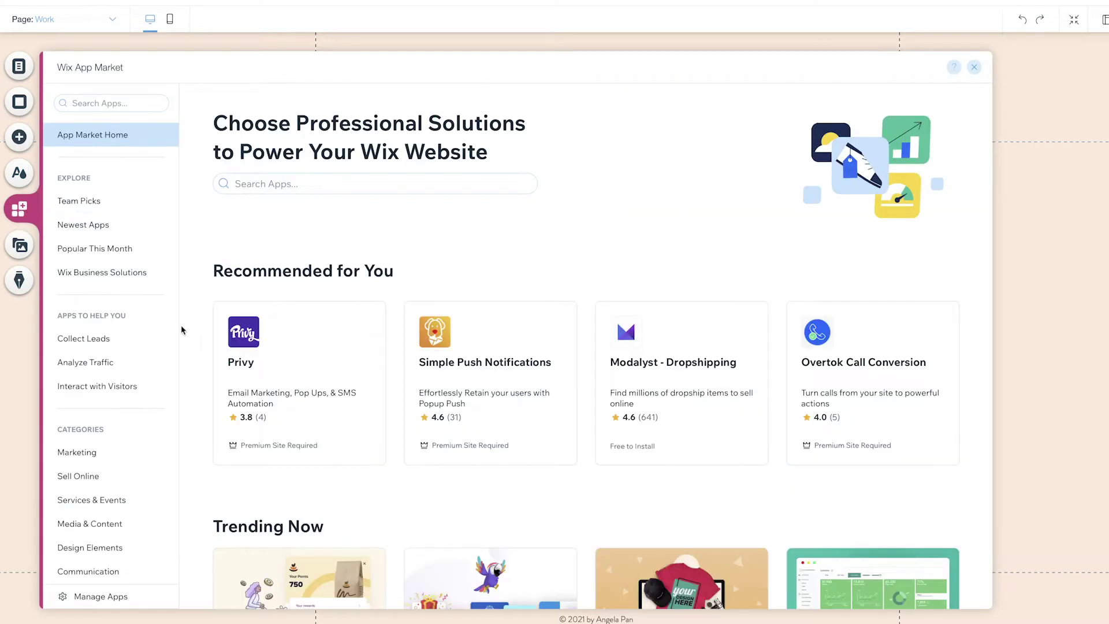
pyautogui.scroll(-8, 194, 347)
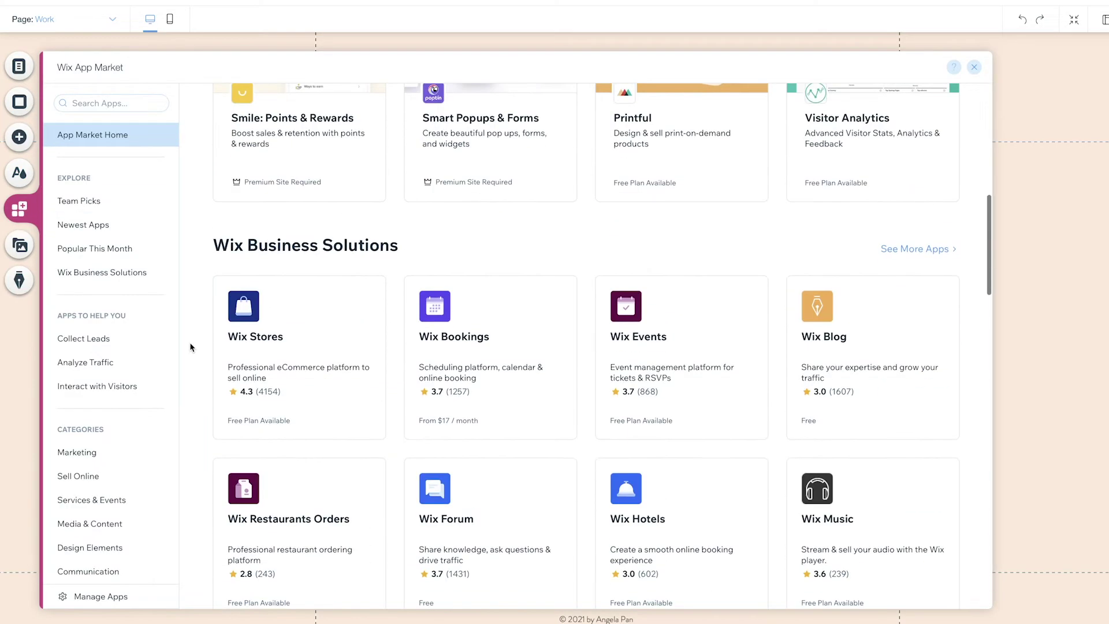
pyautogui.click(307, 375)
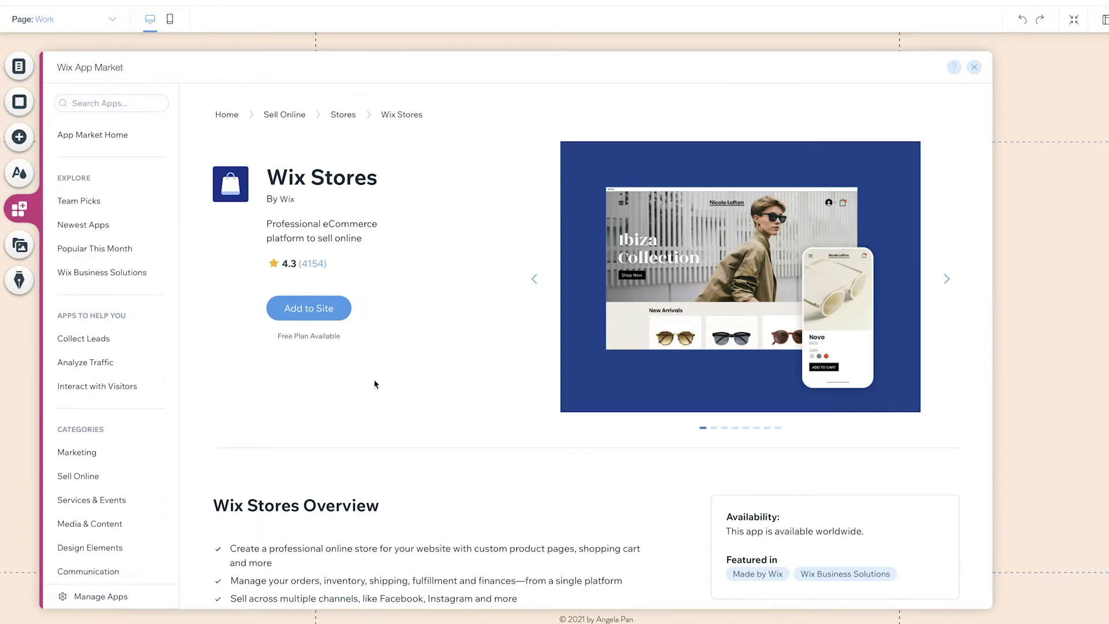
pyautogui.click(303, 311)
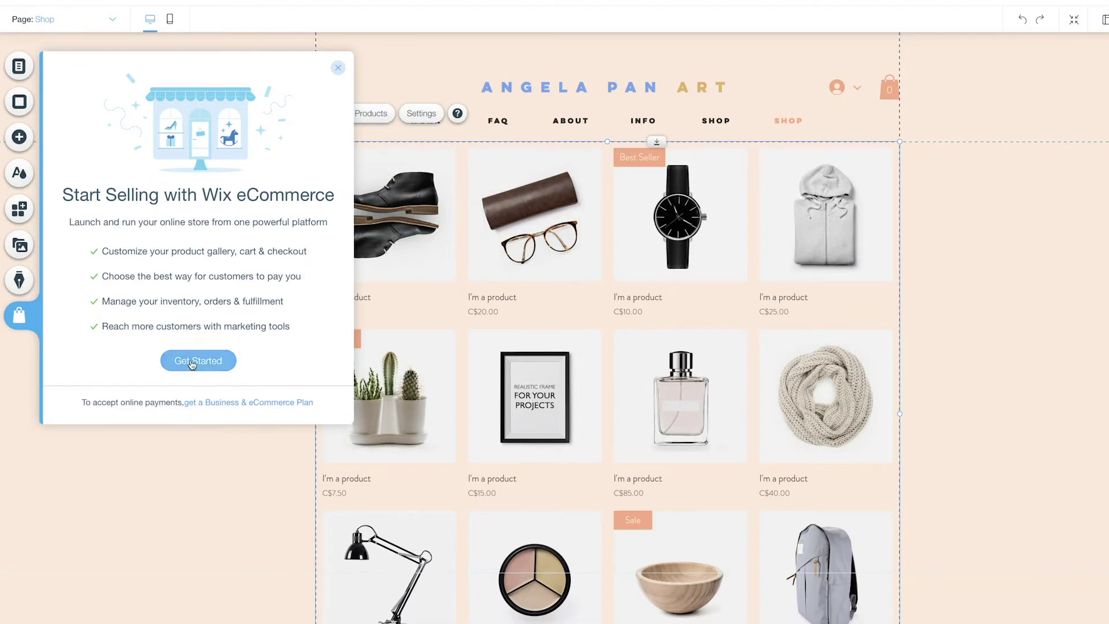
pyautogui.click(193, 362)
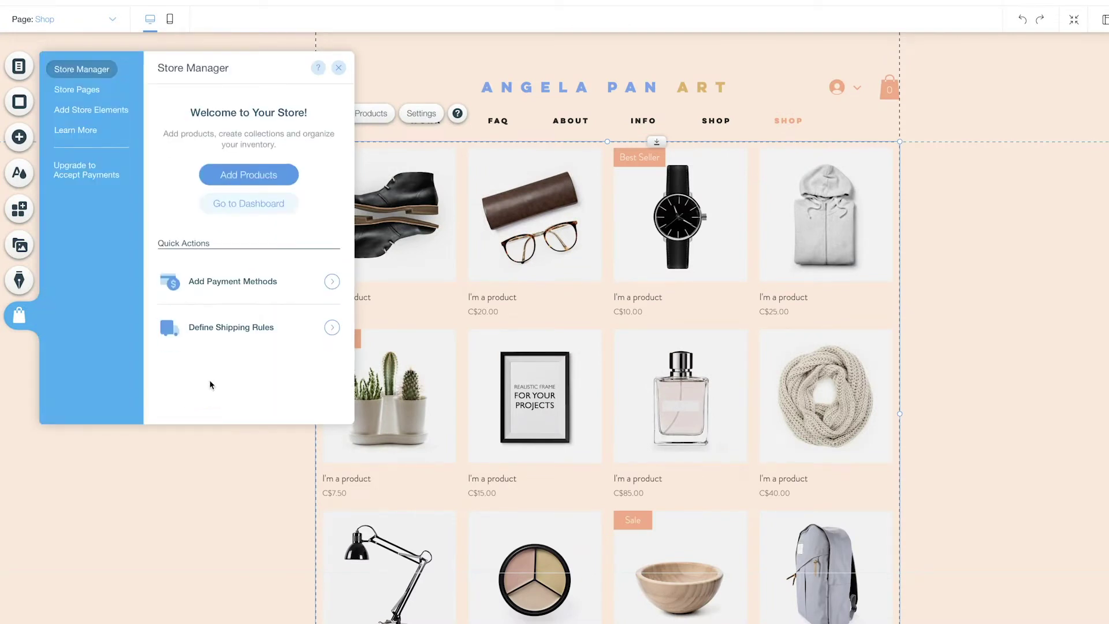
pyautogui.click(249, 208)
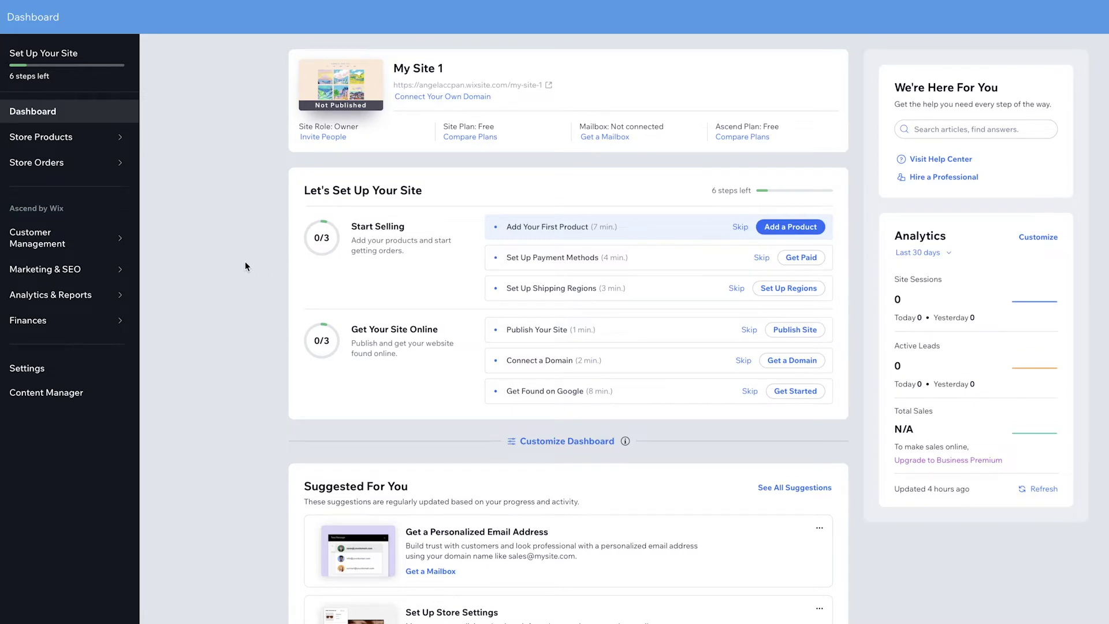
# Delete every sample product except the shoe, then open the shoe product for editing
pyautogui.click(77, 138)
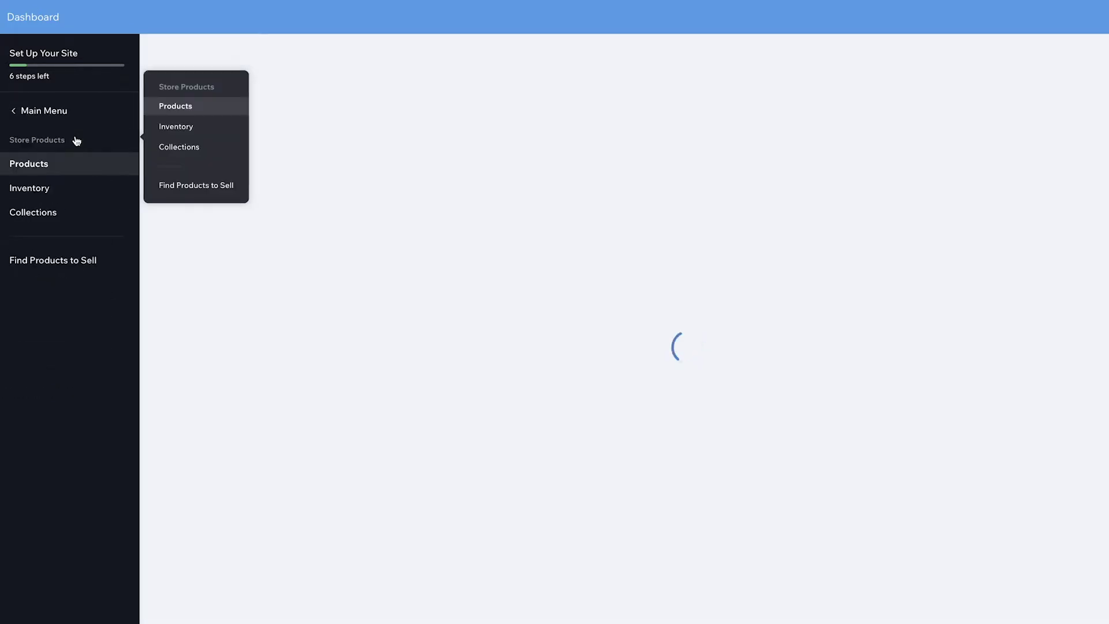
pyautogui.scroll(-6, 198, 310)
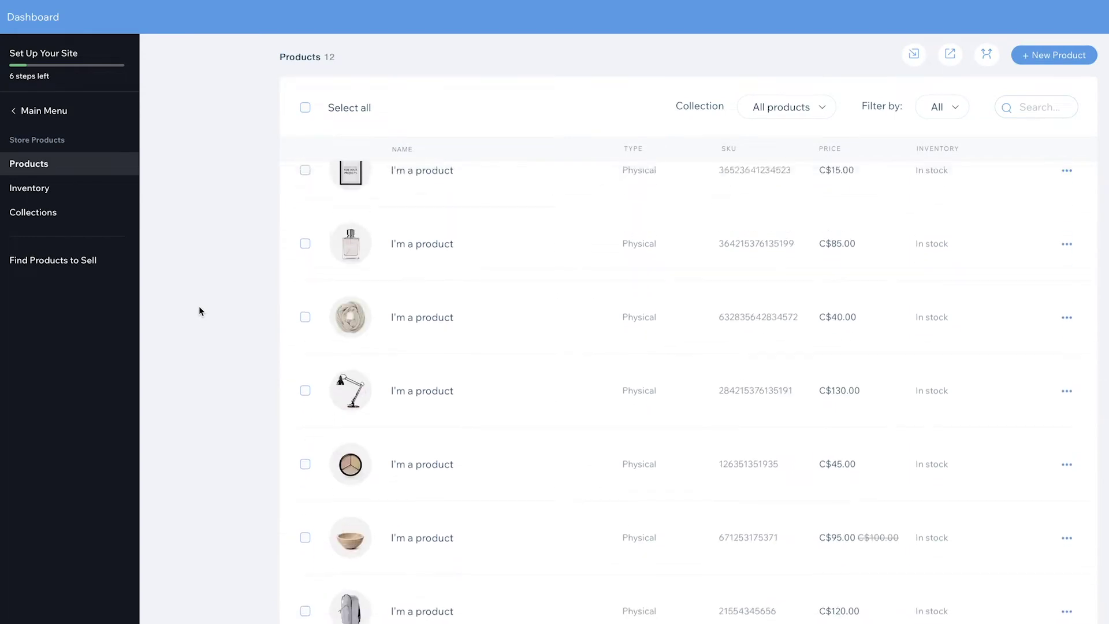
pyautogui.click(305, 108)
pyautogui.scroll(6, 245, 331)
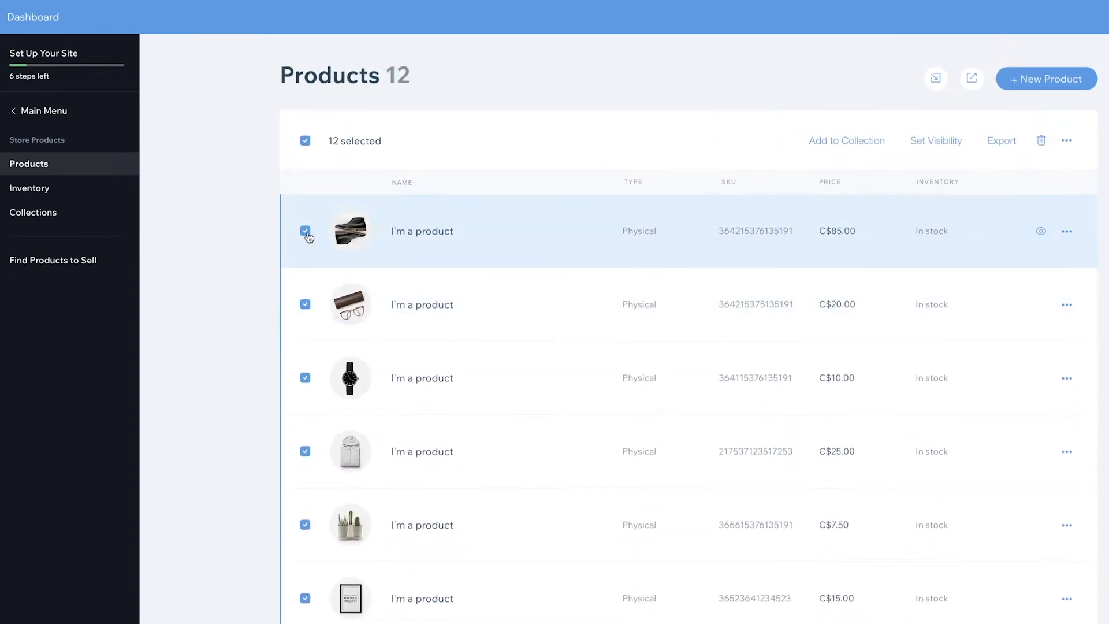
pyautogui.click(305, 231)
pyautogui.click(1041, 140)
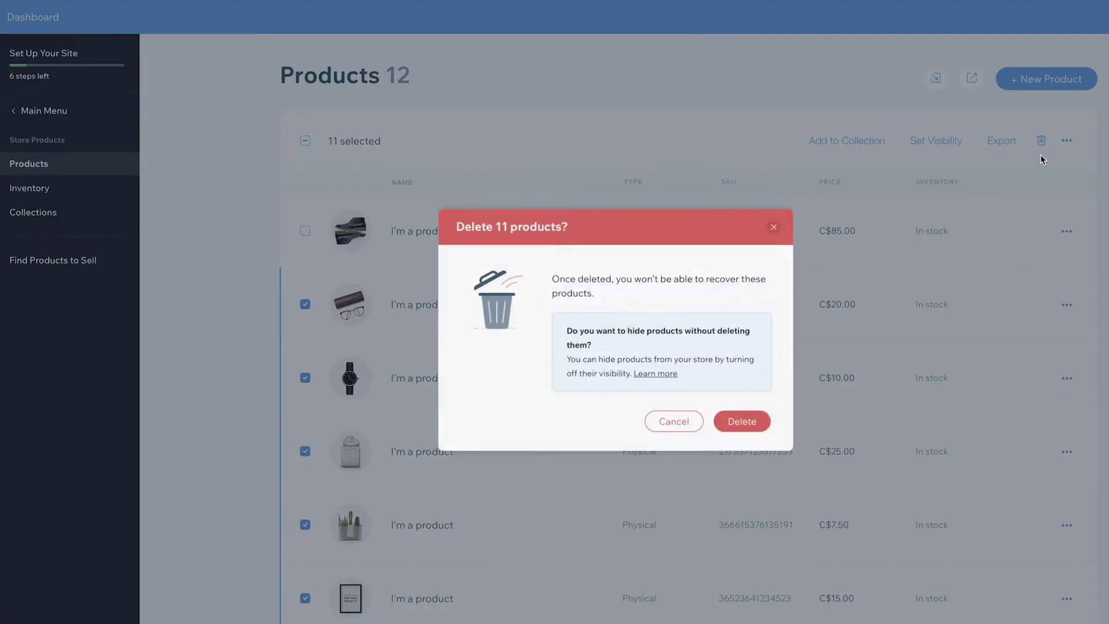
pyautogui.click(745, 429)
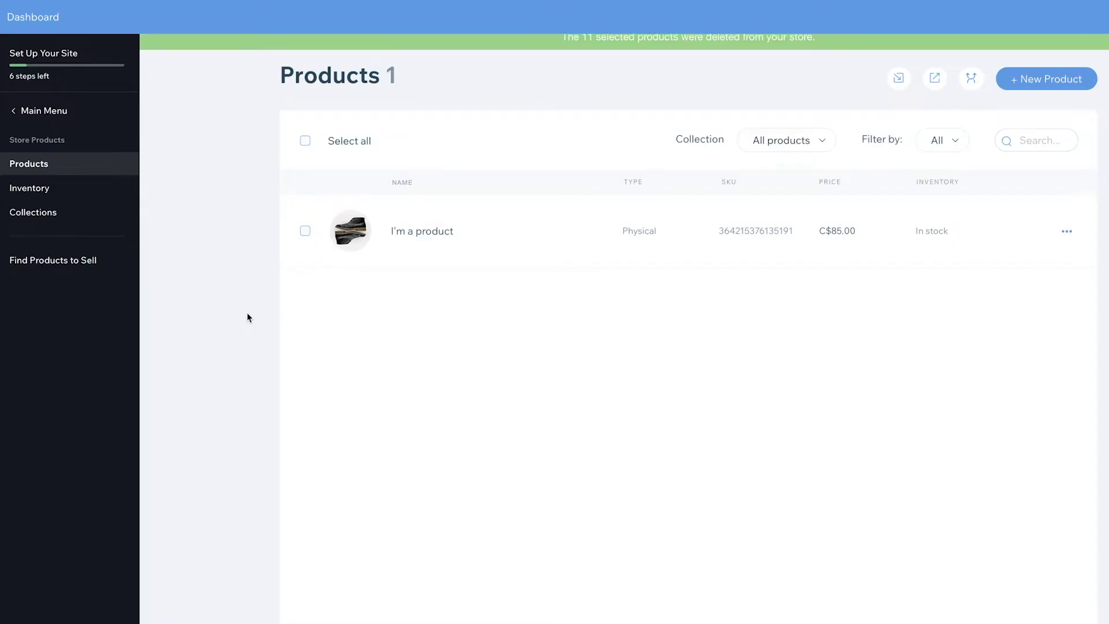
pyautogui.click(425, 239)
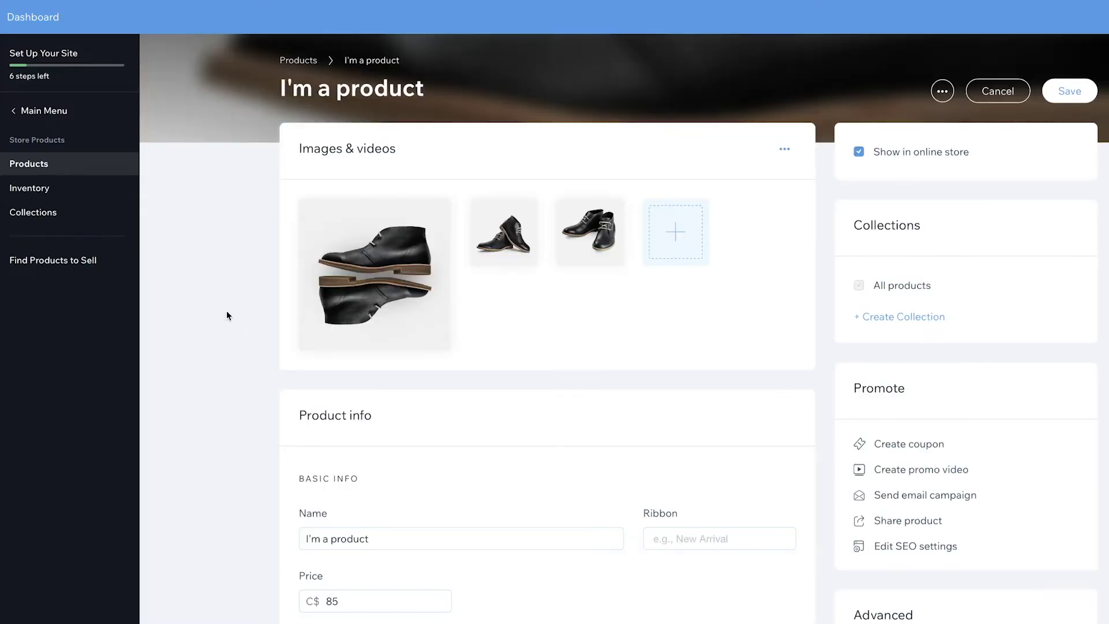
# Replace the sample images with nine uploaded Japan illustrations, making the pink Fuji image the main one
pyautogui.moveTo(440, 213)
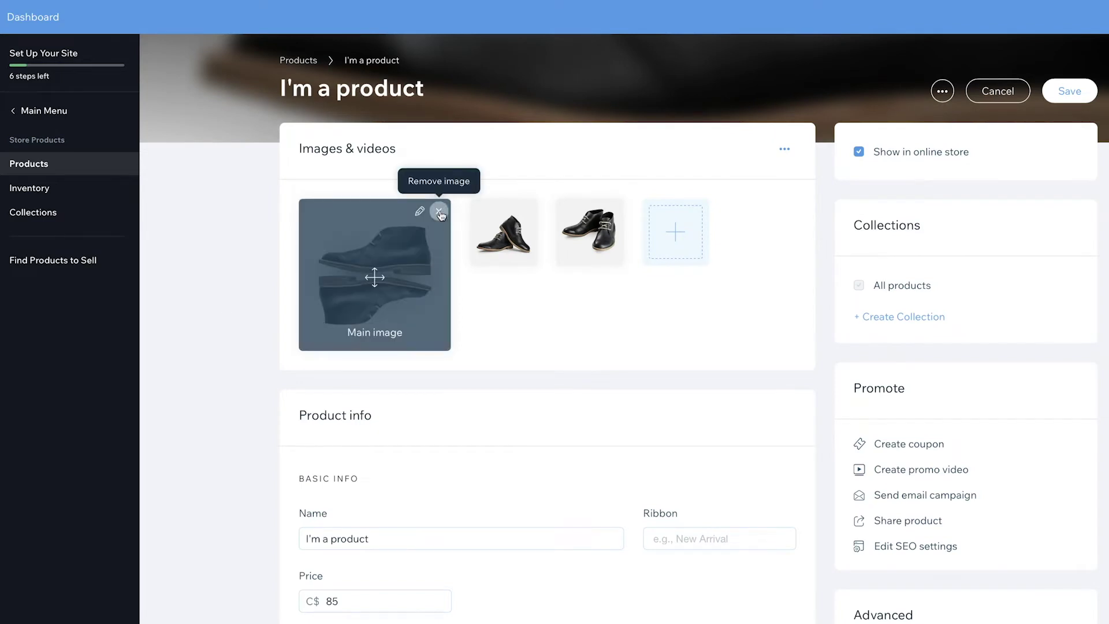
pyautogui.click(439, 213)
pyautogui.click(439, 212)
pyautogui.click(439, 212)
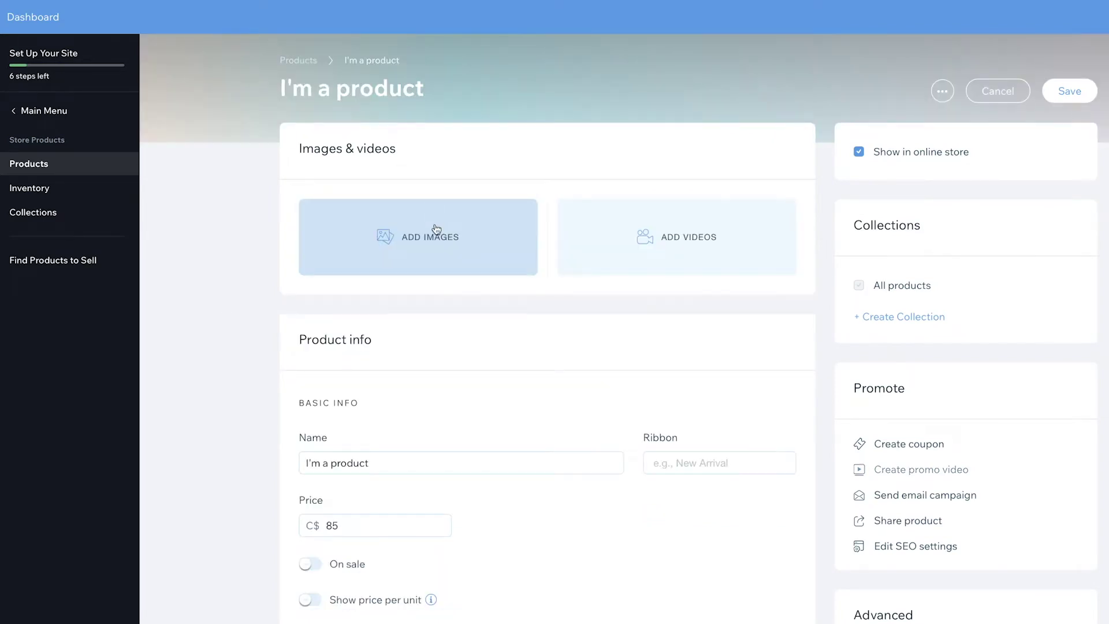
pyautogui.click(409, 252)
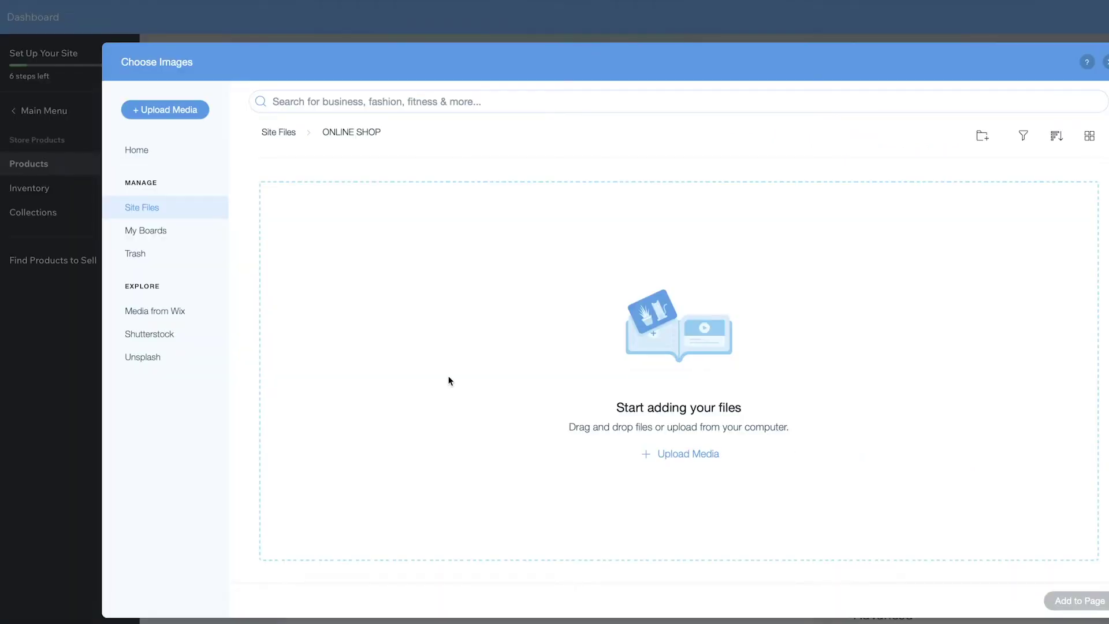
pyautogui.click(165, 111)
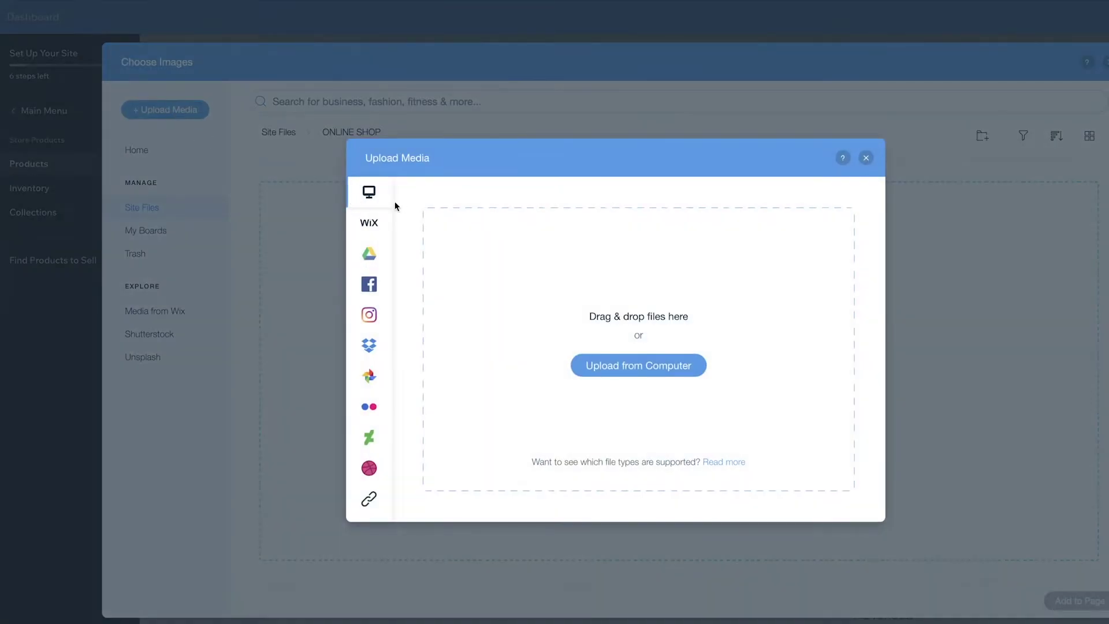
pyautogui.click(637, 365)
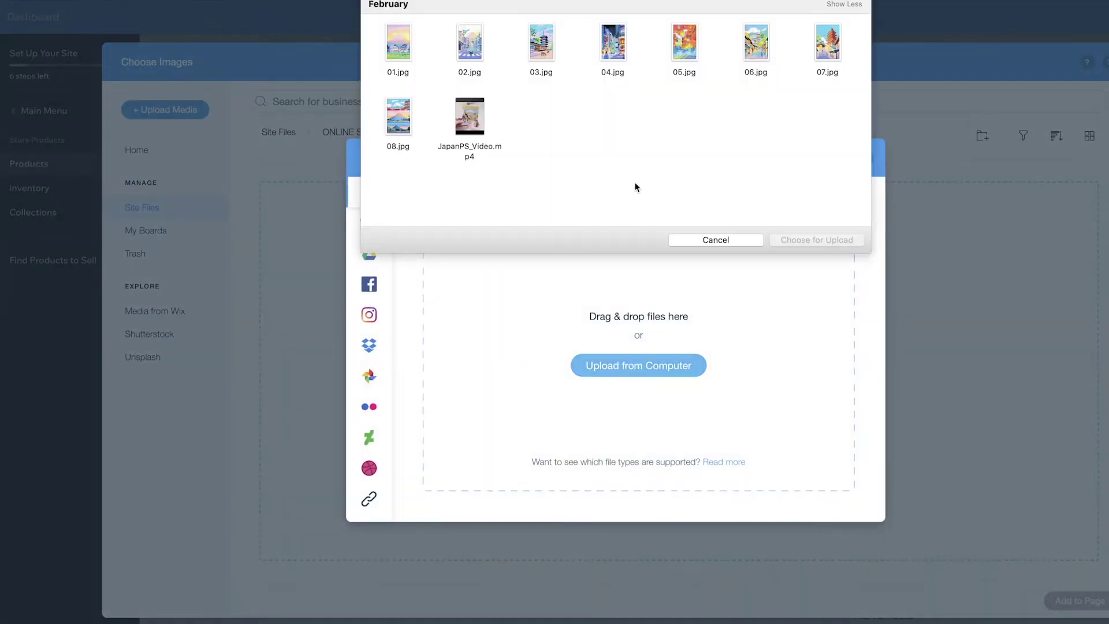
pyautogui.moveTo(844, 155); pyautogui.dragTo(361, 53)
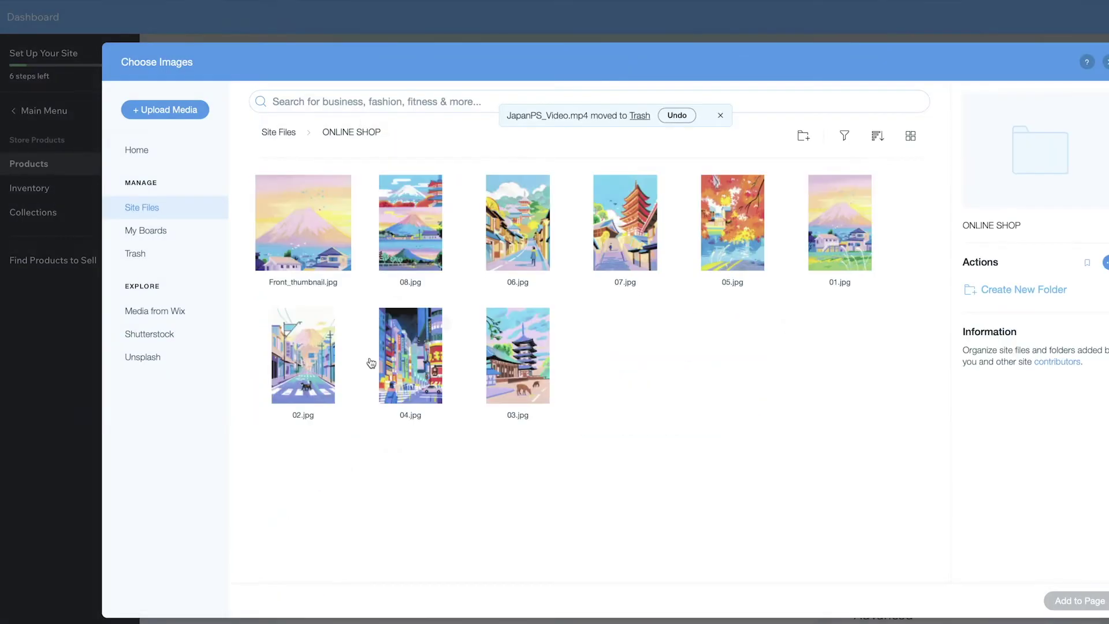
pyautogui.moveTo(895, 453); pyautogui.dragTo(249, 168)
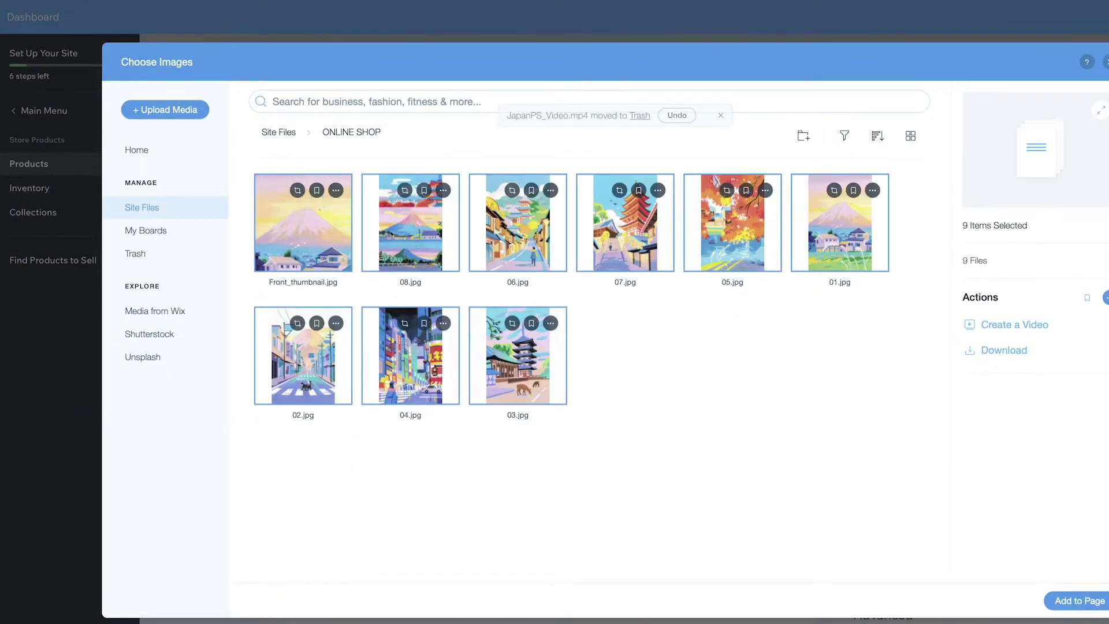
pyautogui.click(1078, 601)
pyautogui.moveTo(762, 321); pyautogui.dragTo(370, 278)
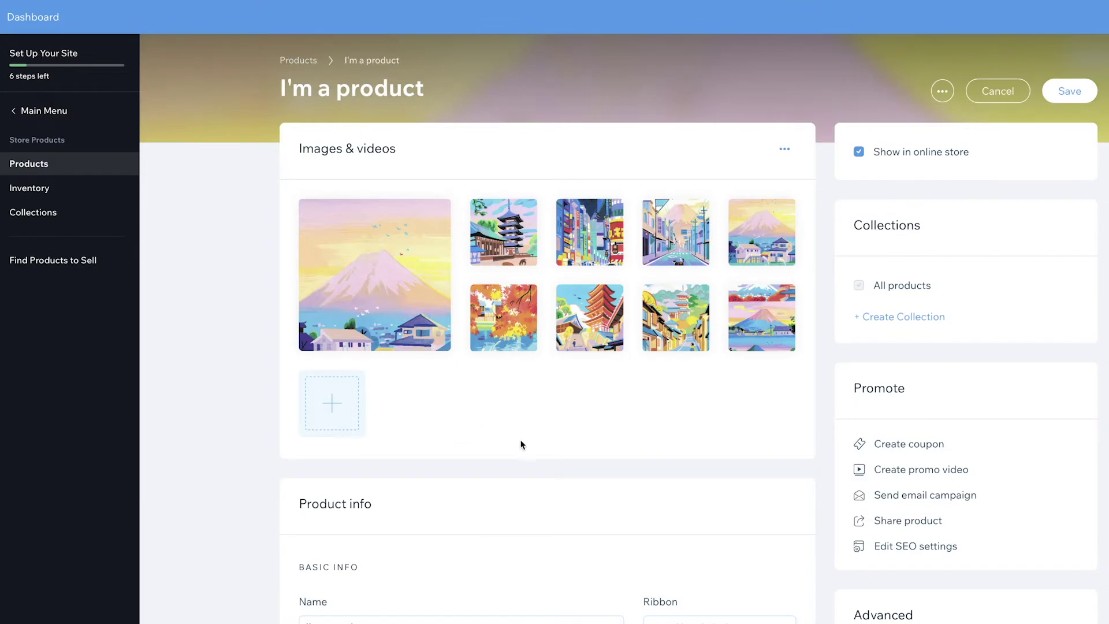
# Upload the JapanPS_Video.mp4 video to the product's media
pyautogui.click(332, 402)
pyautogui.click(362, 476)
pyautogui.click(624, 367)
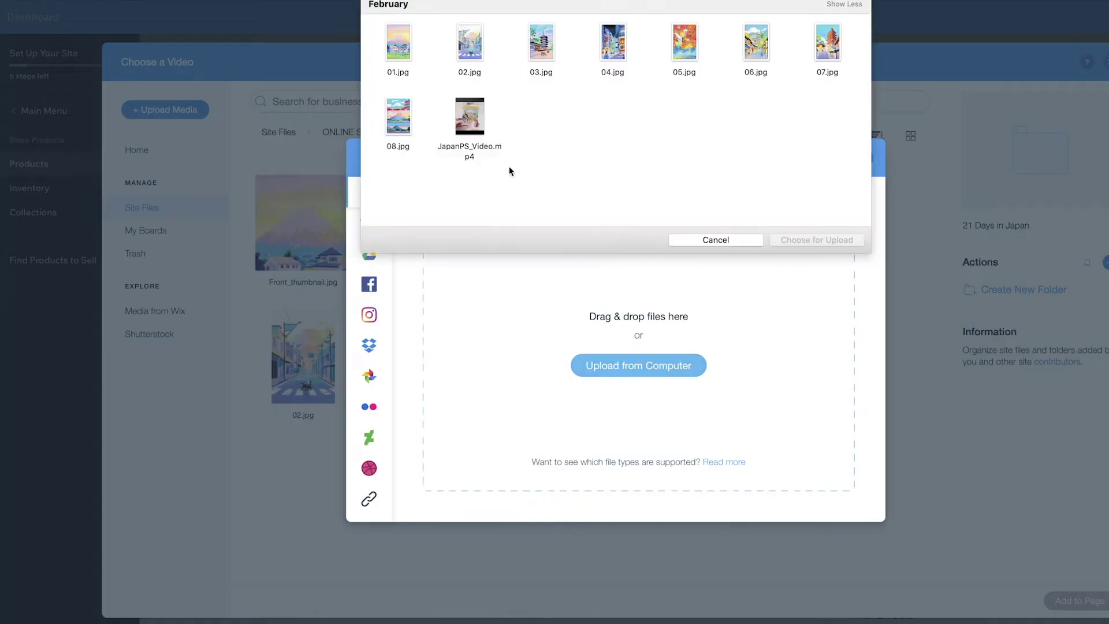
pyautogui.click(469, 124)
pyautogui.click(816, 240)
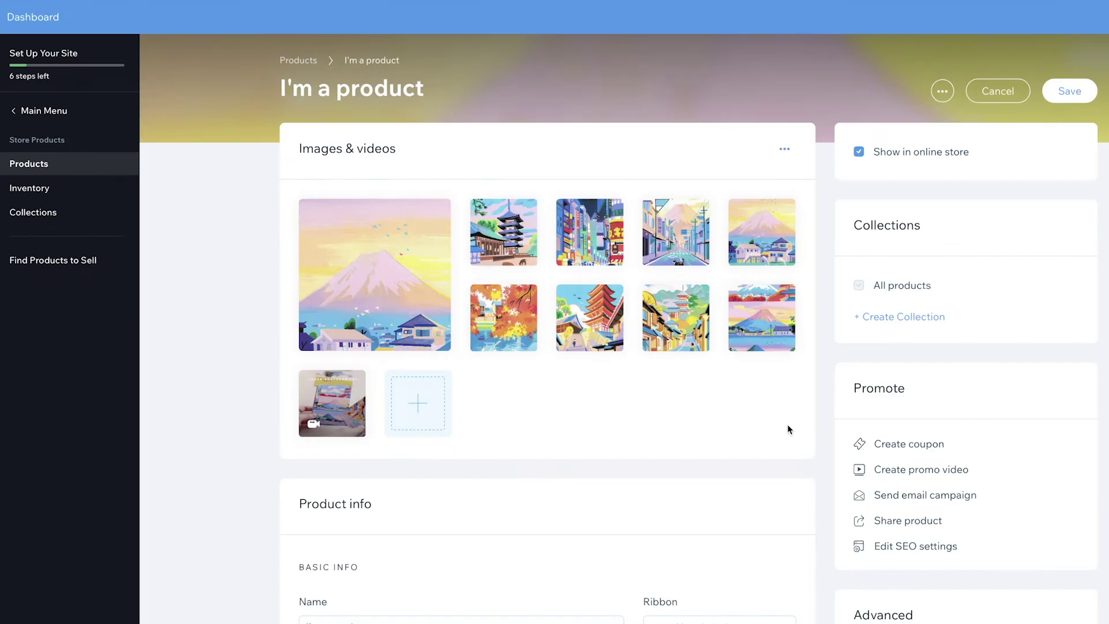
# Rename the product 'Japan Postcard Set' and add a 'Best Seller' ribbon
pyautogui.scroll(-5, 821, 439)
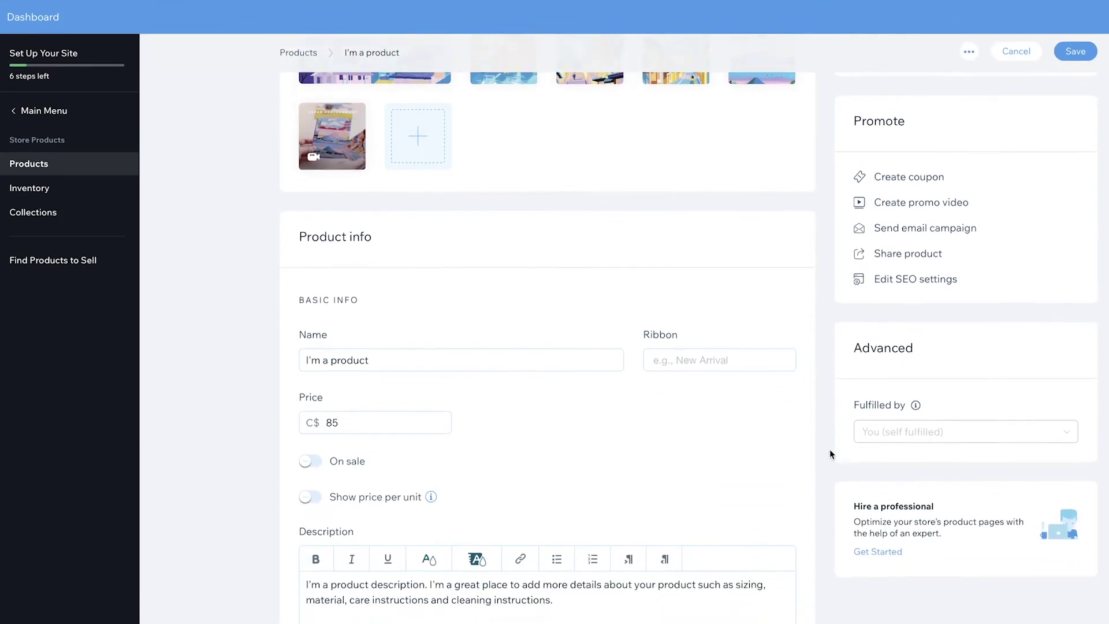
pyautogui.tripleClick(389, 293)
pyautogui.write('Japan Postca')
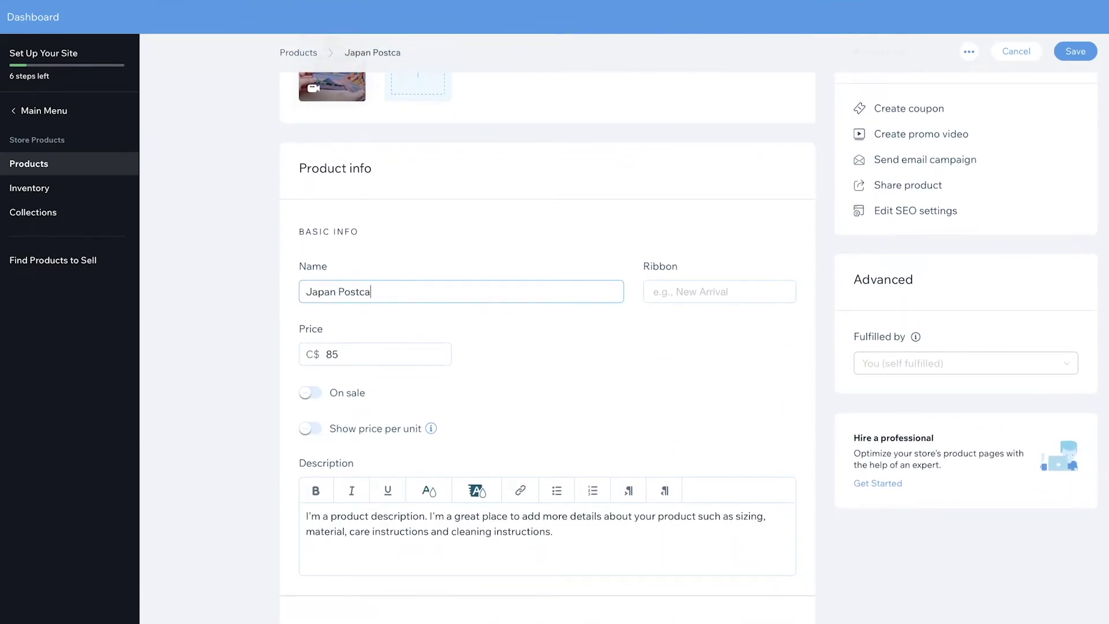
pyautogui.write('rd Set')
pyautogui.click(712, 294)
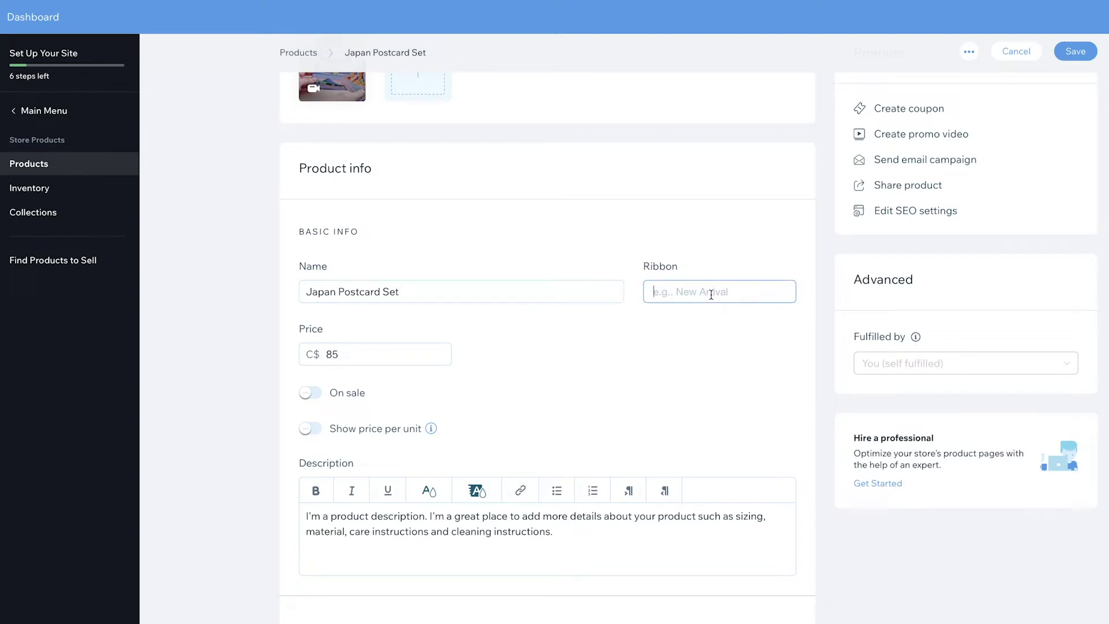
pyautogui.write('best')
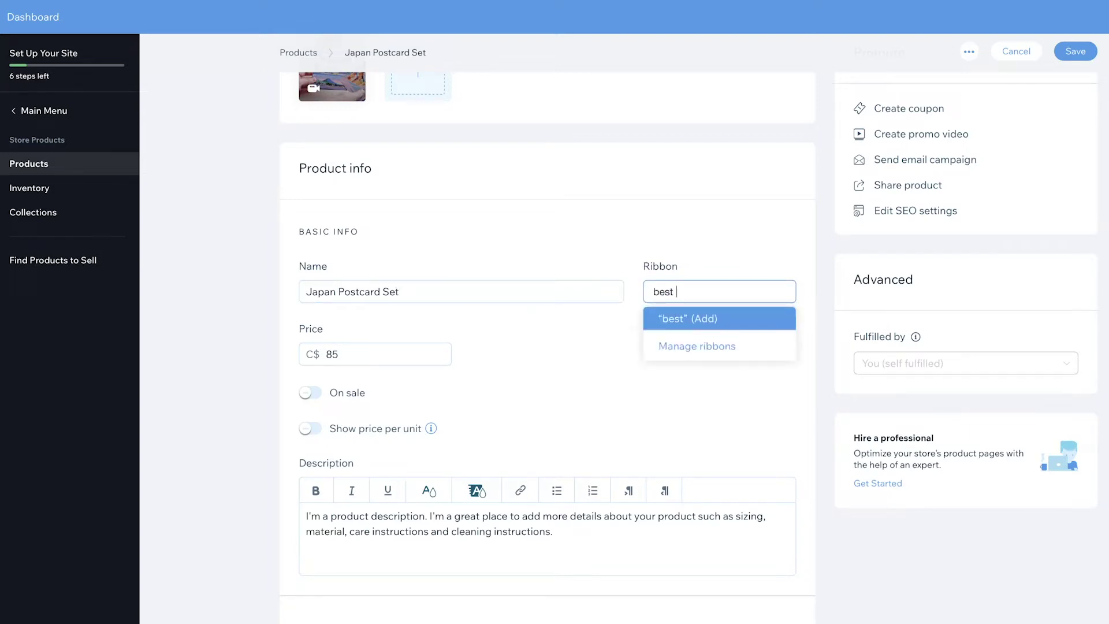
pyautogui.hotkey('ctrl', 'a')
pyautogui.write('Best Seller')
pyautogui.click(742, 327)
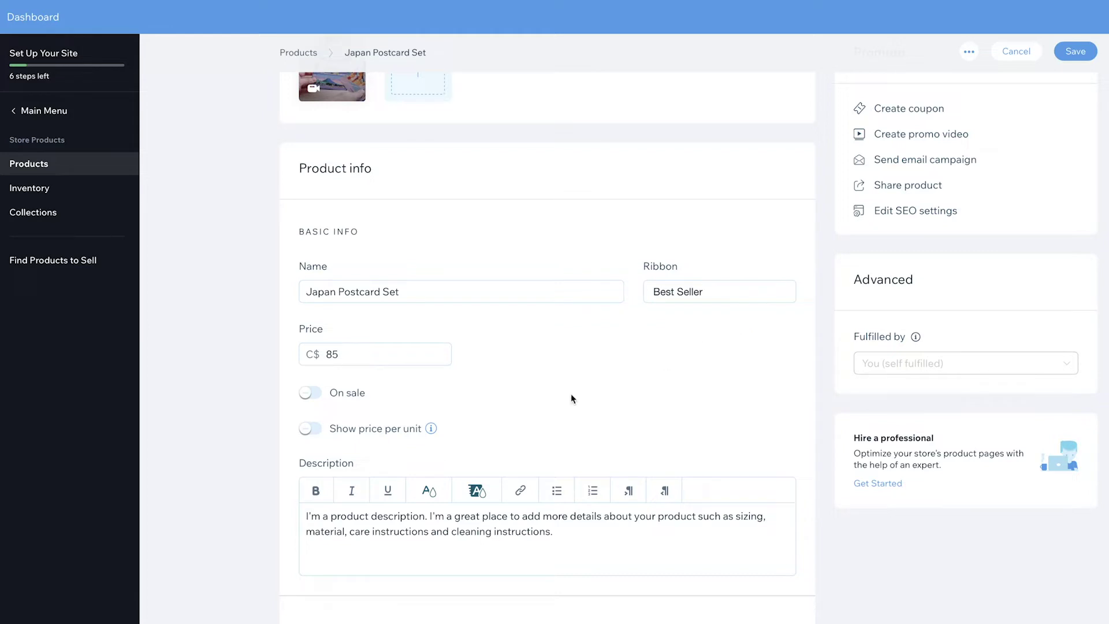
# Change the price from 85 to 15, leaving the product not on sale
pyautogui.click(397, 357)
pyautogui.press('BackSpace')
pyautogui.press('BackSpace')
pyautogui.write('15')
pyautogui.click(775, 405)
pyautogui.click(309, 399)
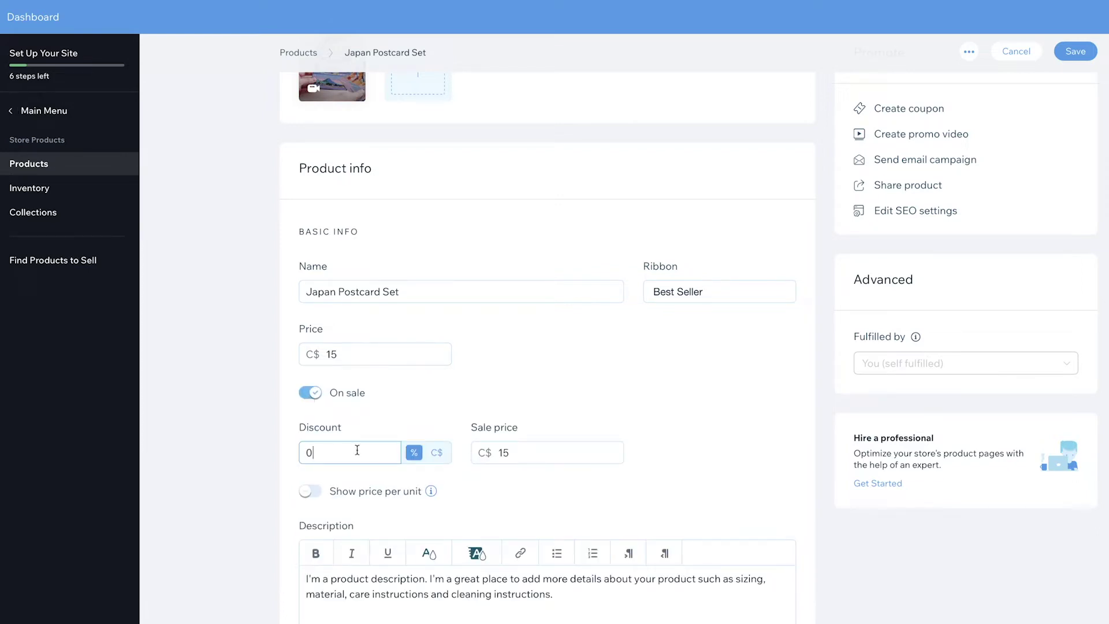
pyautogui.click(311, 393)
# Delete the placeholder product description text
pyautogui.scroll(-1, 233, 467)
pyautogui.scroll(-3, 232, 467)
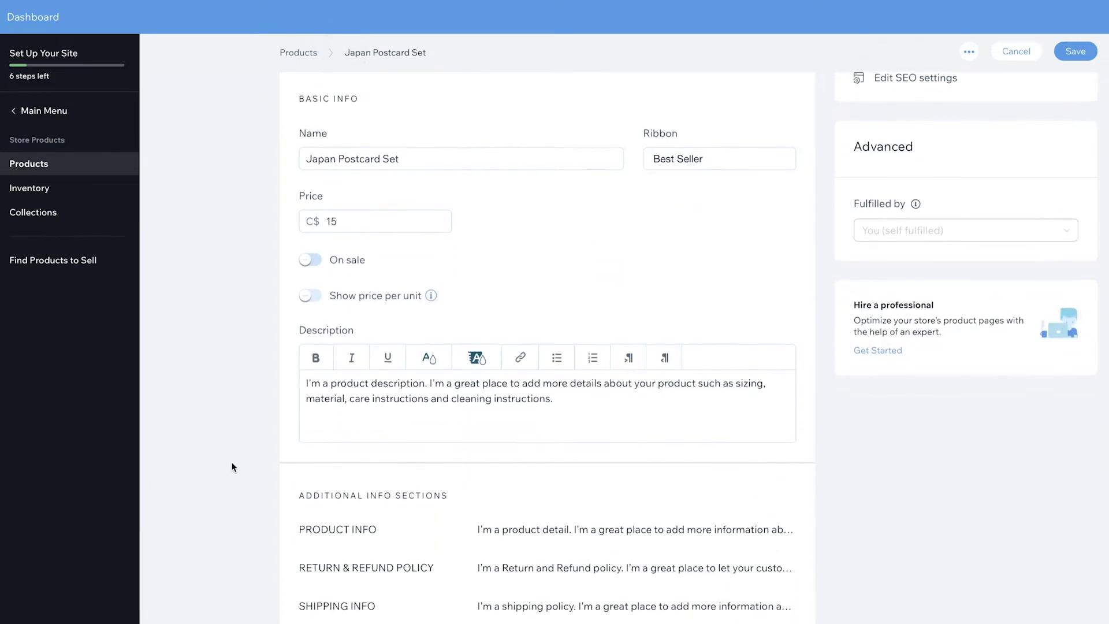
pyautogui.click(584, 367)
pyautogui.moveTo(584, 367); pyautogui.dragTo(281, 349)
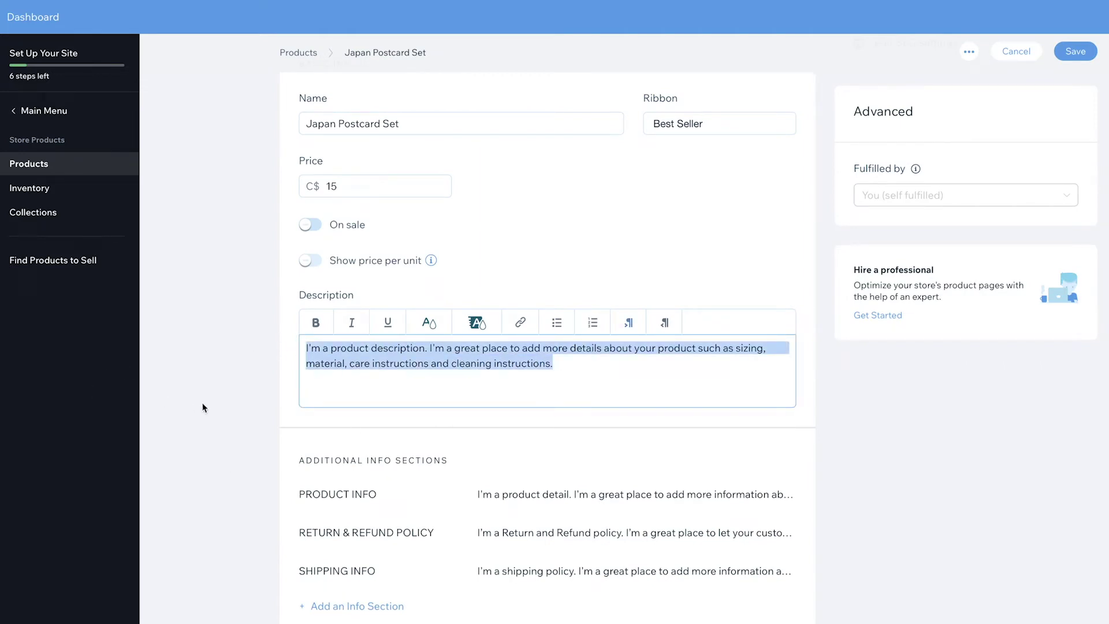
pyautogui.press('BackSpace')
pyautogui.scroll(-2, 210, 413)
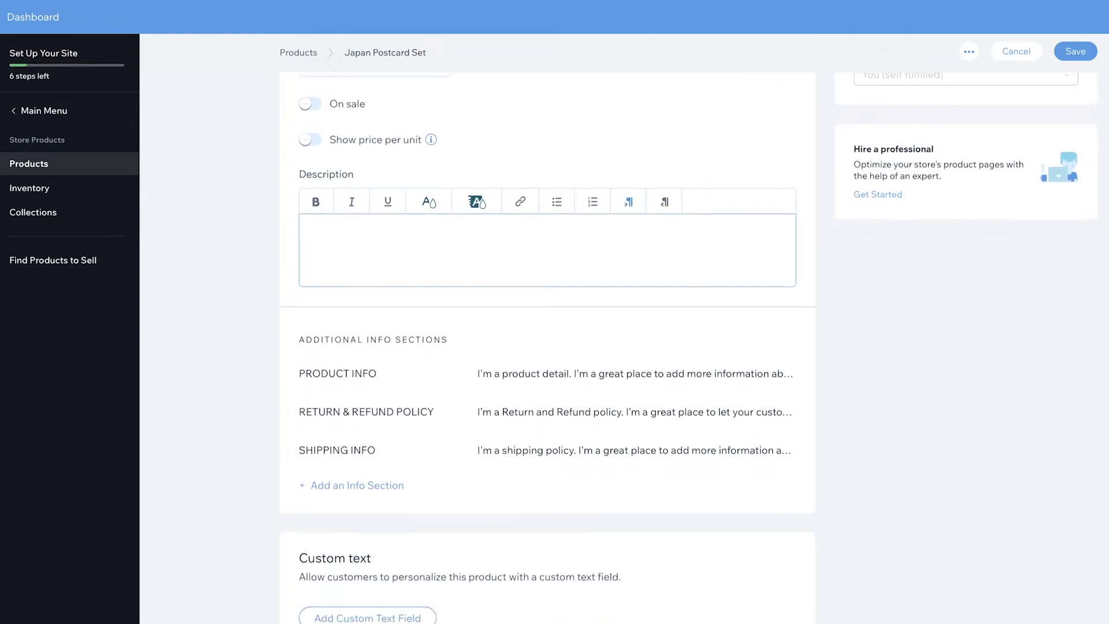
# Replace the PRODUCT INFO placeholder with the pasted postcard specification bullet list
pyautogui.click(560, 381)
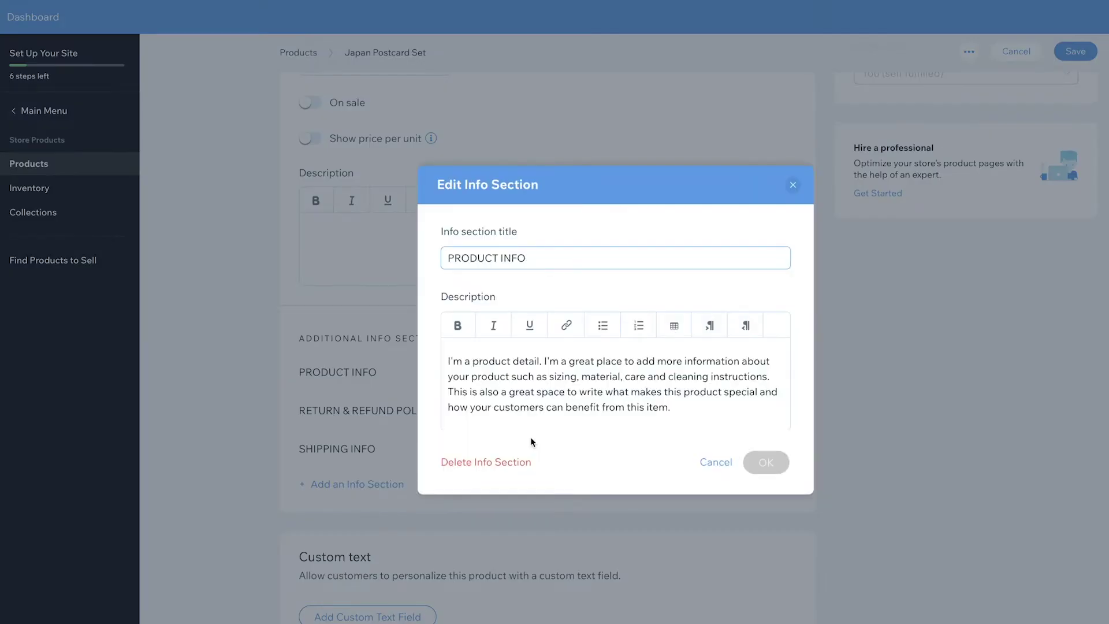
pyautogui.moveTo(690, 420); pyautogui.dragTo(453, 342)
pyautogui.write('Printed on 14pt Coated Cardstock paper 4" x 6" Standard postcard size Postcard templated printed on the back')
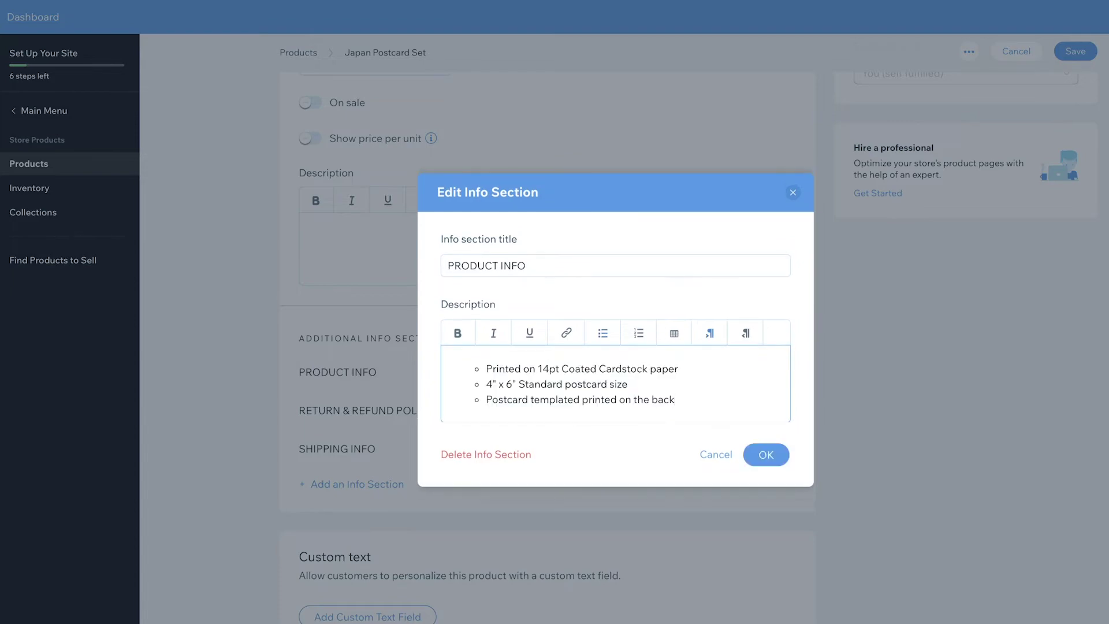
pyautogui.click(762, 459)
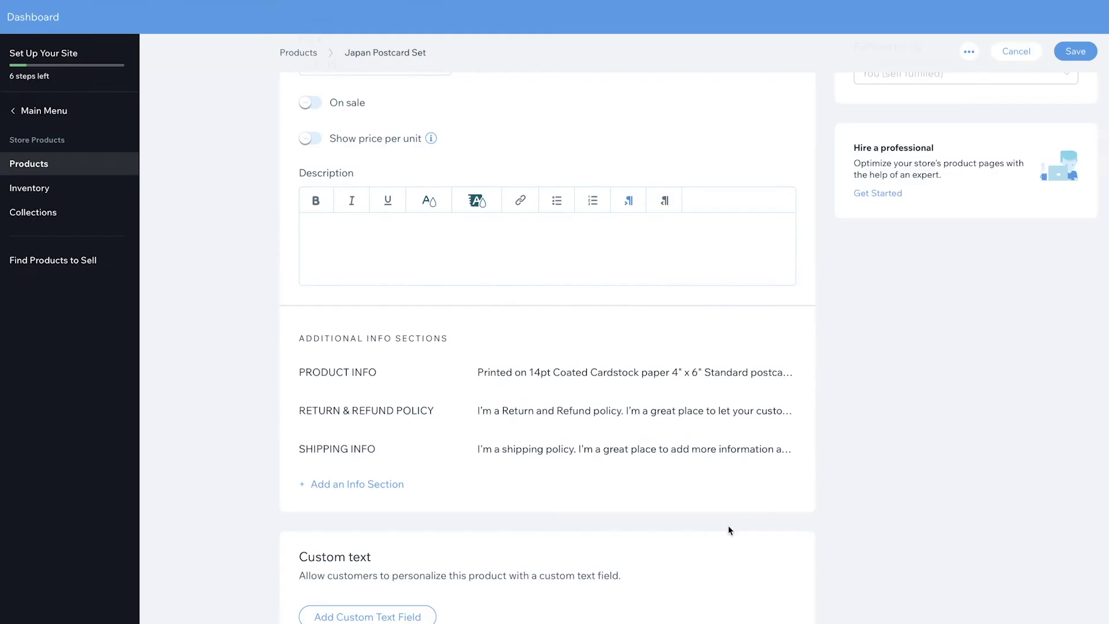
# Delete the RETURN & REFUND POLICY info section
pyautogui.click(435, 408)
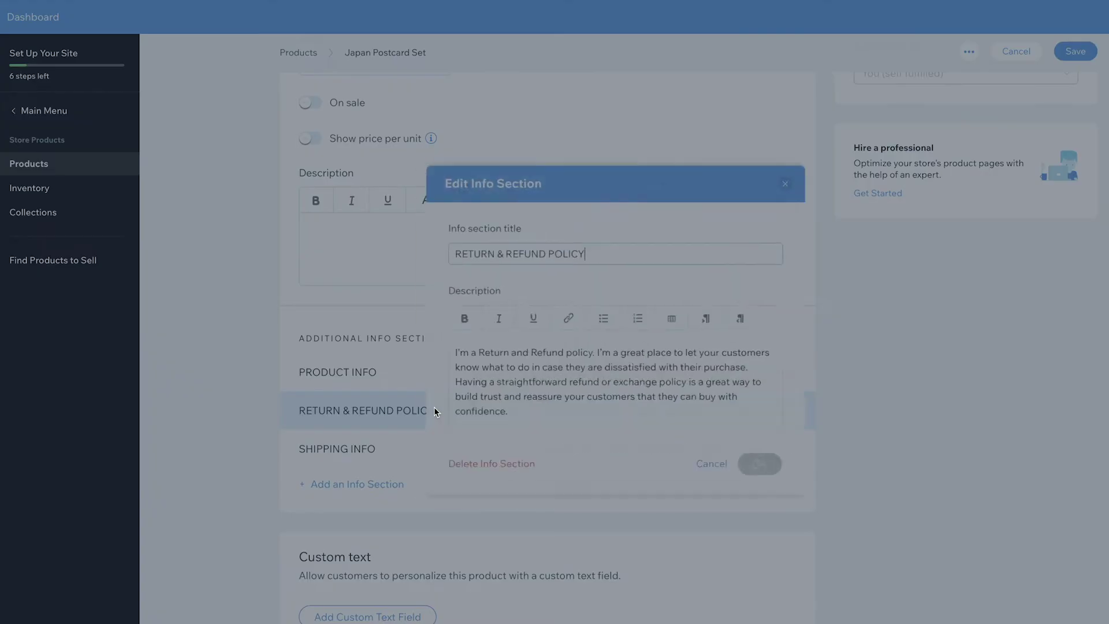
pyautogui.click(477, 469)
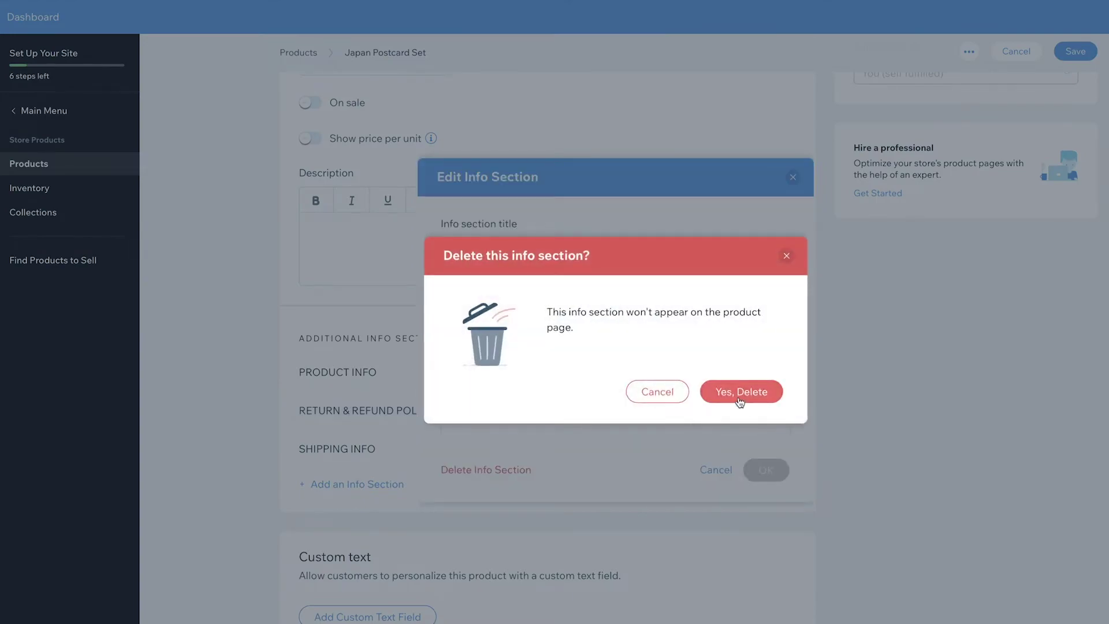
pyautogui.click(737, 394)
# Replace the SHIPPING INFO placeholder with the pasted Canada Post shipping price list
pyautogui.click(565, 417)
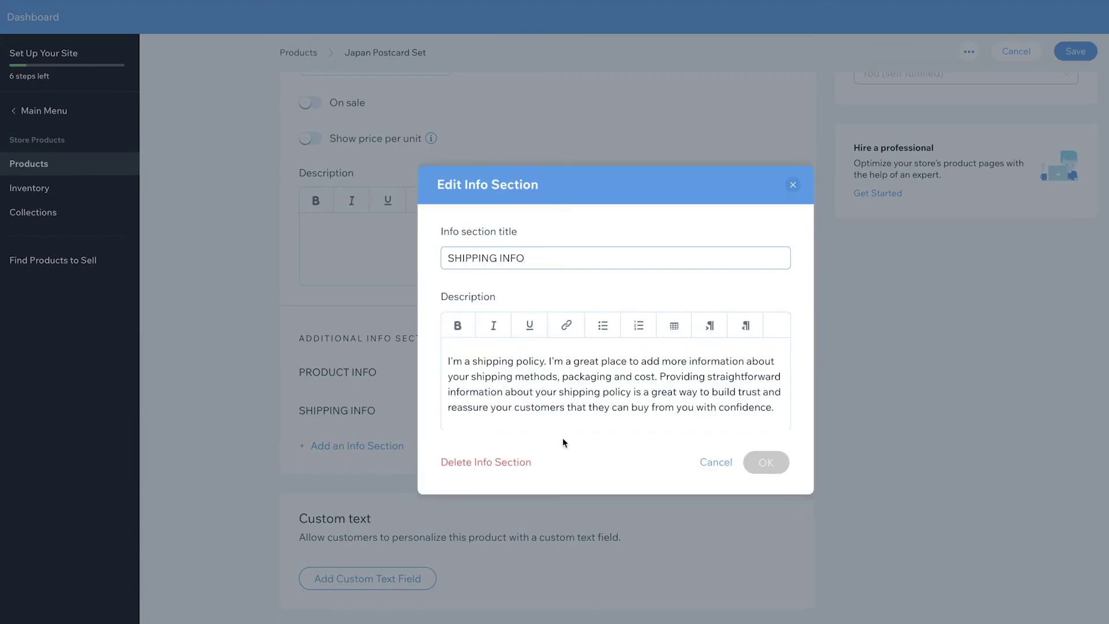
pyautogui.moveTo(775, 408); pyautogui.dragTo(448, 361)
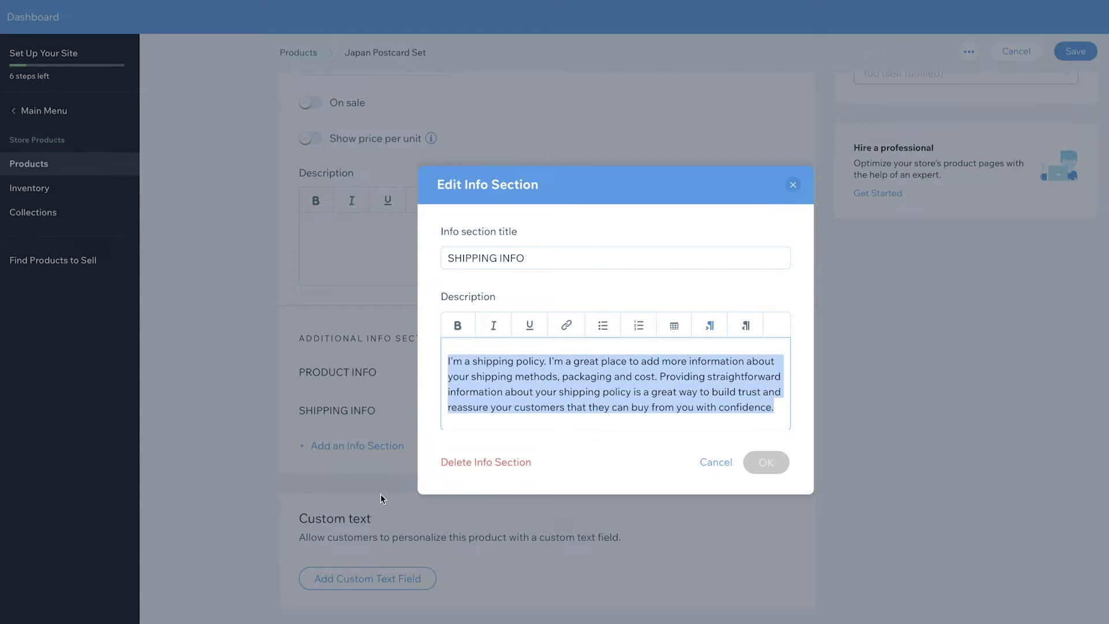
pyautogui.press('BackSpace')
pyautogui.write('Lettermail via Canada Post  $3 - Anywhere in Canada $5 - Anywhere in United States $8 - International  All prices in $CAD')
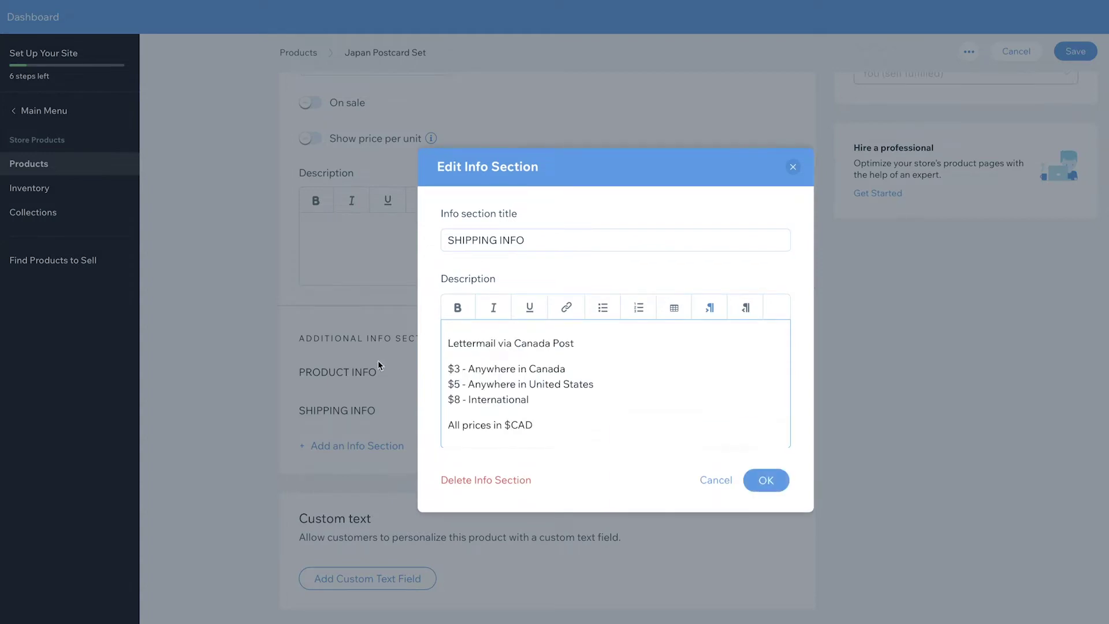
pyautogui.click(766, 480)
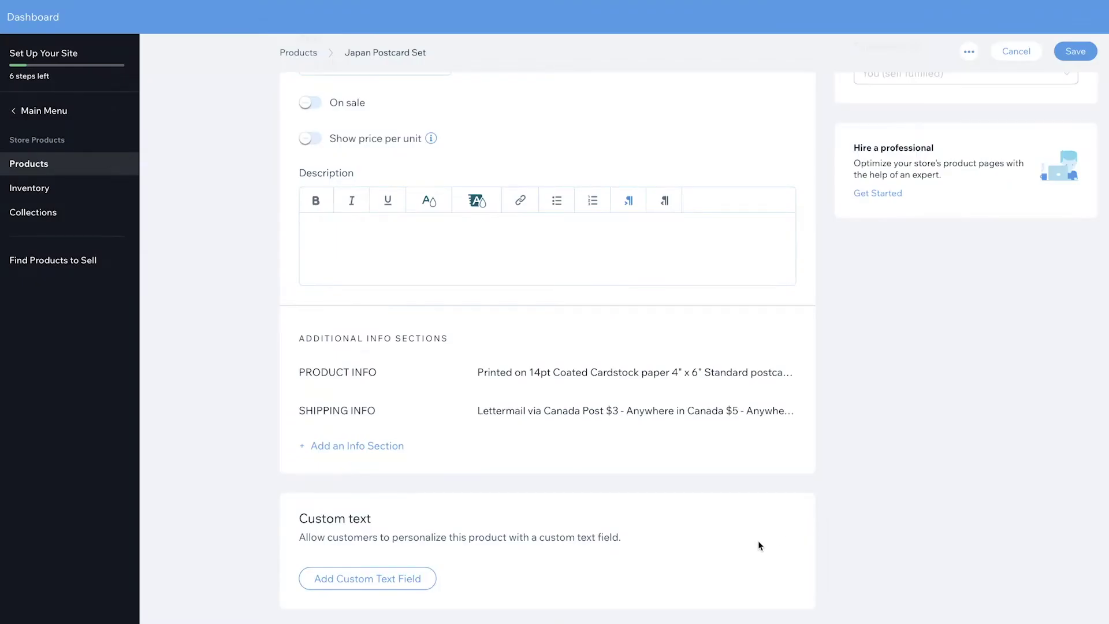
# Remove the Color product option
pyautogui.scroll(-3, 778, 539)
pyautogui.scroll(-3, 794, 538)
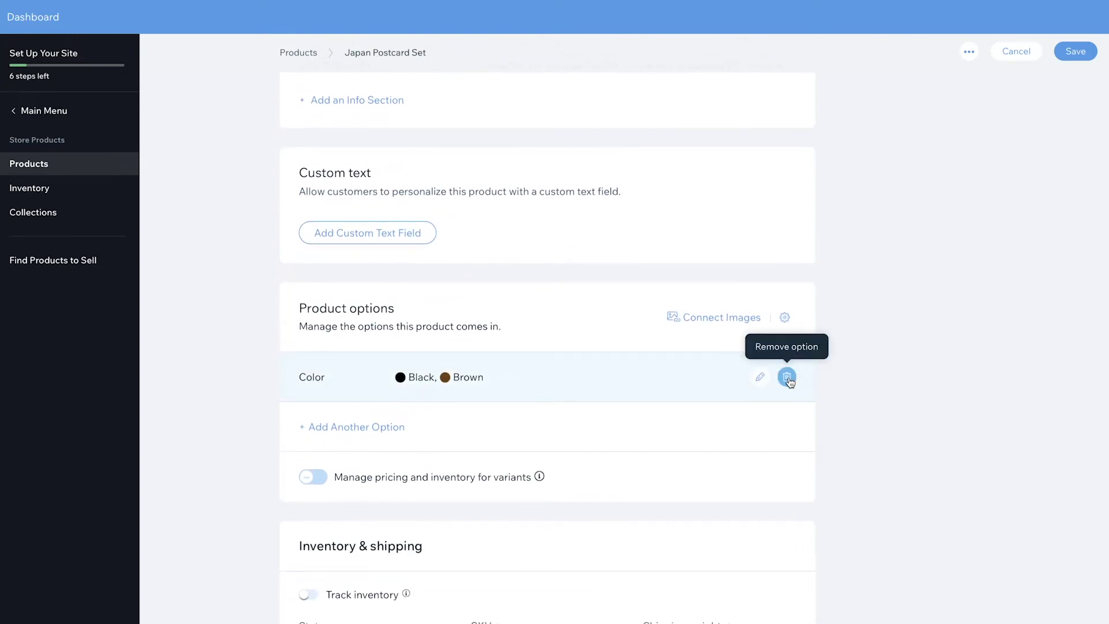
pyautogui.click(788, 379)
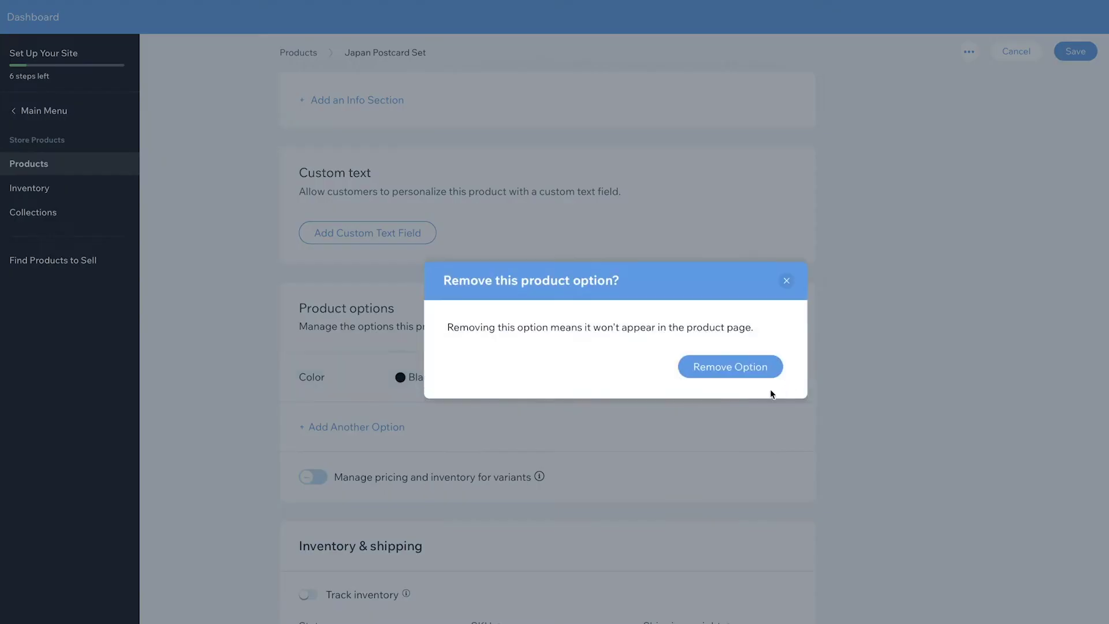
pyautogui.click(730, 368)
# Turn on inventory tracking with 25 in stock and clear the SKU number
pyautogui.scroll(-3, 826, 451)
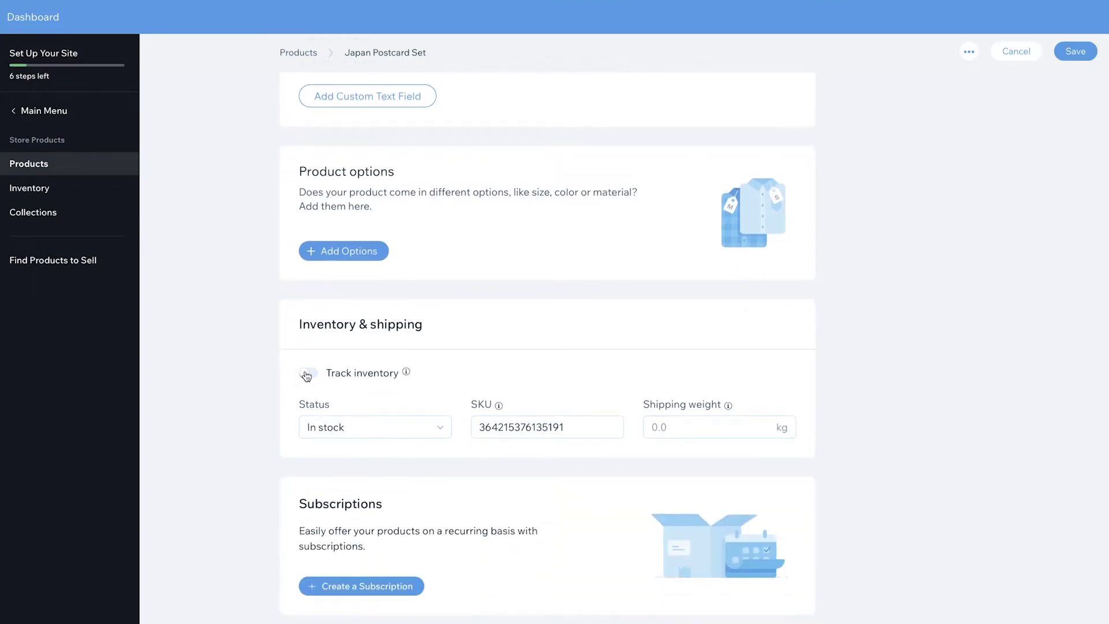
pyautogui.click(306, 374)
pyautogui.click(381, 427)
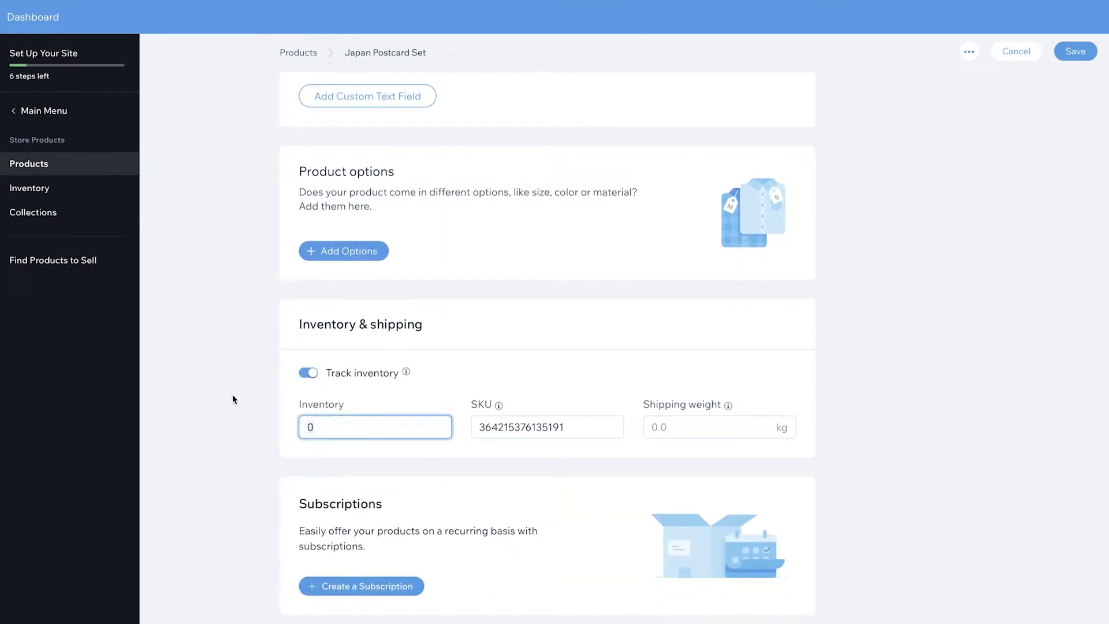
pyautogui.write('25')
pyautogui.doubleClick(579, 426)
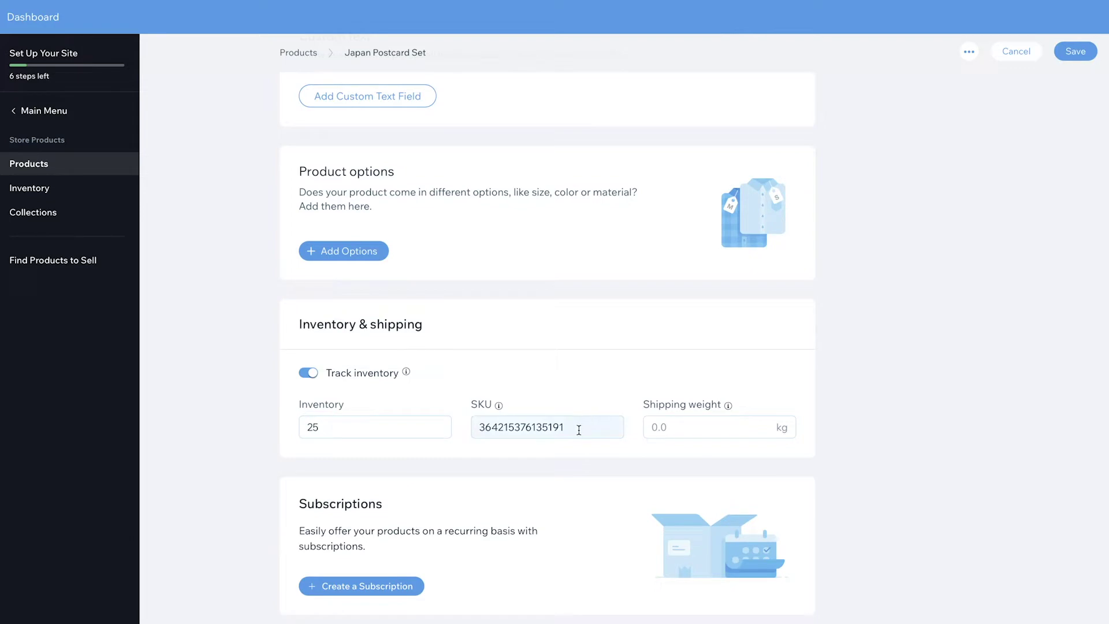
pyautogui.press('BackSpace')
# Create a 'Postcards' collection and assign the product to it
pyautogui.scroll(15, 824, 497)
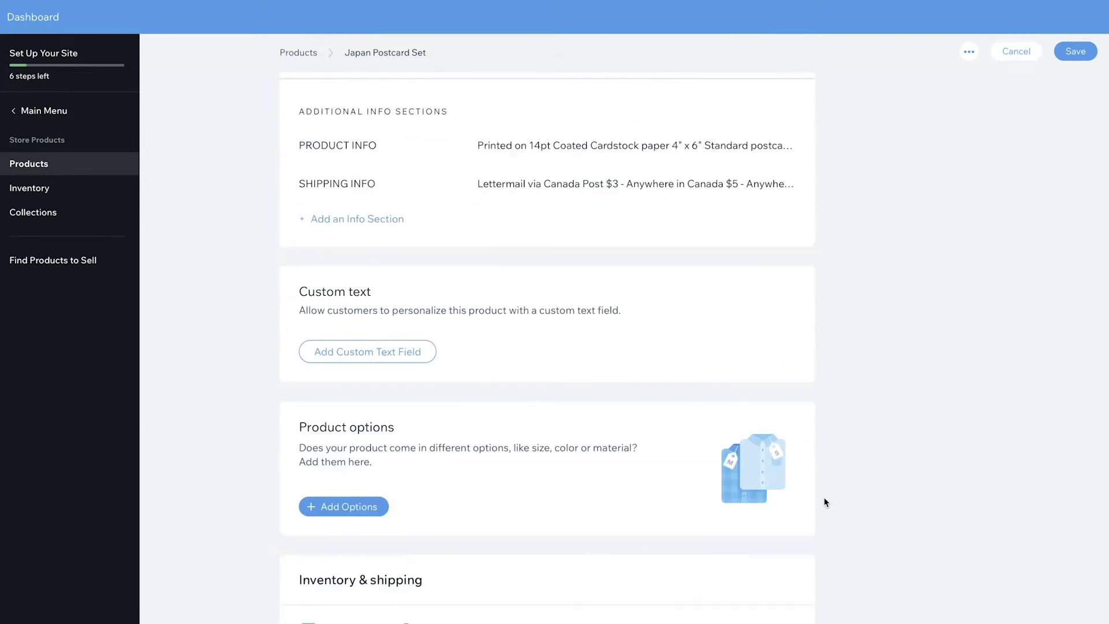
pyautogui.scroll(3, 824, 502)
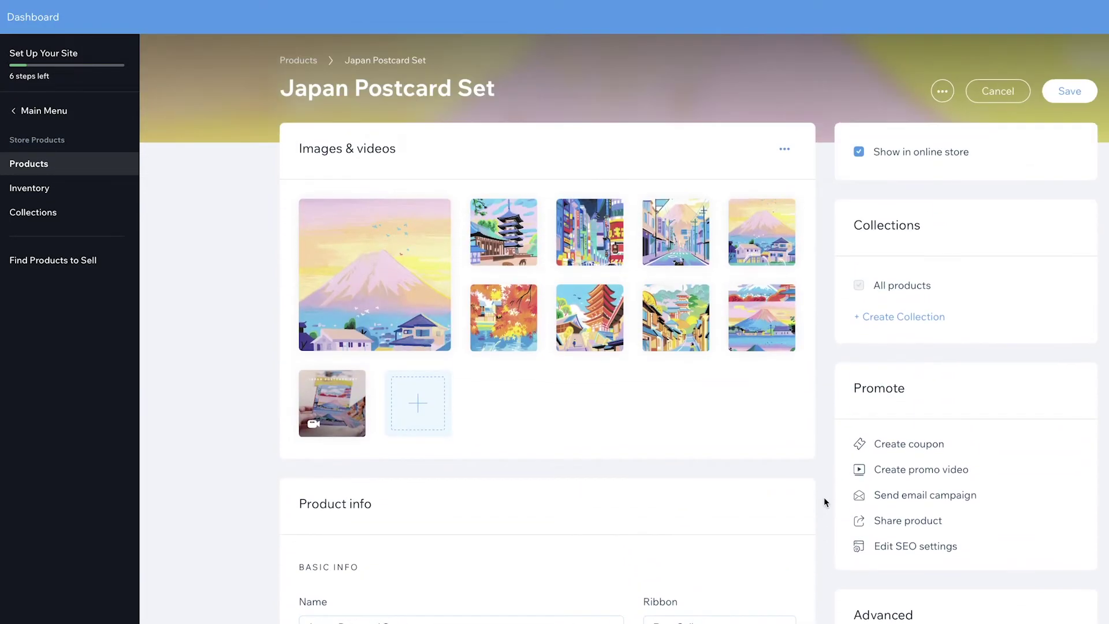
pyautogui.click(902, 317)
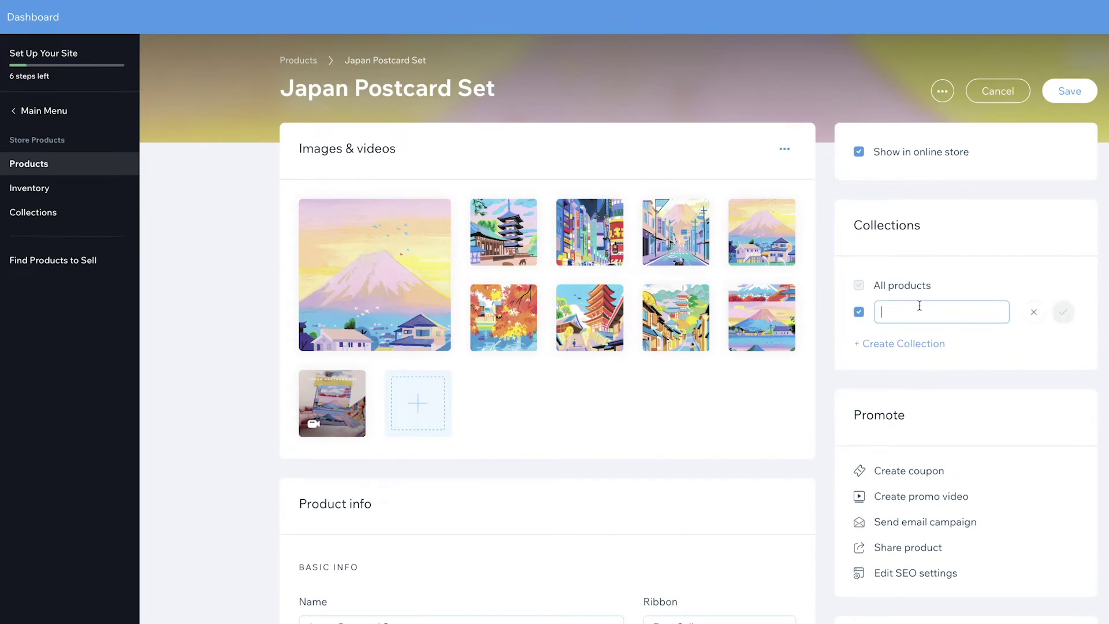
pyautogui.write('Postcards')
pyautogui.click(1063, 312)
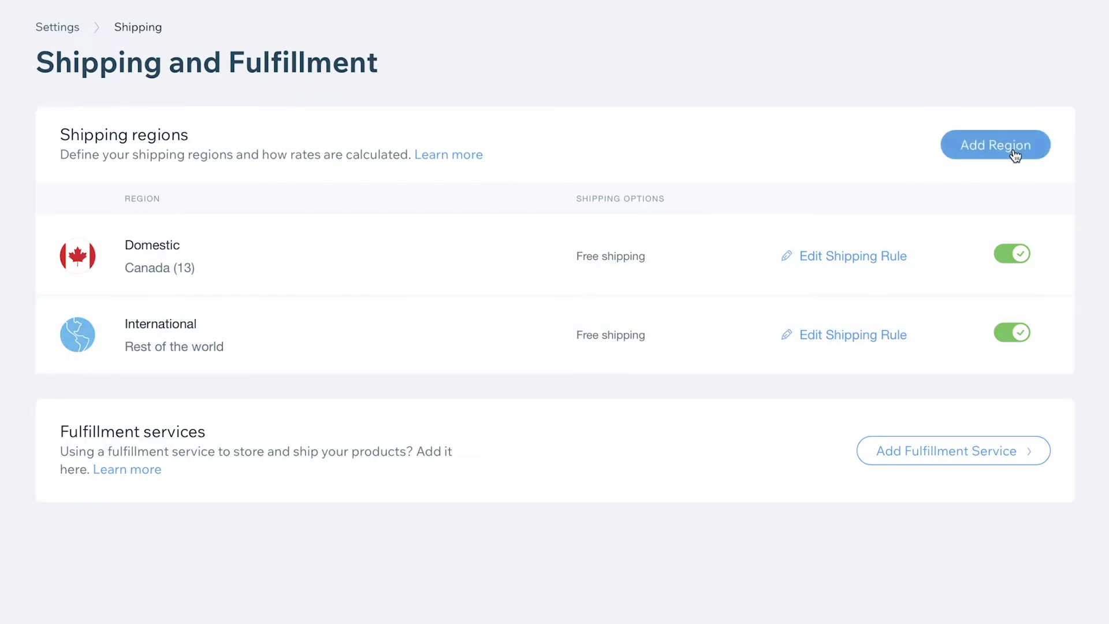
# Add a new shipping region with United States as its destination
pyautogui.click(1015, 155)
pyautogui.click(280, 294)
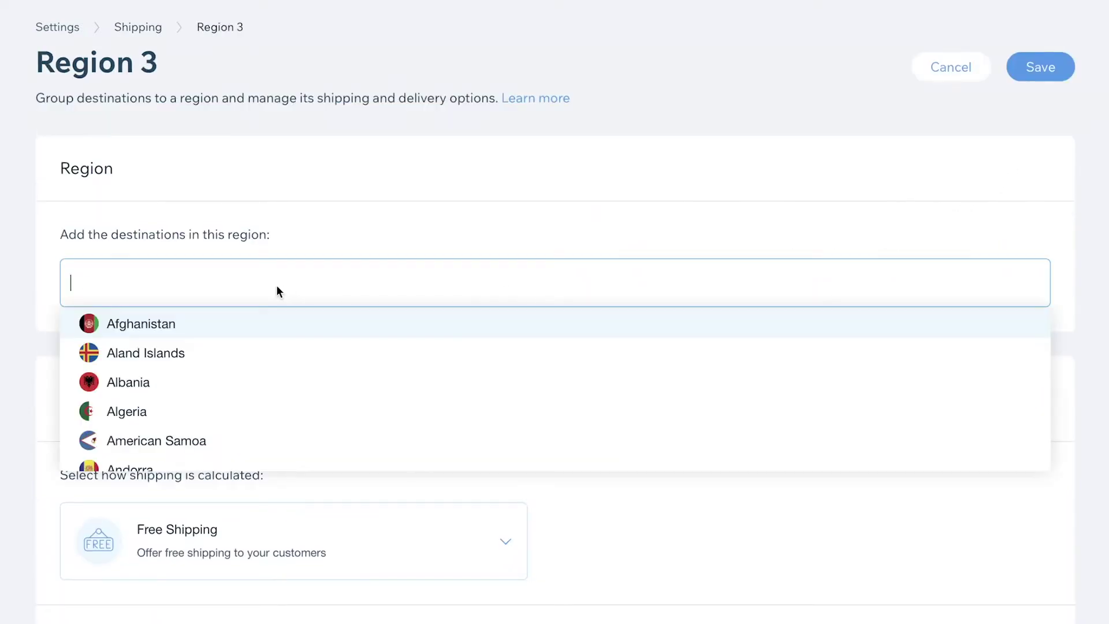
pyautogui.write('united')
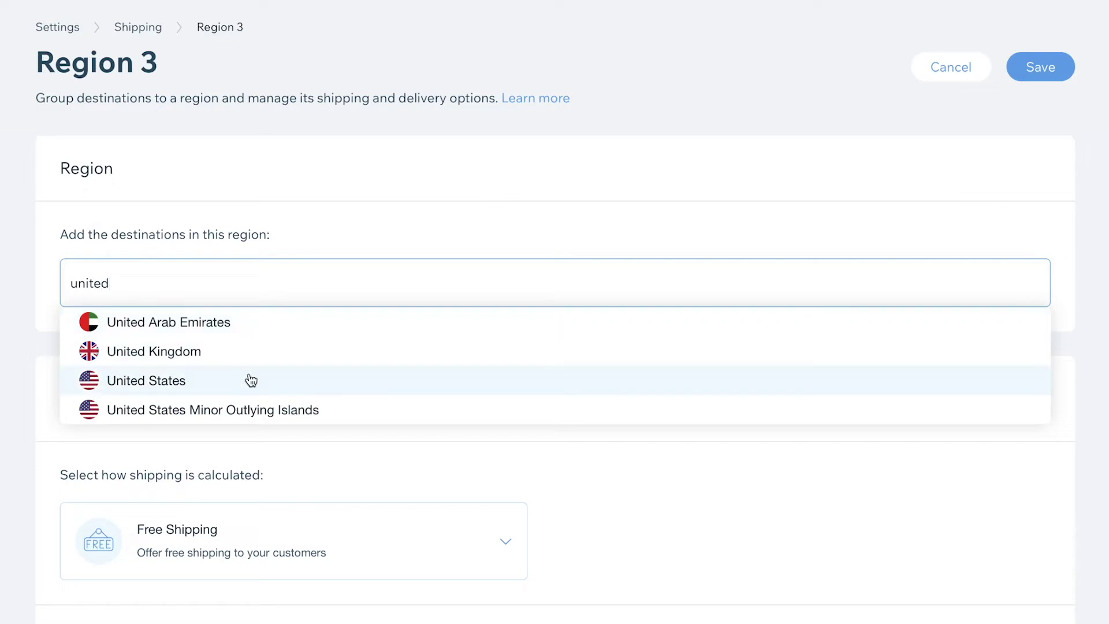
pyautogui.click(250, 380)
pyautogui.click(3, 420)
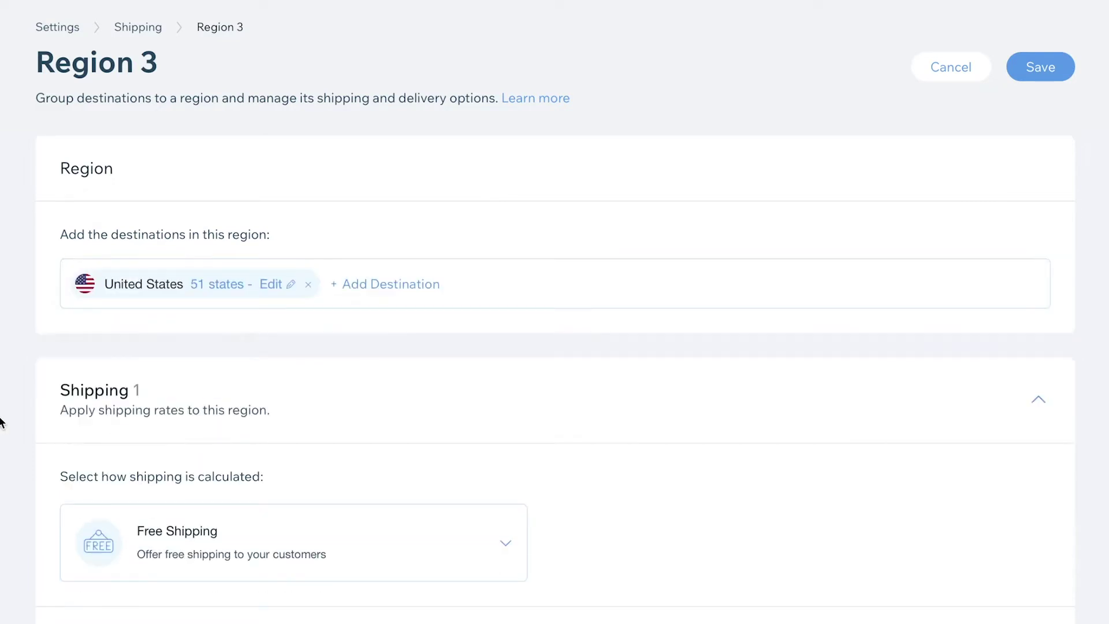
pyautogui.scroll(-5, 498, 256)
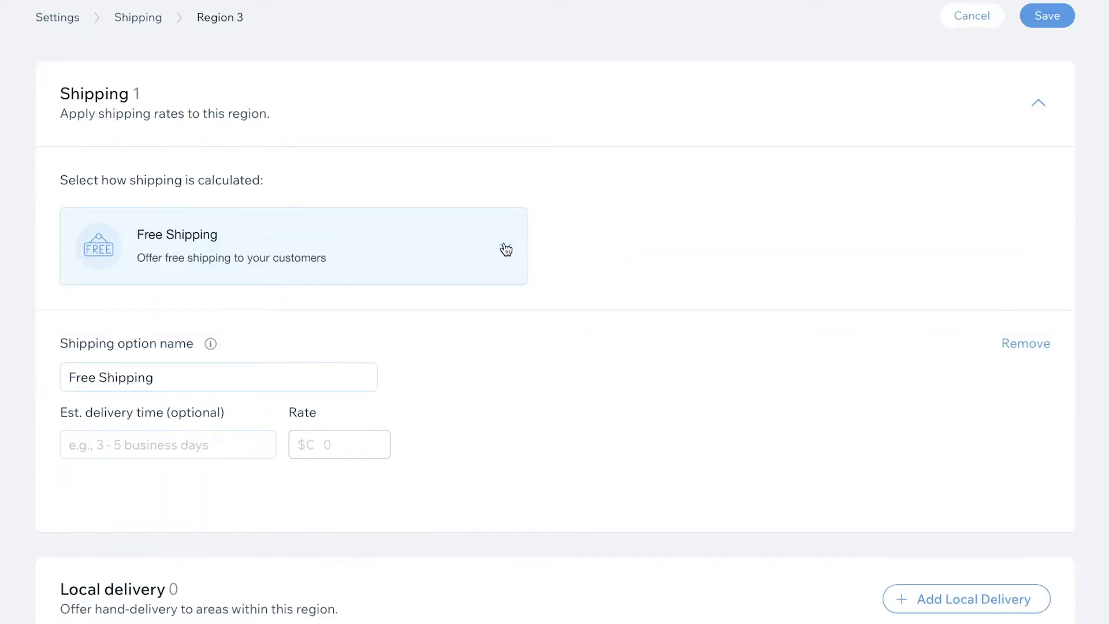
# Give it a flat-rate option 'United States' at 5 with '3-5 business days' delivery, without free-shipping threshold
pyautogui.click(506, 249)
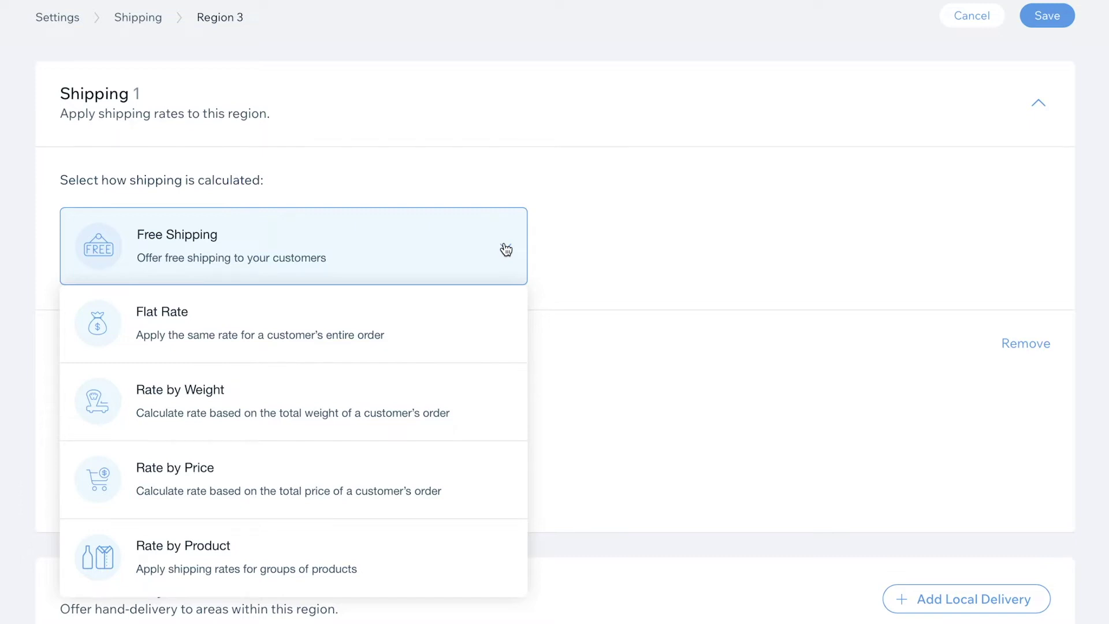
pyautogui.click(309, 323)
pyautogui.click(168, 382)
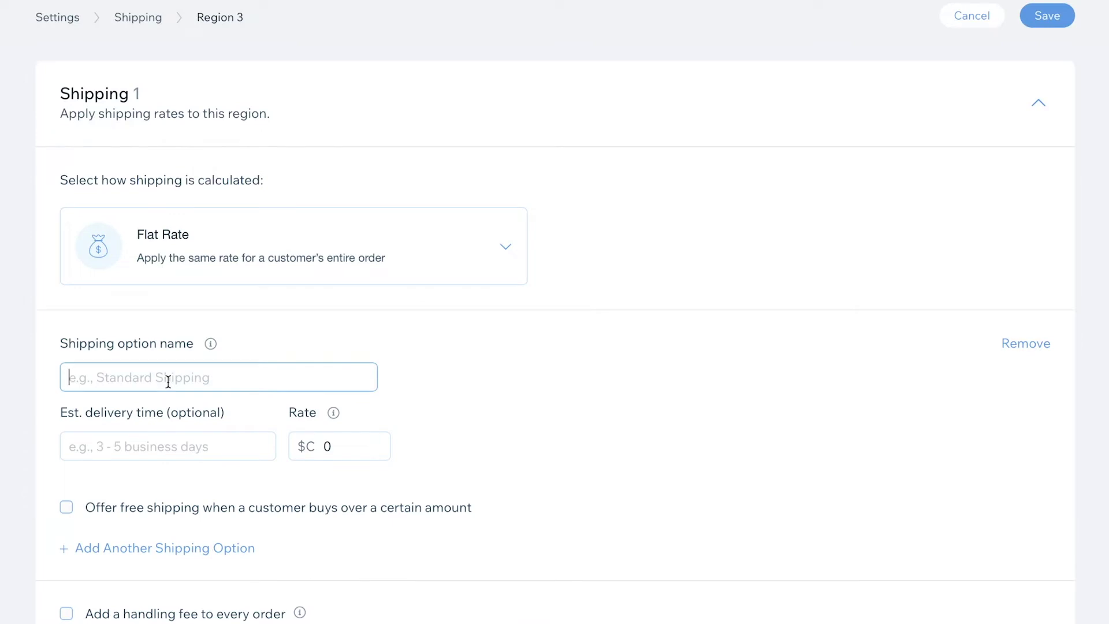
pyautogui.write('United States')
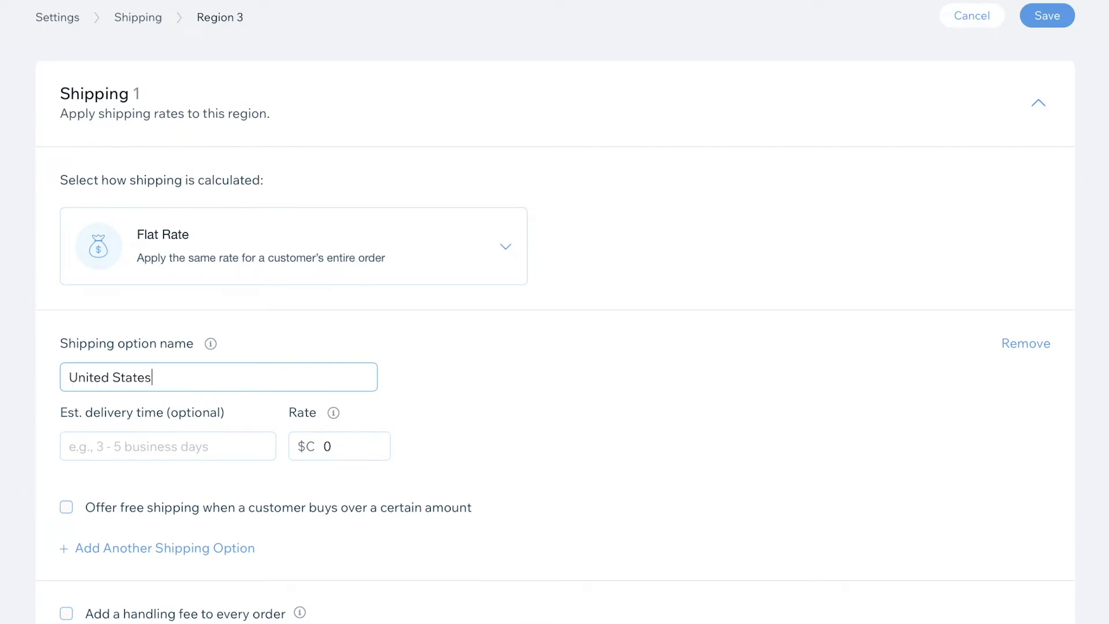
pyautogui.click(167, 446)
pyautogui.write('3-5 business days')
pyautogui.doubleClick(345, 448)
pyautogui.write('5')
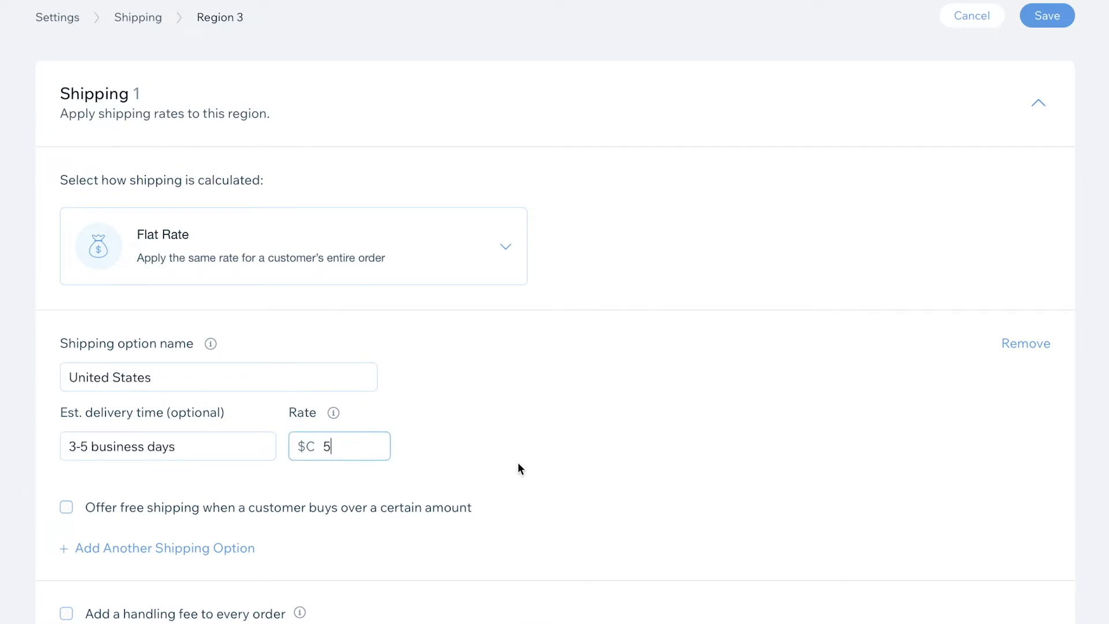
pyautogui.click(518, 462)
pyautogui.scroll(-1, 601, 527)
pyautogui.click(67, 452)
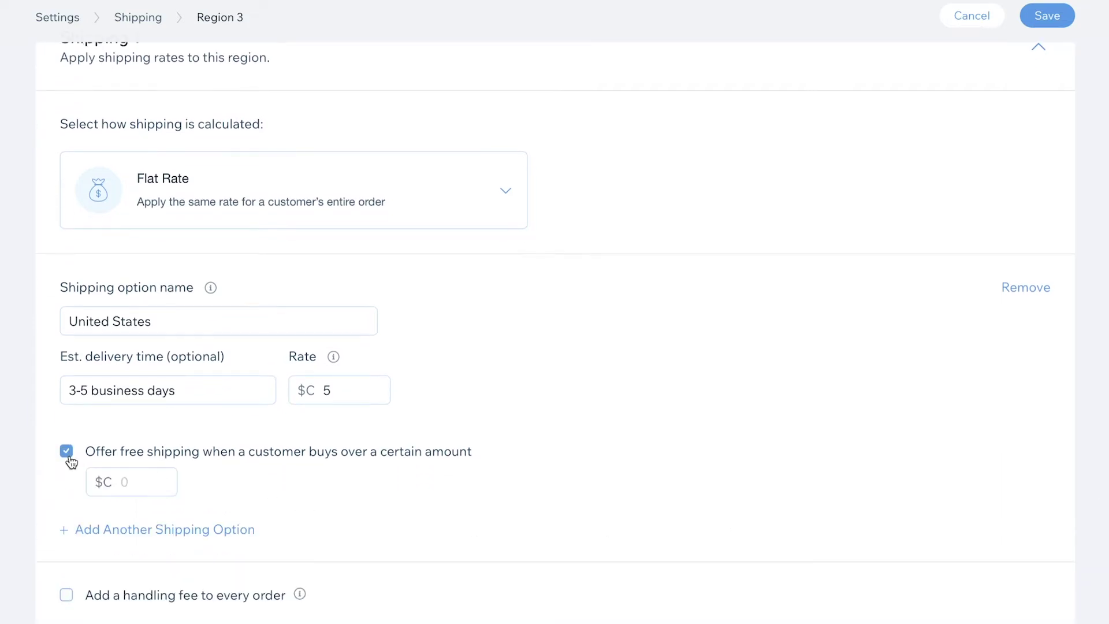
pyautogui.click(67, 452)
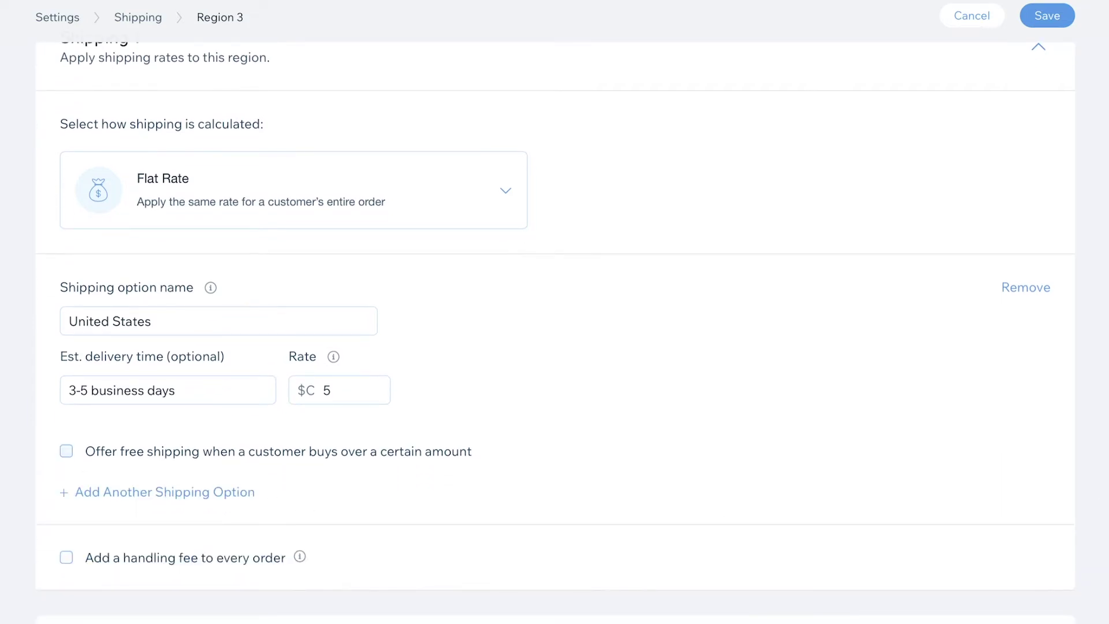
pyautogui.scroll(-3, 554, 313)
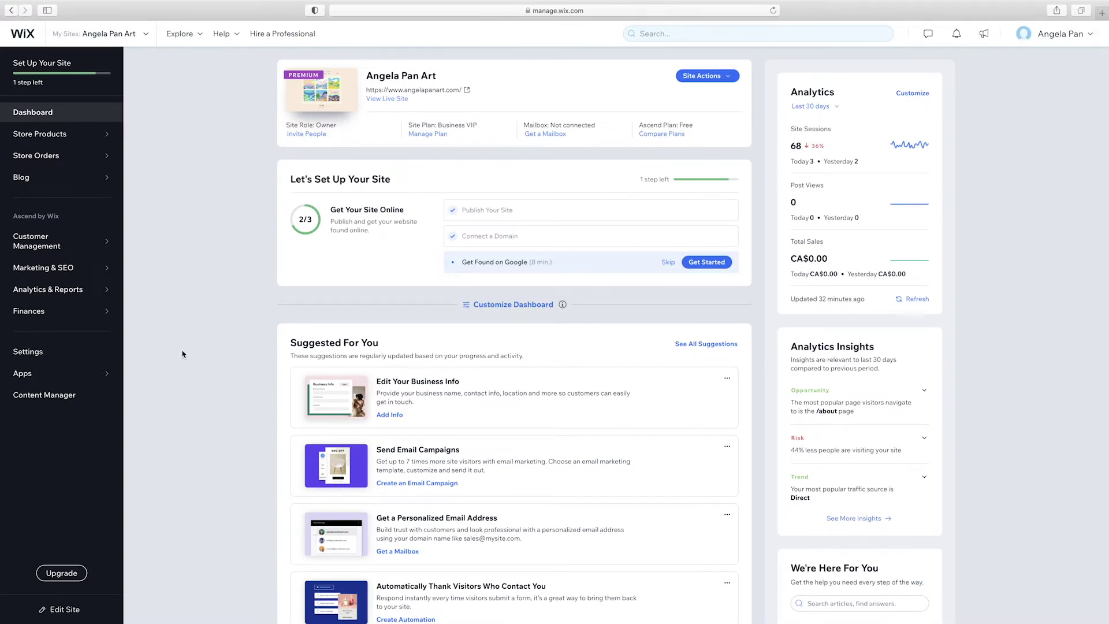
# Add Canada as a country to collect tax in the store tax settings
pyautogui.click(29, 351)
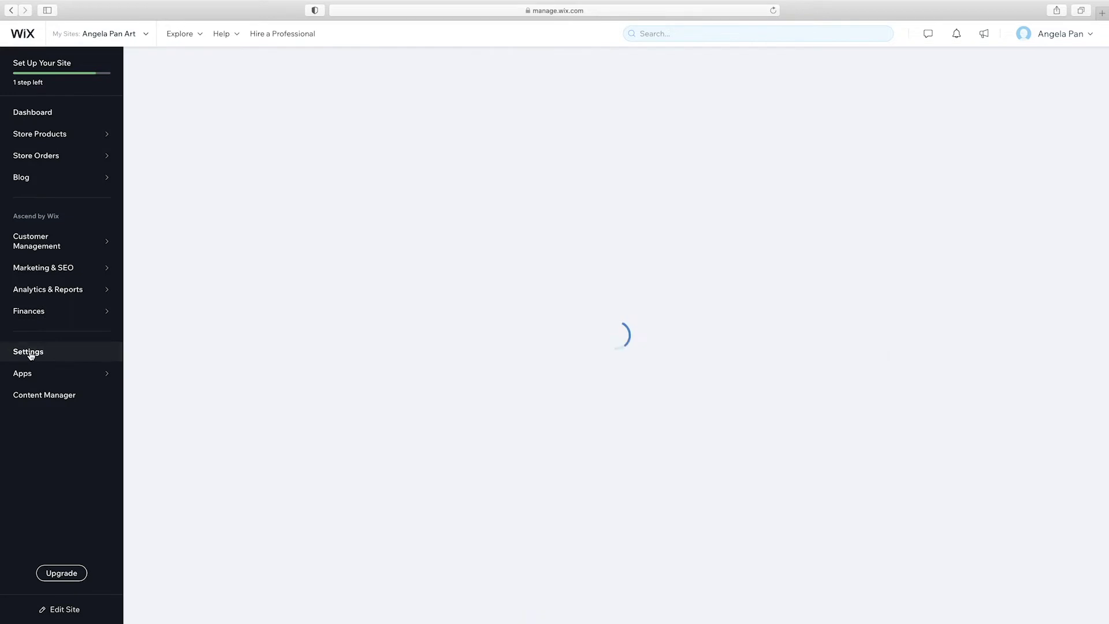
pyautogui.scroll(-3, 293, 457)
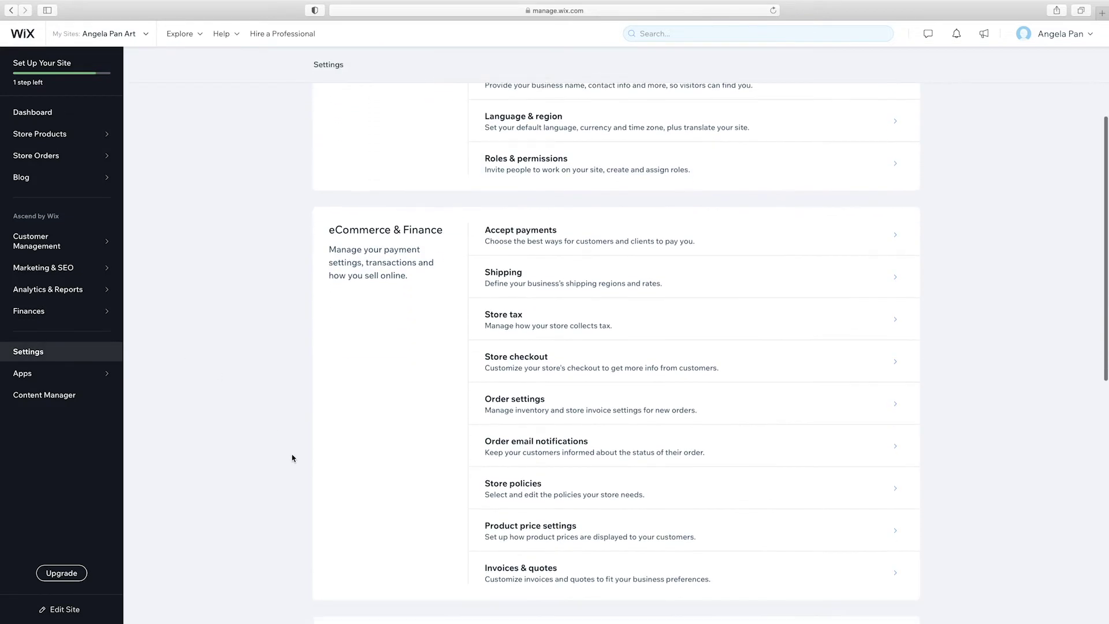
pyautogui.click(515, 298)
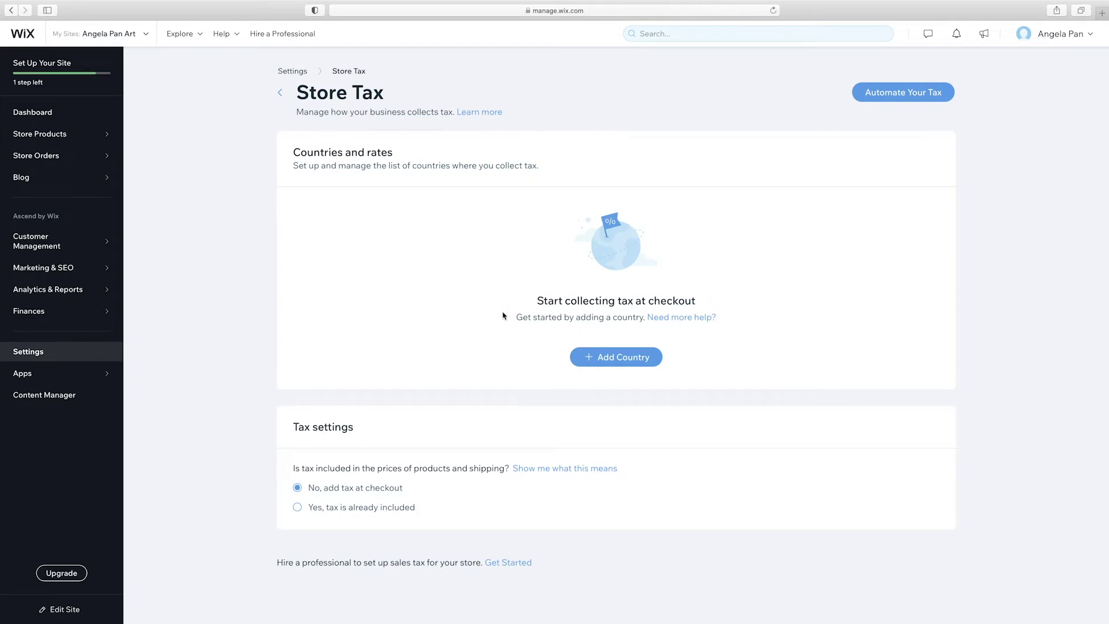
pyautogui.click(627, 358)
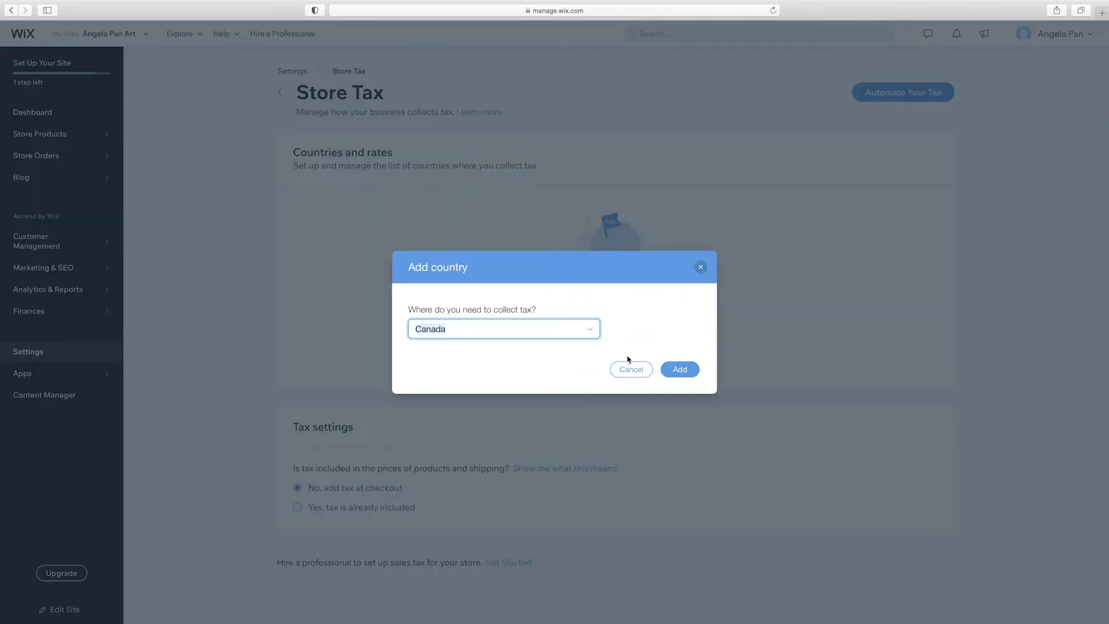
pyautogui.click(685, 373)
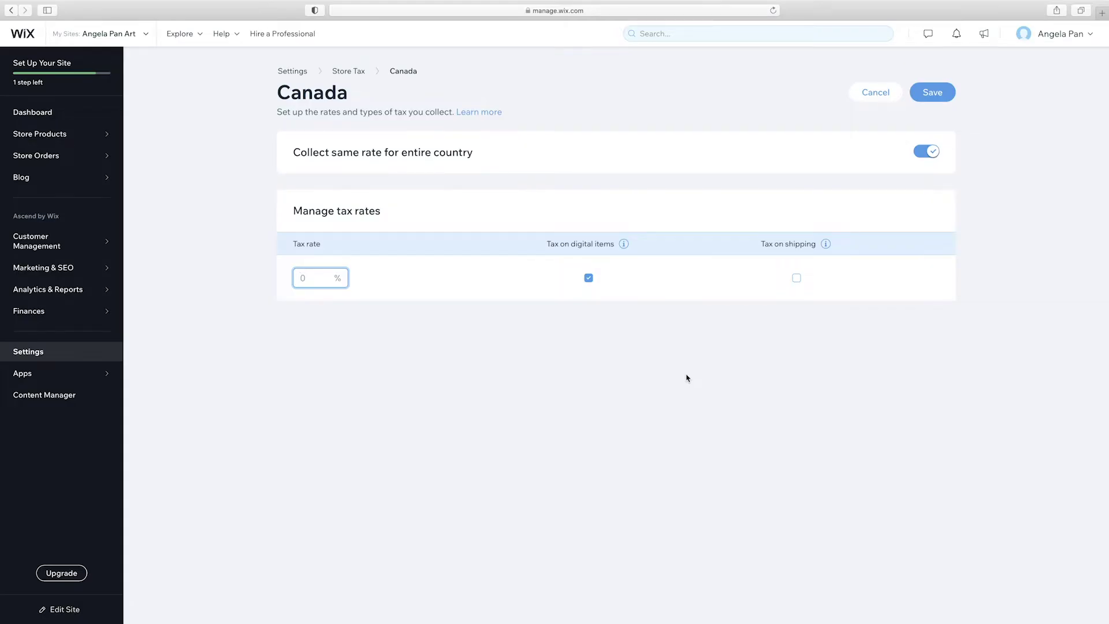
# Set a single 5% tax rate for all of Canada and save it
pyautogui.write('5')
pyautogui.click(686, 377)
pyautogui.click(931, 155)
pyautogui.click(932, 154)
pyautogui.click(932, 92)
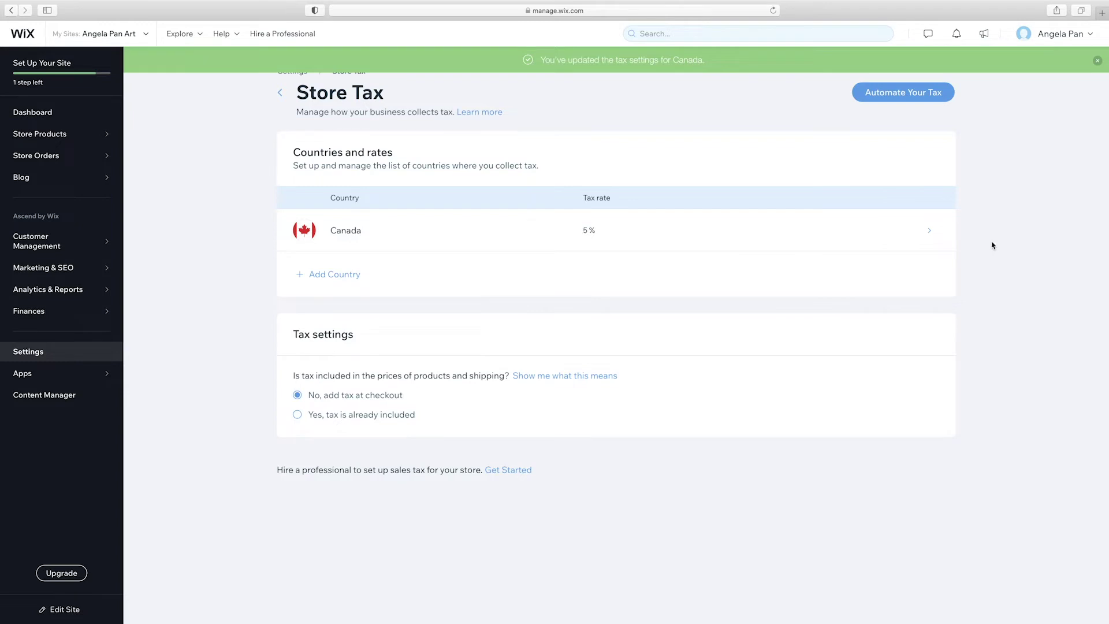
pyautogui.click(897, 94)
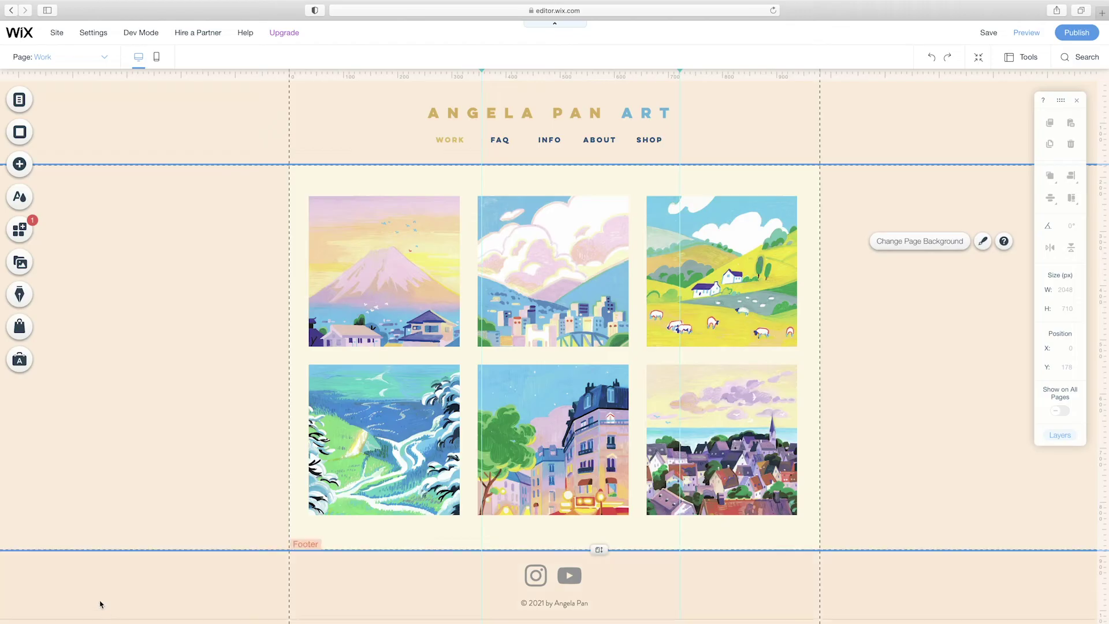
# Switch the editor canvas to the Shop page and preview the site
pyautogui.click(19, 100)
pyautogui.scroll(-1, 237, 382)
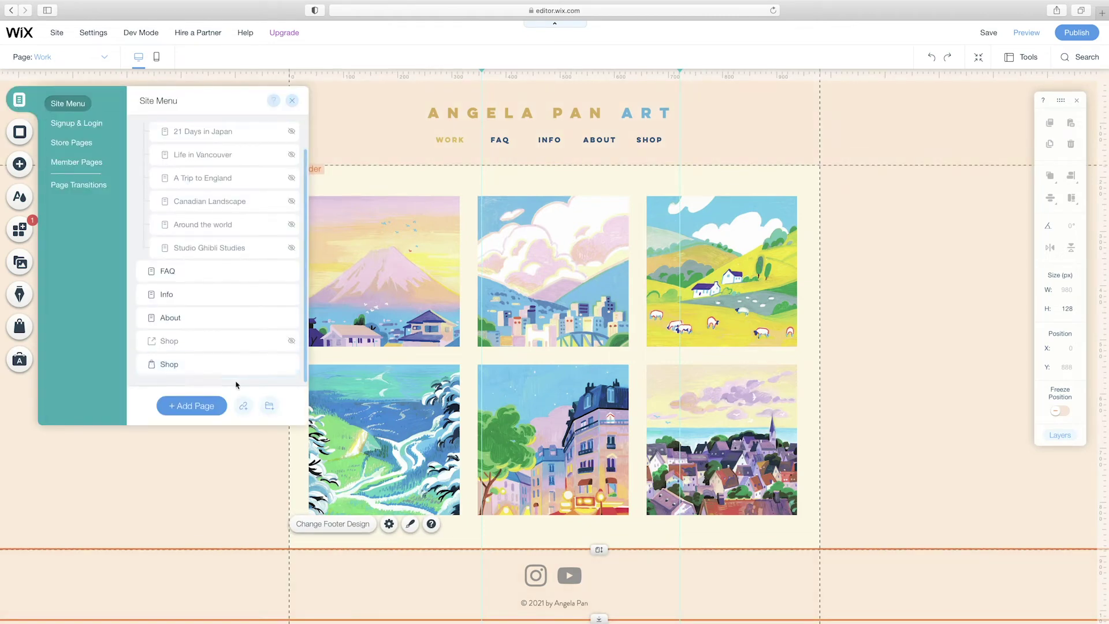
pyautogui.click(157, 365)
pyautogui.click(293, 101)
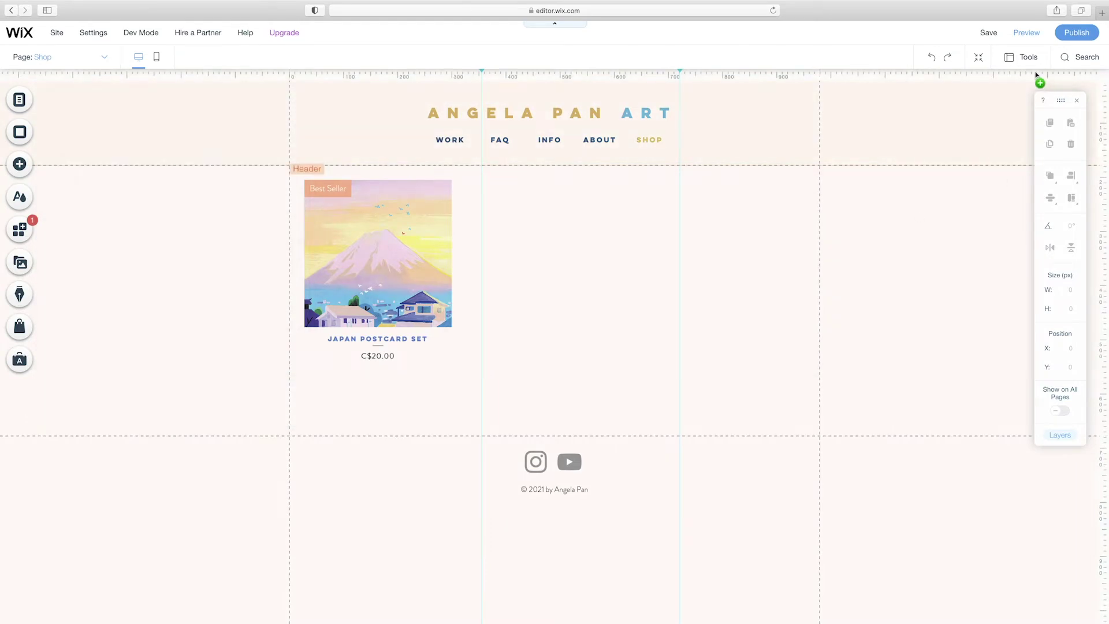
pyautogui.click(1023, 35)
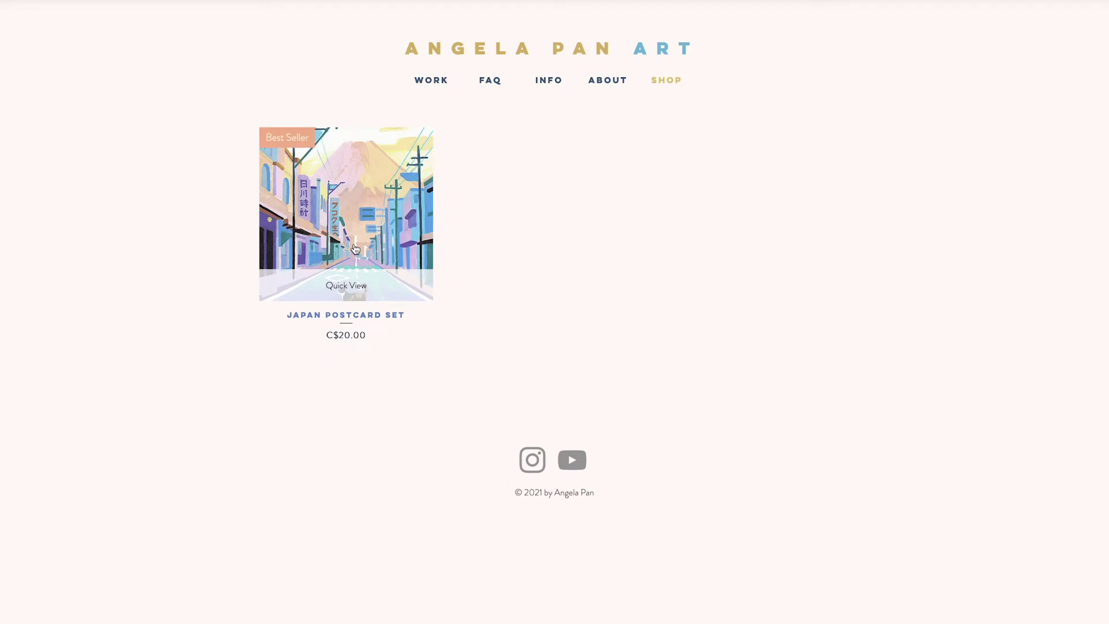
# Open the Japan Postcard Set, browse its images and video, and add it to the cart
pyautogui.click(355, 248)
pyautogui.click(583, 541)
pyautogui.click(583, 542)
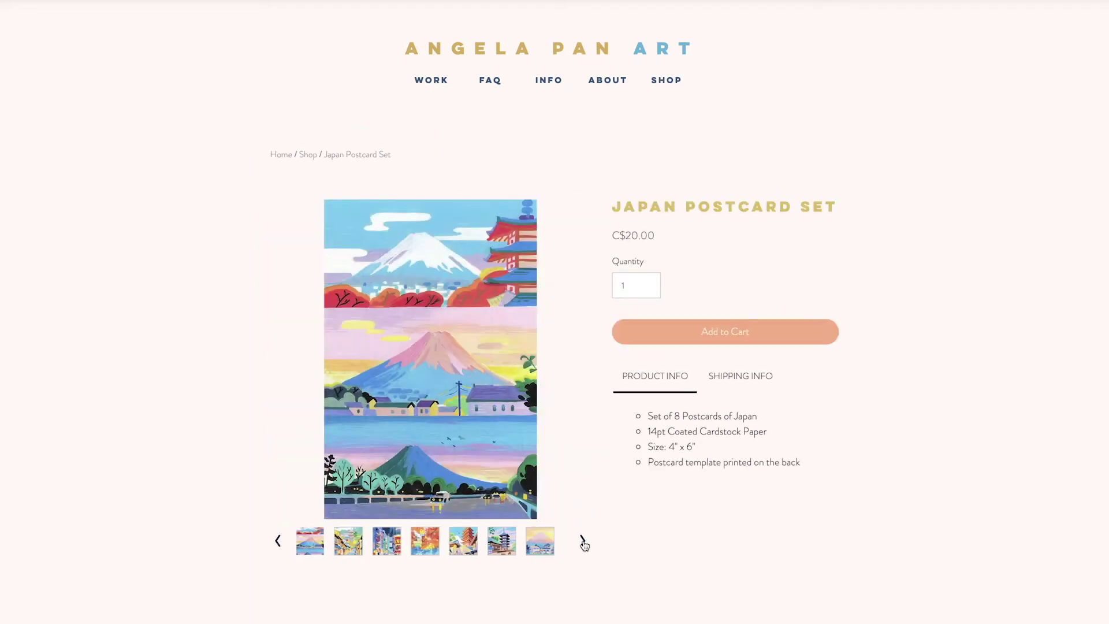
pyautogui.click(584, 542)
pyautogui.click(584, 542)
pyautogui.click(548, 546)
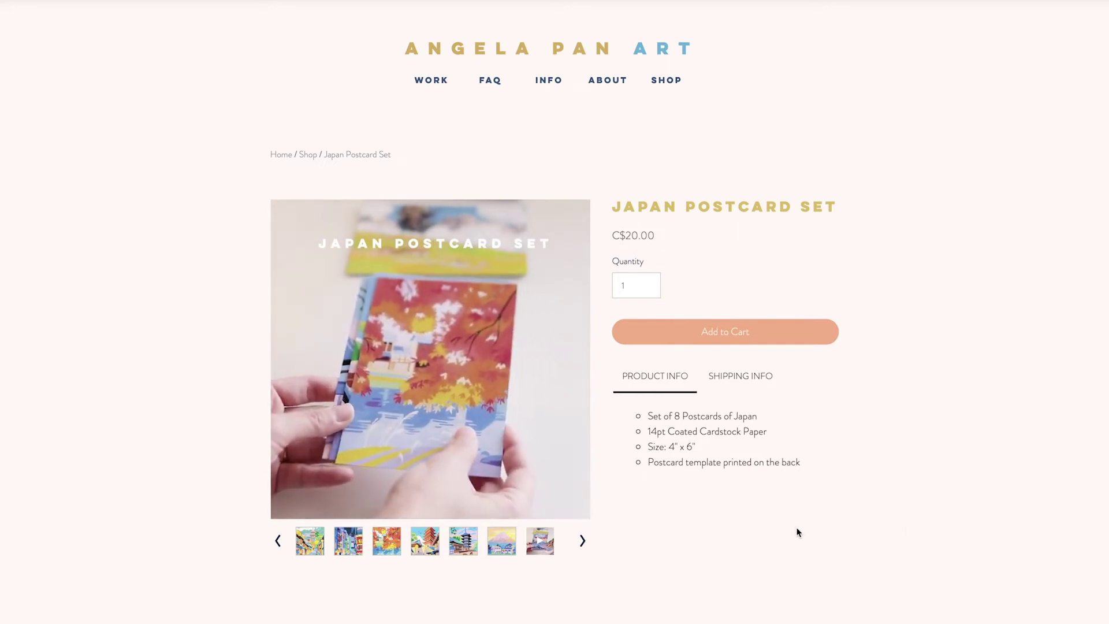
pyautogui.click(715, 337)
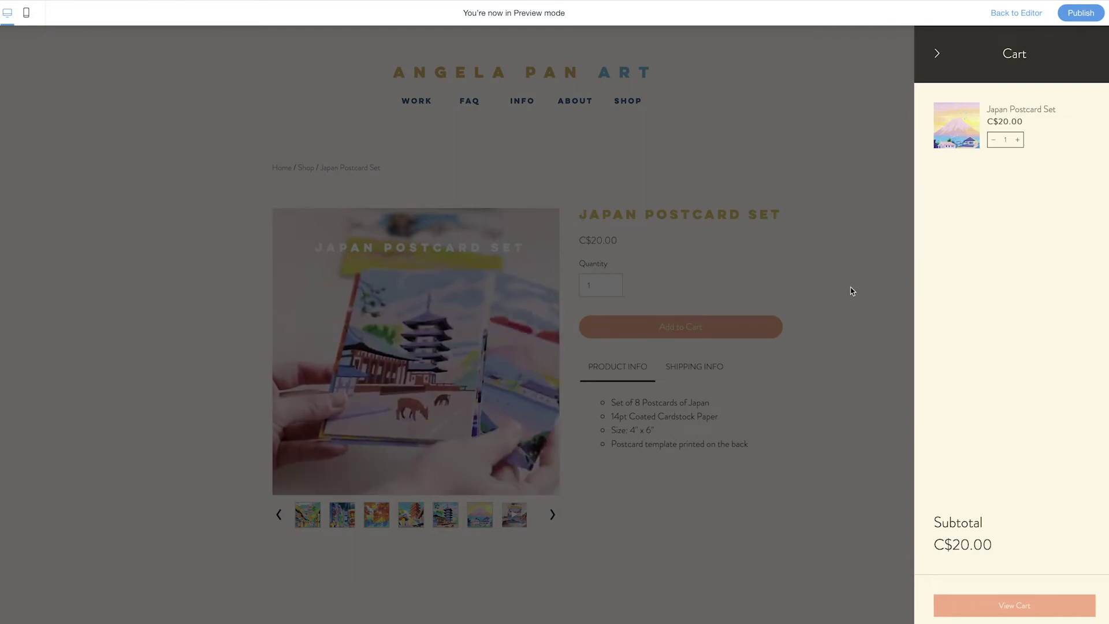
# Return to the editor and try the Sleek and Stunning product page layouts
pyautogui.click(937, 53)
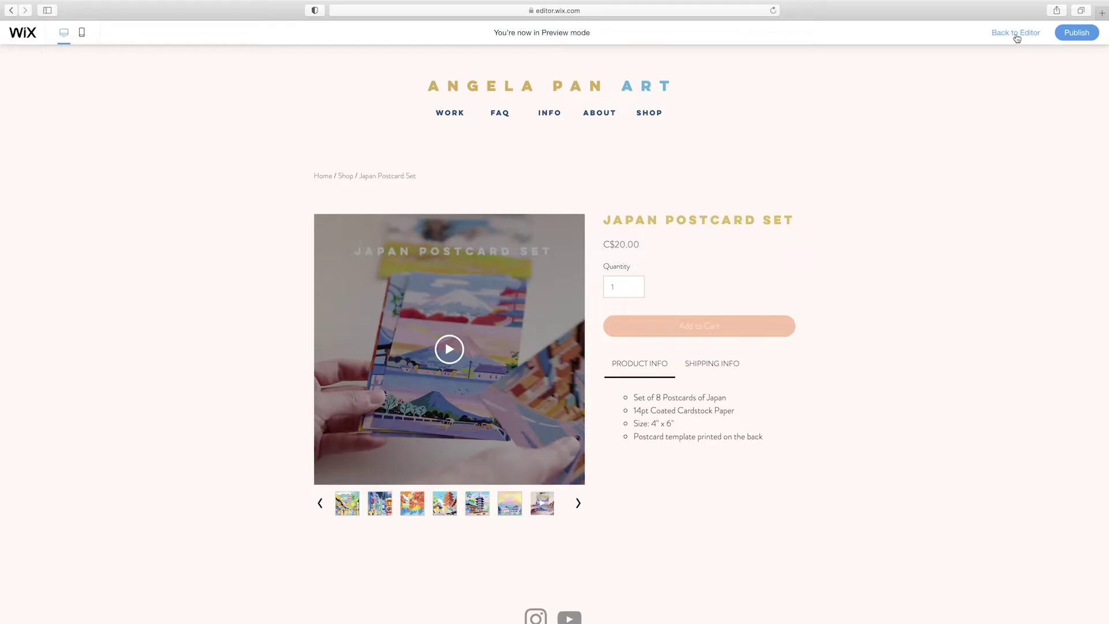
pyautogui.click(1017, 33)
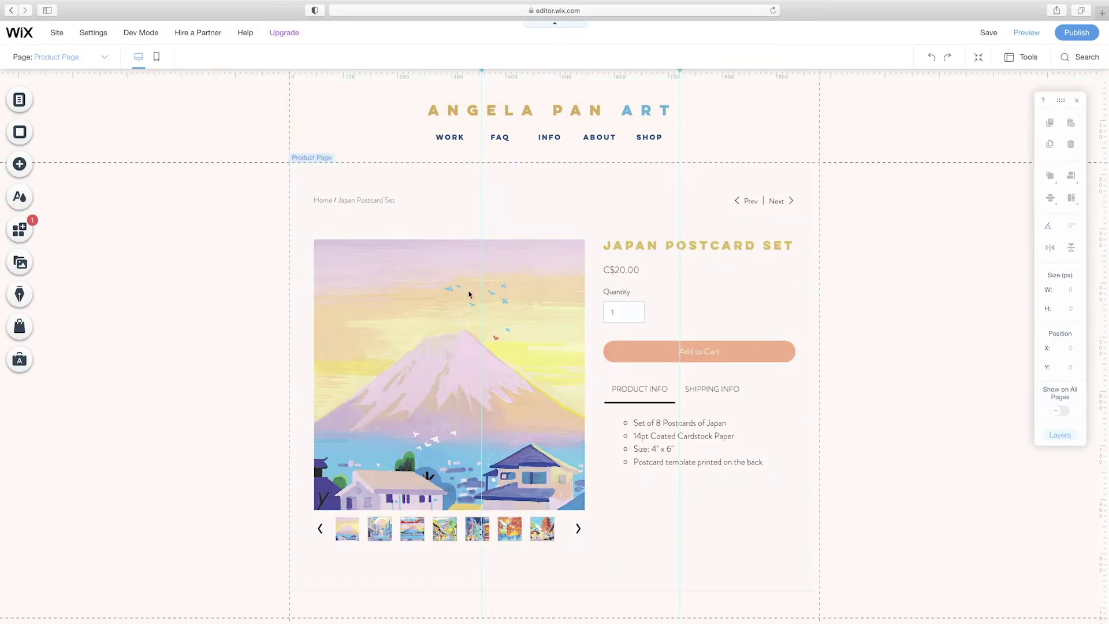
pyautogui.click(468, 293)
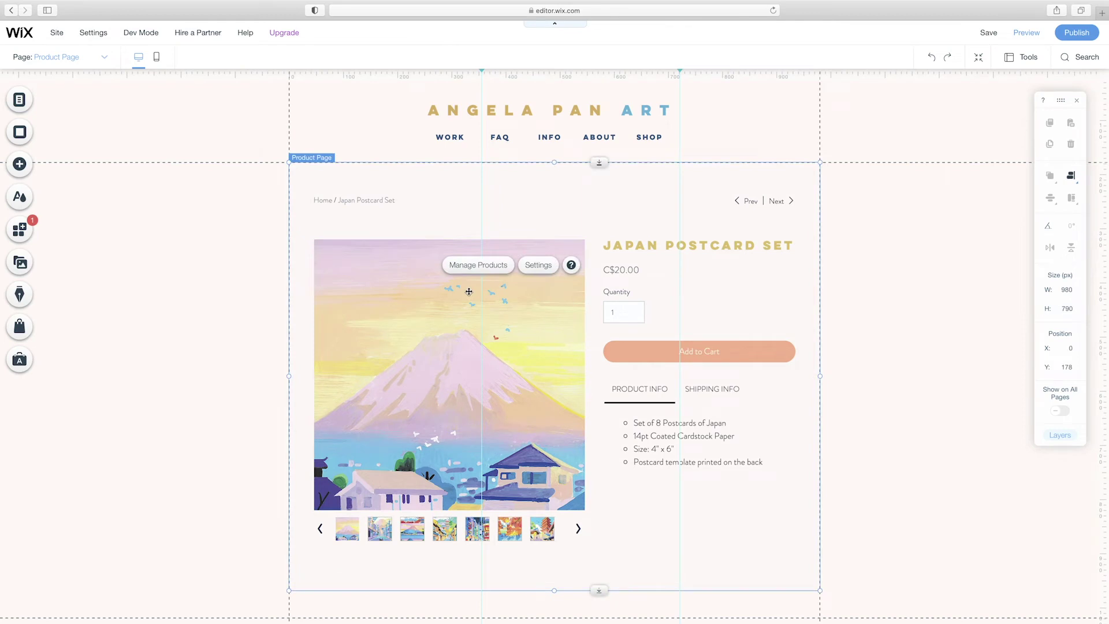
pyautogui.click(539, 265)
pyautogui.click(66, 195)
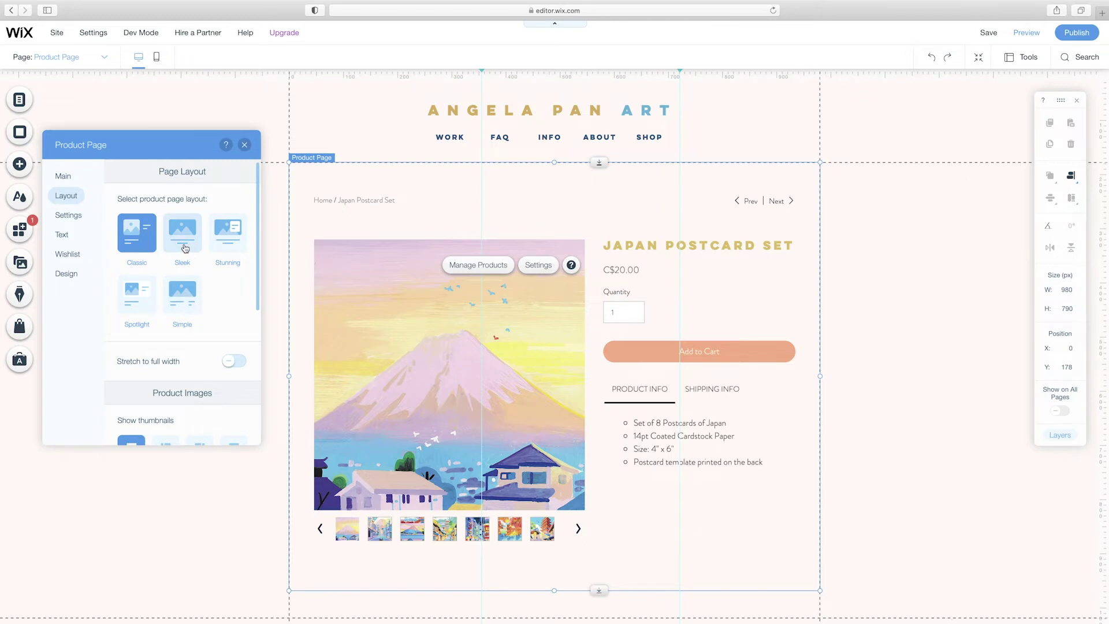
pyautogui.click(183, 247)
pyautogui.click(225, 244)
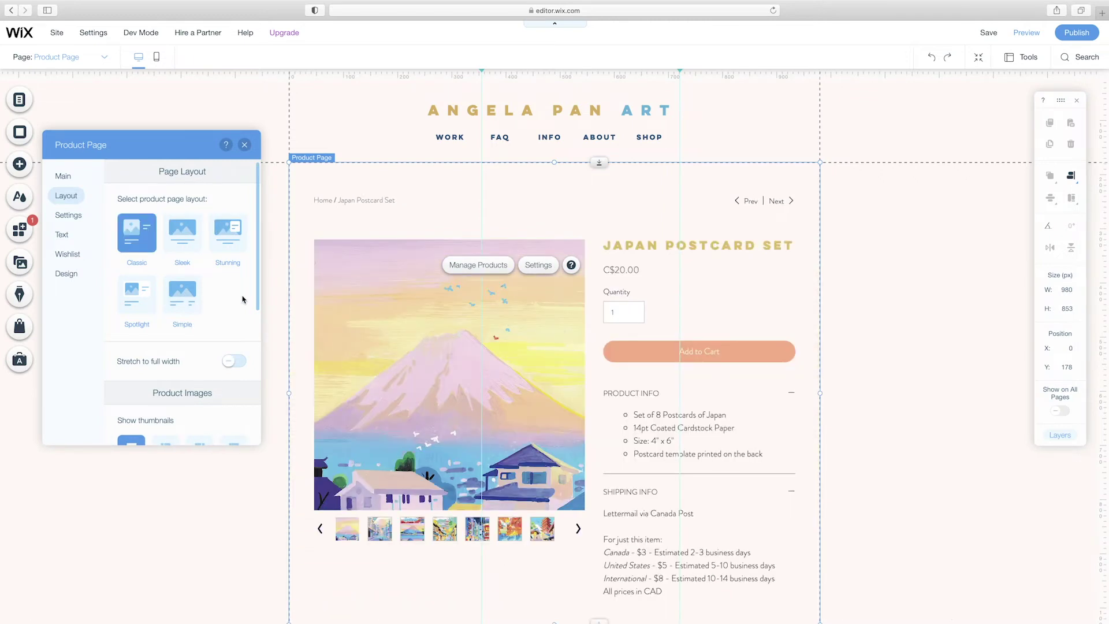
# Try dot thumbnails, then restore the thumbnail strip below the product image
pyautogui.scroll(-5, 243, 299)
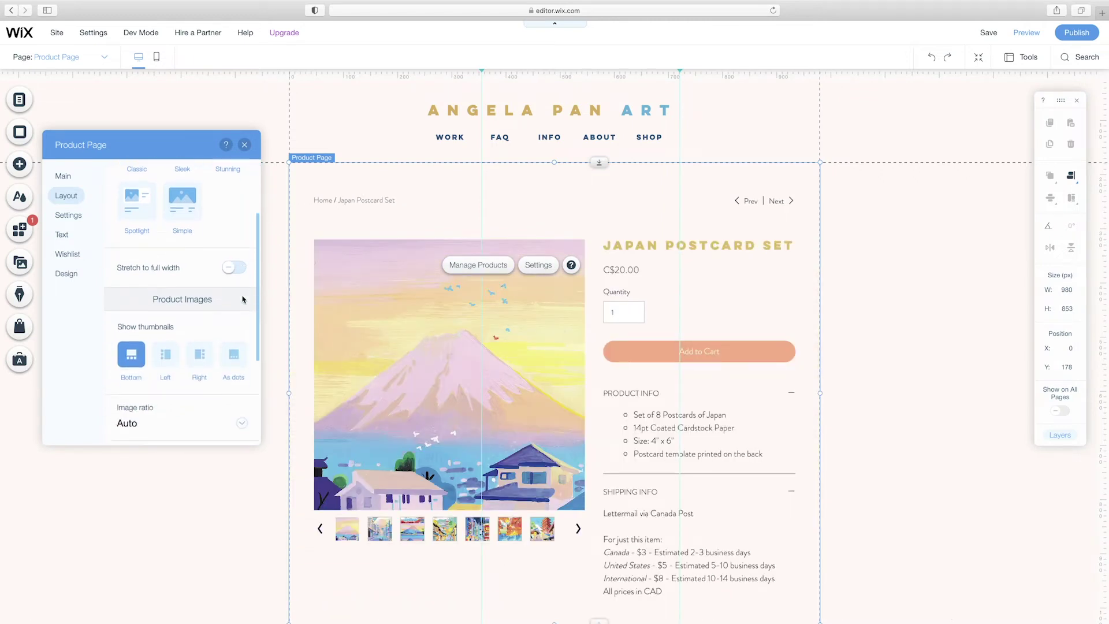
pyautogui.click(232, 311)
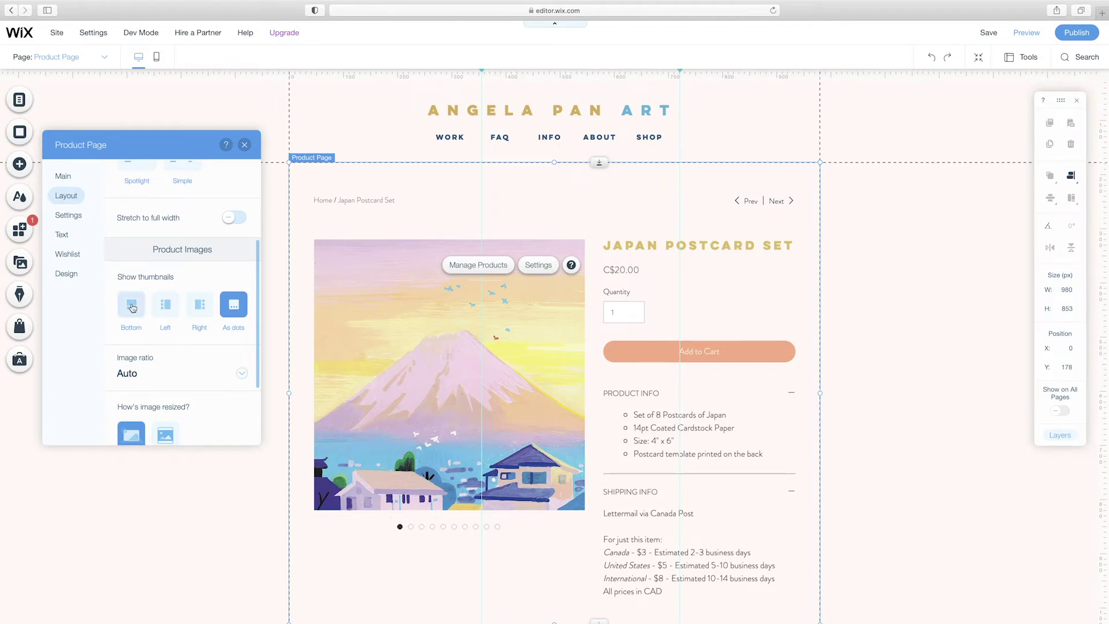
pyautogui.click(132, 308)
pyautogui.click(69, 215)
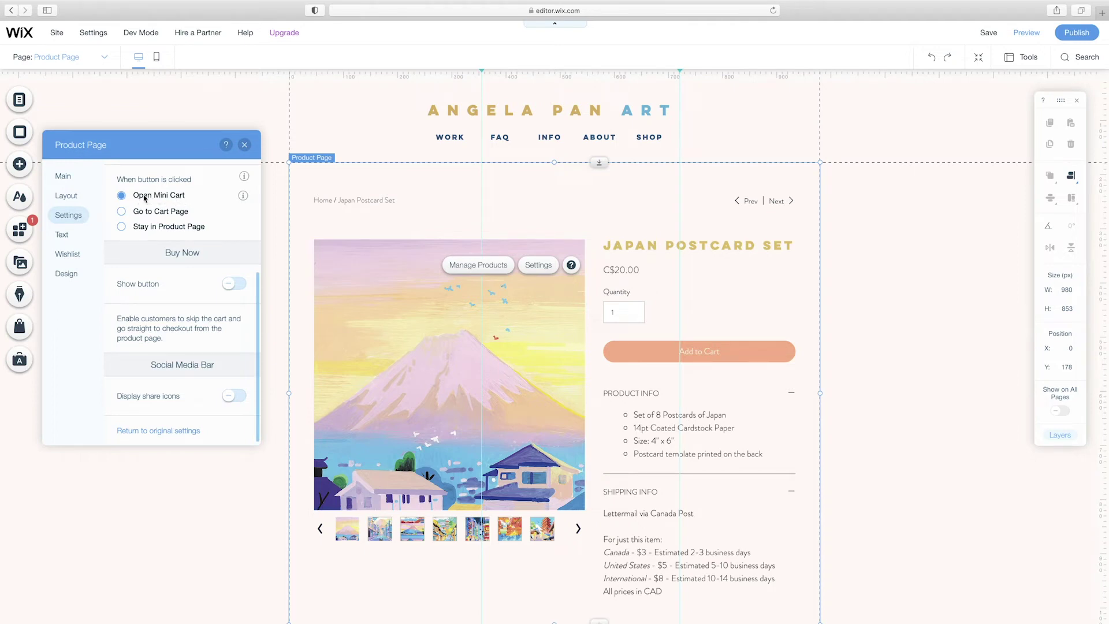
# Show the Product Info and Shipping Info sections as tabs
pyautogui.click(65, 273)
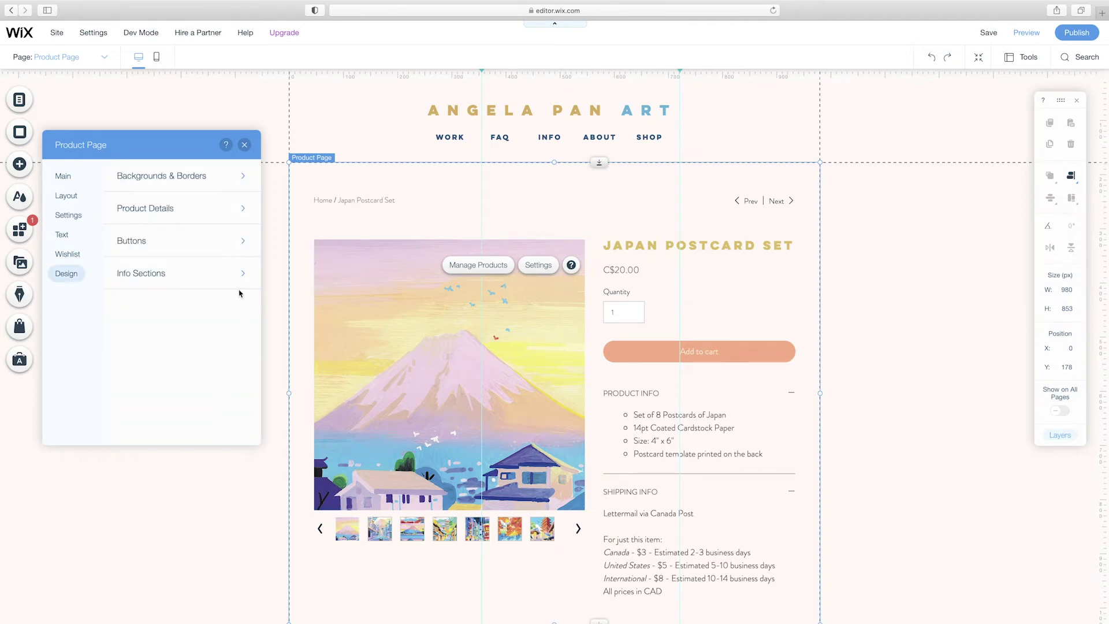
pyautogui.click(200, 279)
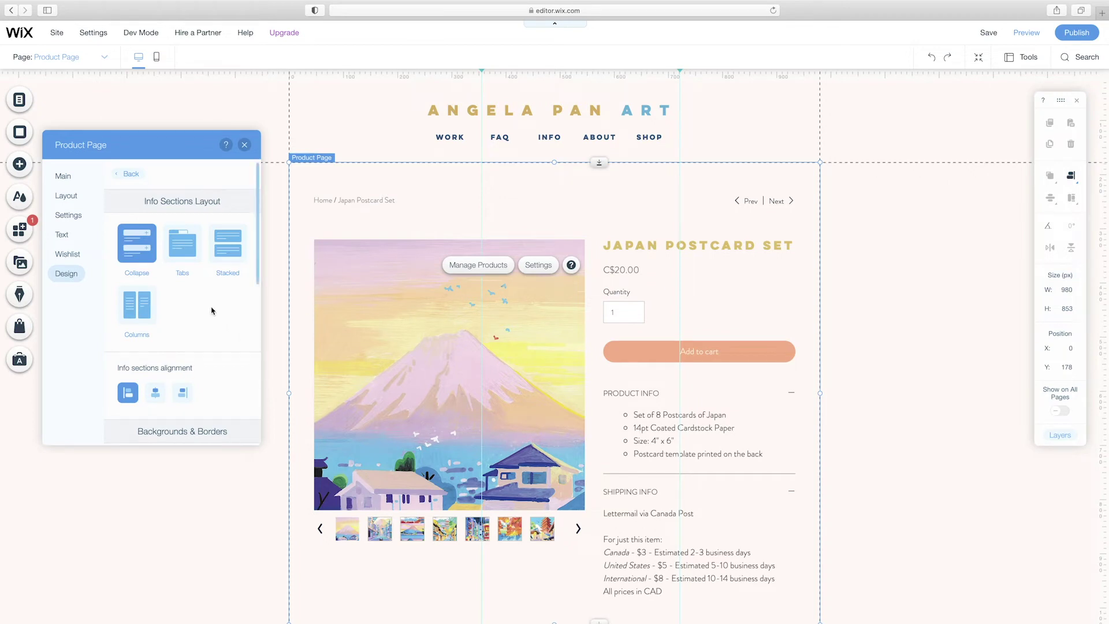
pyautogui.click(182, 254)
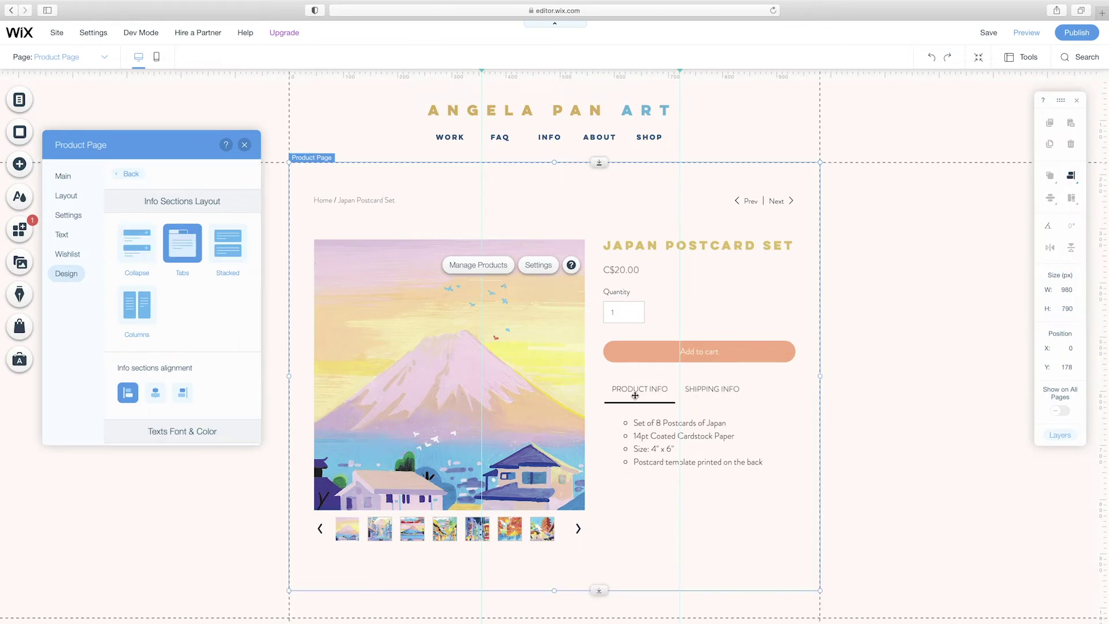
pyautogui.click(127, 173)
# Try a blue Add to Cart button fill, then restore the salmon fill
pyautogui.click(158, 241)
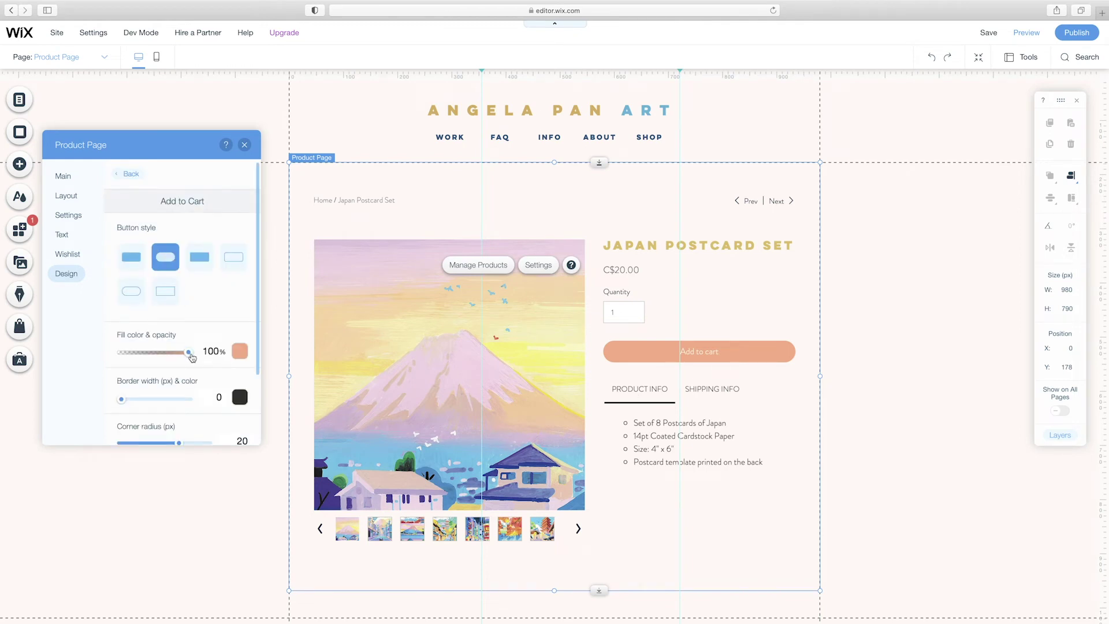
pyautogui.scroll(-3, 191, 358)
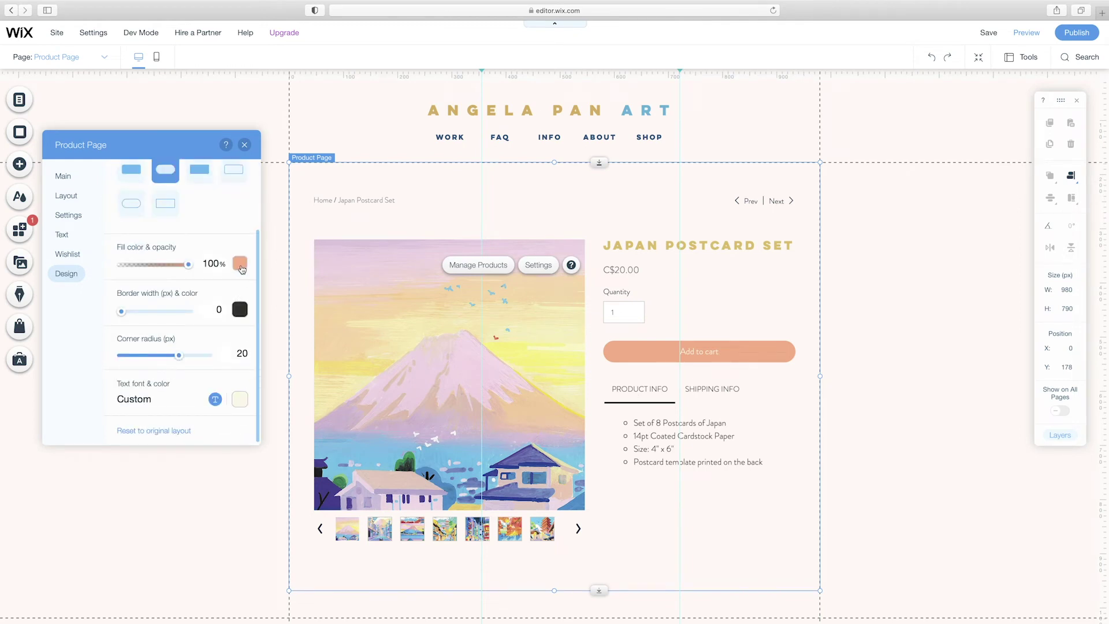
pyautogui.click(239, 265)
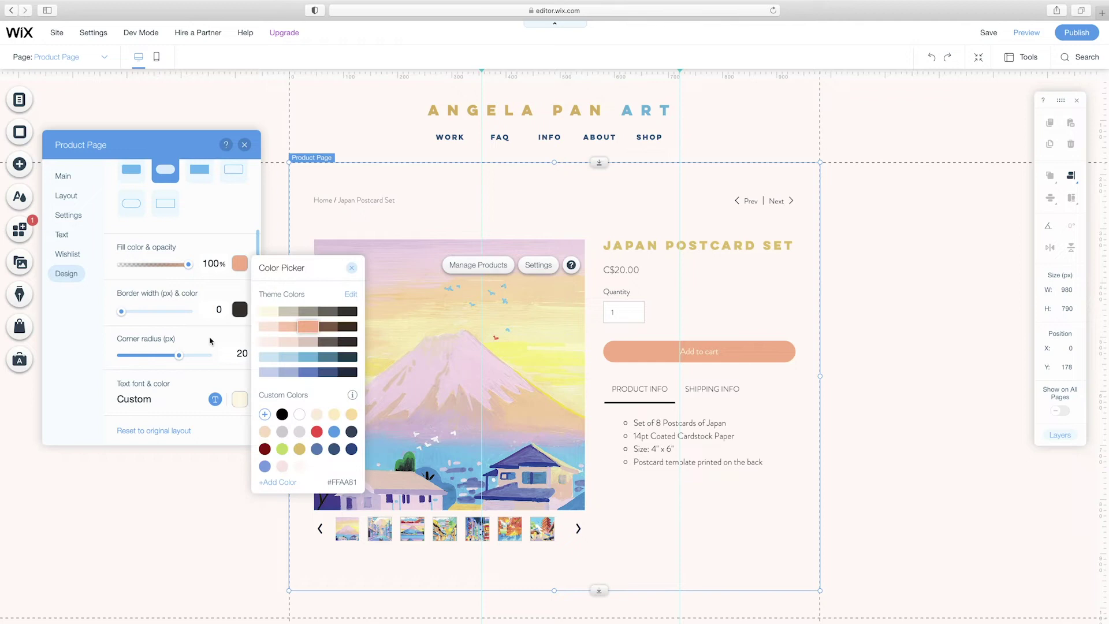
pyautogui.click(333, 433)
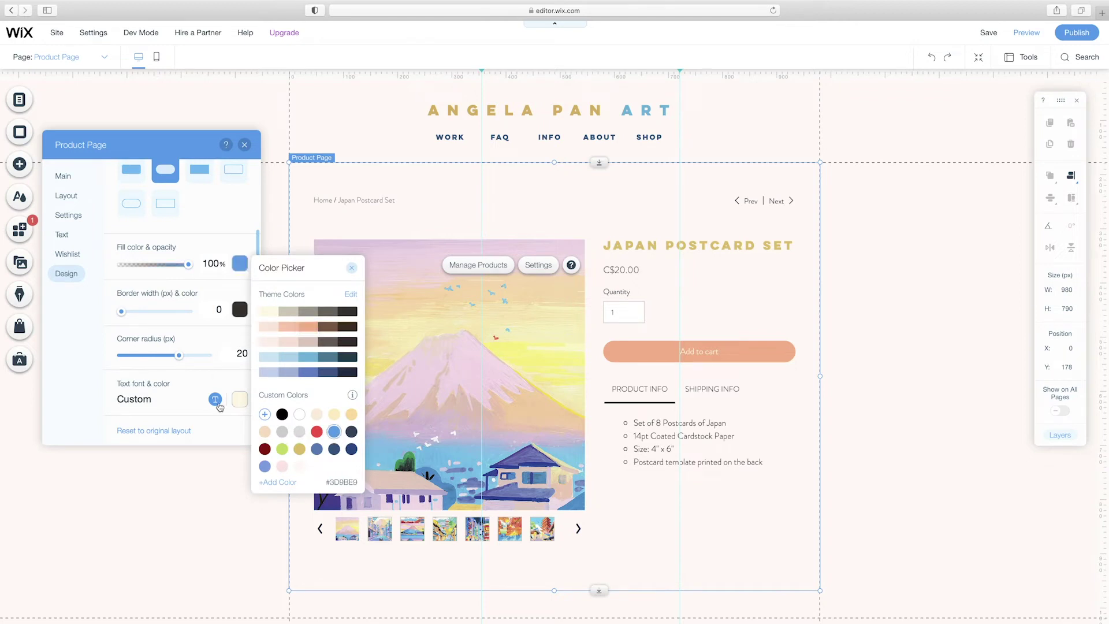
pyautogui.click(307, 329)
# Place a Shopping Cart icon in the header, use the count-bubble style, and shrink it to 63×26
pyautogui.click(22, 165)
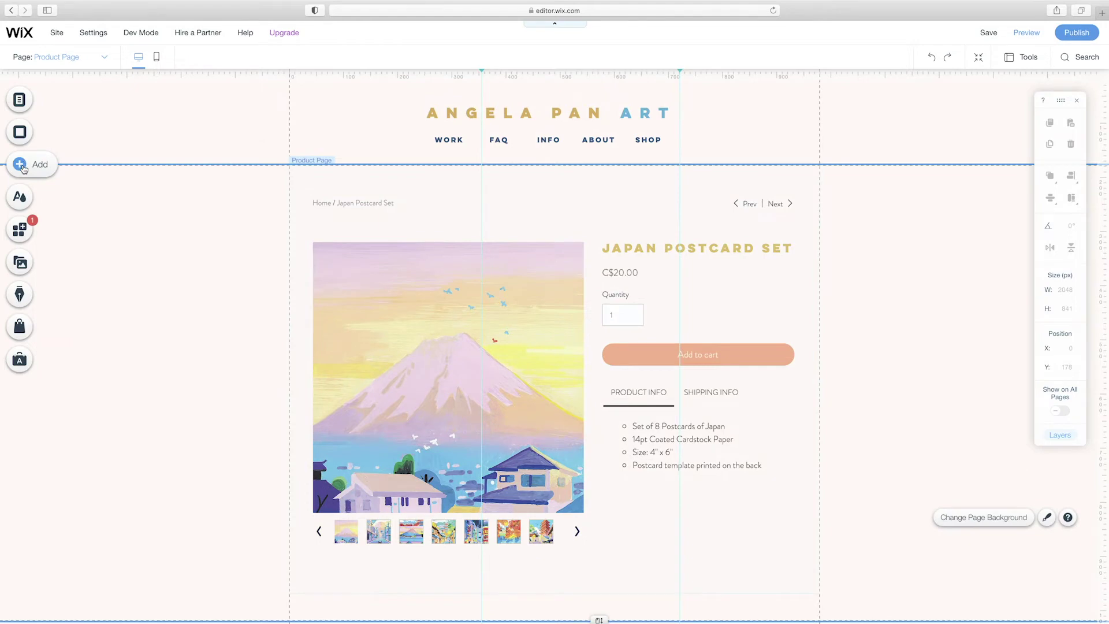
pyautogui.click(22, 166)
pyautogui.moveTo(71, 404)
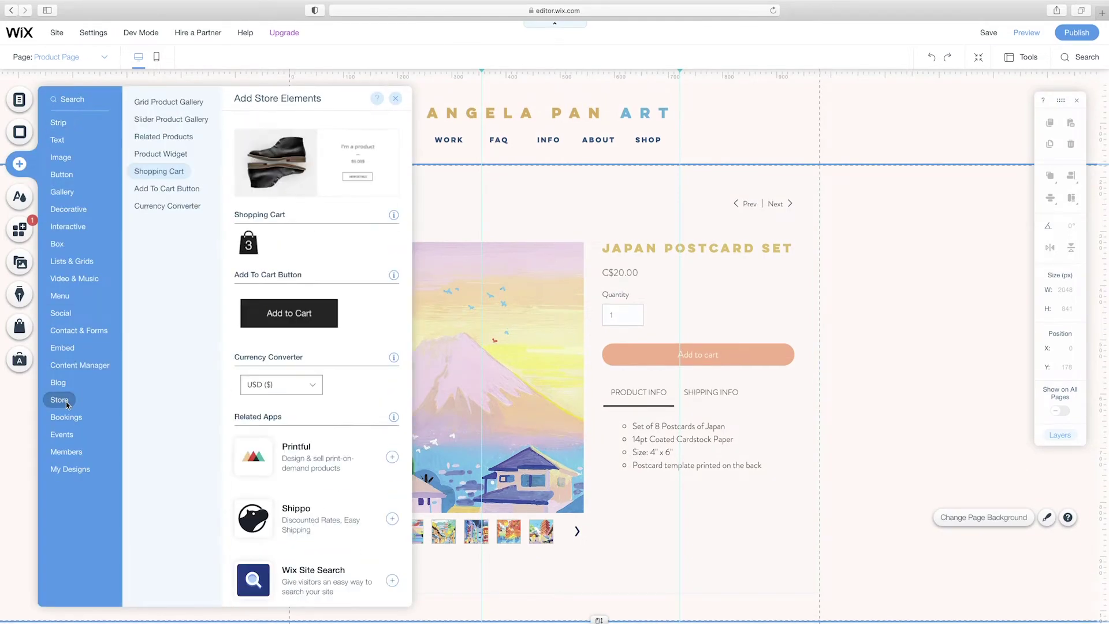
pyautogui.moveTo(248, 161); pyautogui.dragTo(762, 143)
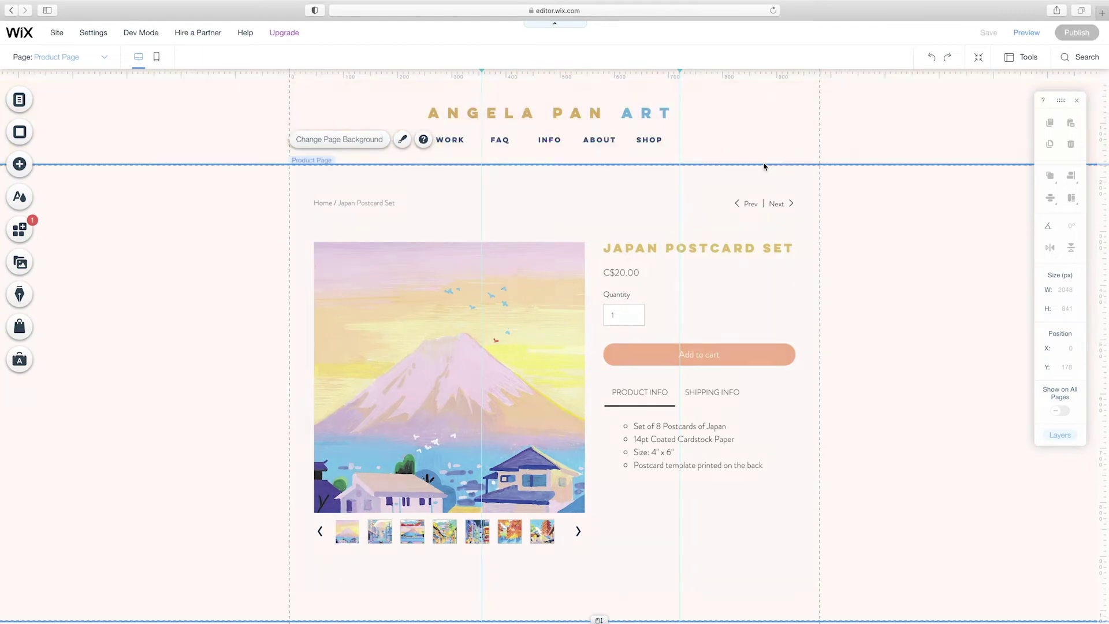
pyautogui.click(838, 106)
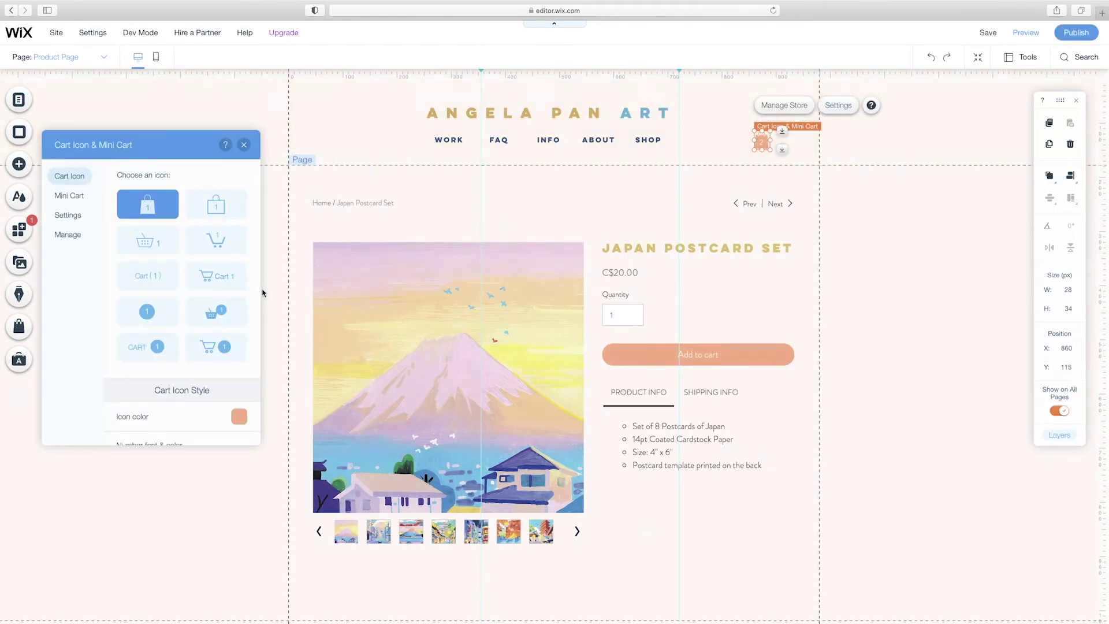
pyautogui.click(226, 355)
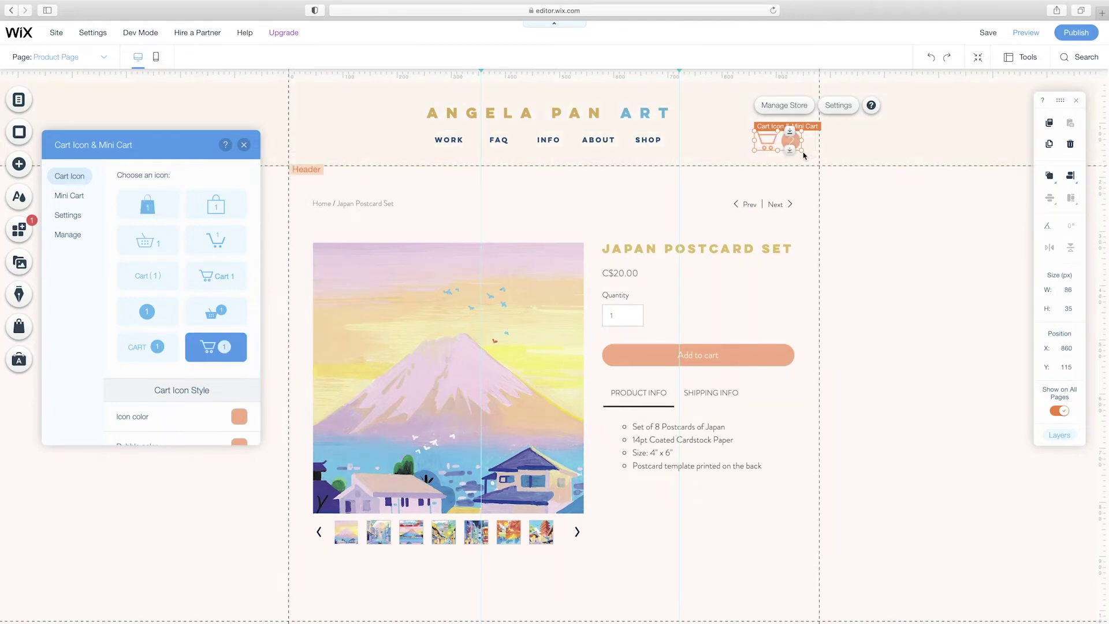
pyautogui.moveTo(802, 151); pyautogui.dragTo(757, 142)
# Give the mini cart a light blue fill and go to the full cart page from it
pyautogui.click(828, 107)
pyautogui.click(68, 197)
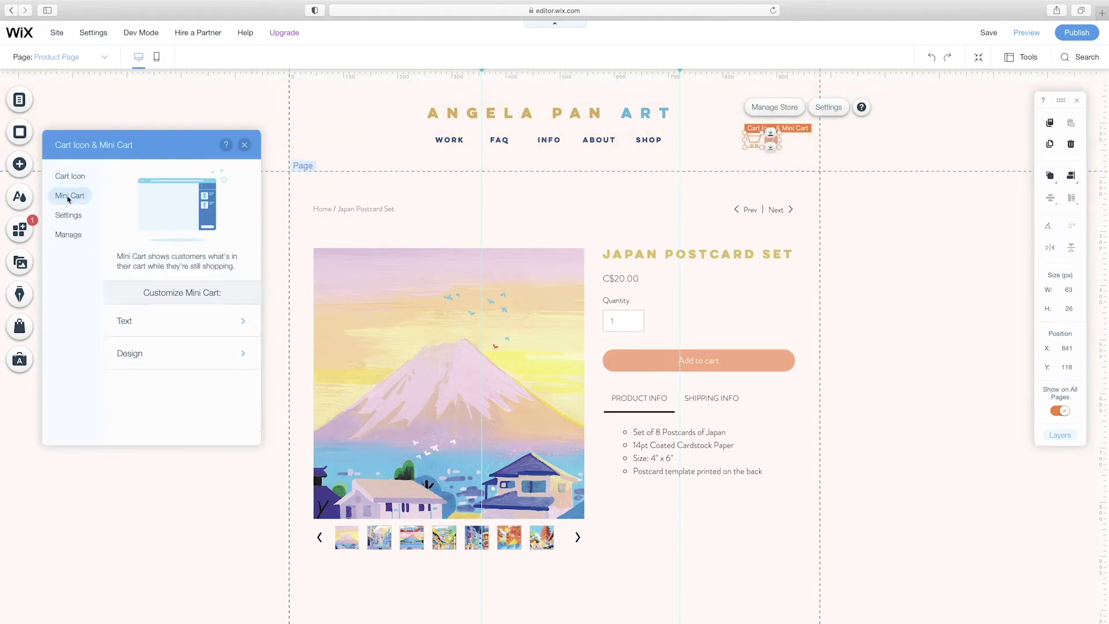
pyautogui.click(196, 360)
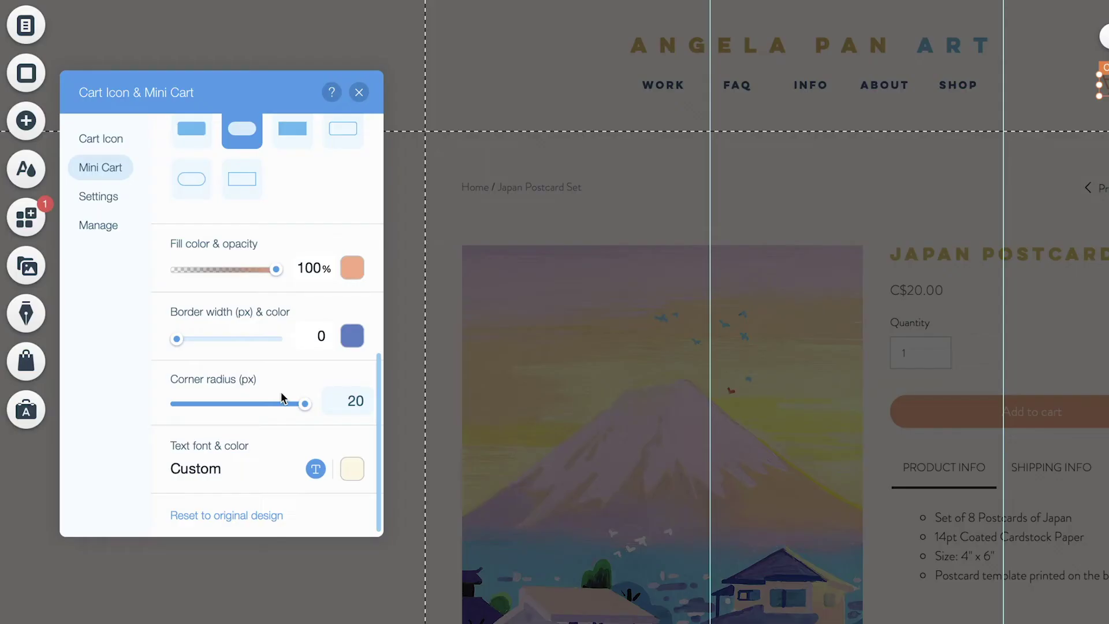
pyautogui.scroll(1, 238, 277)
pyautogui.click(241, 278)
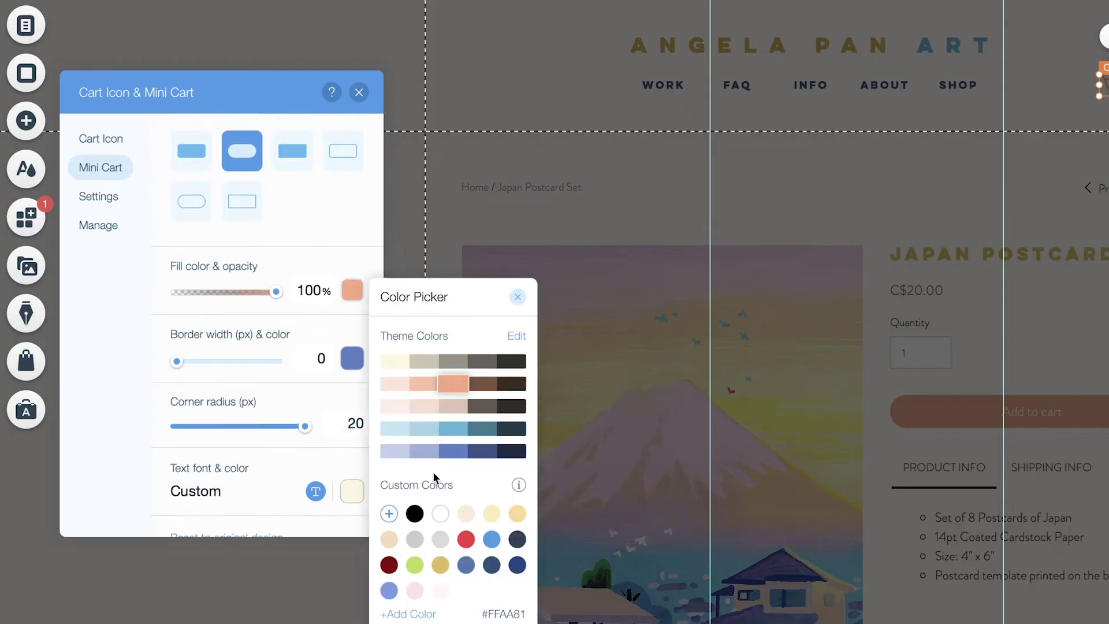
pyautogui.click(424, 428)
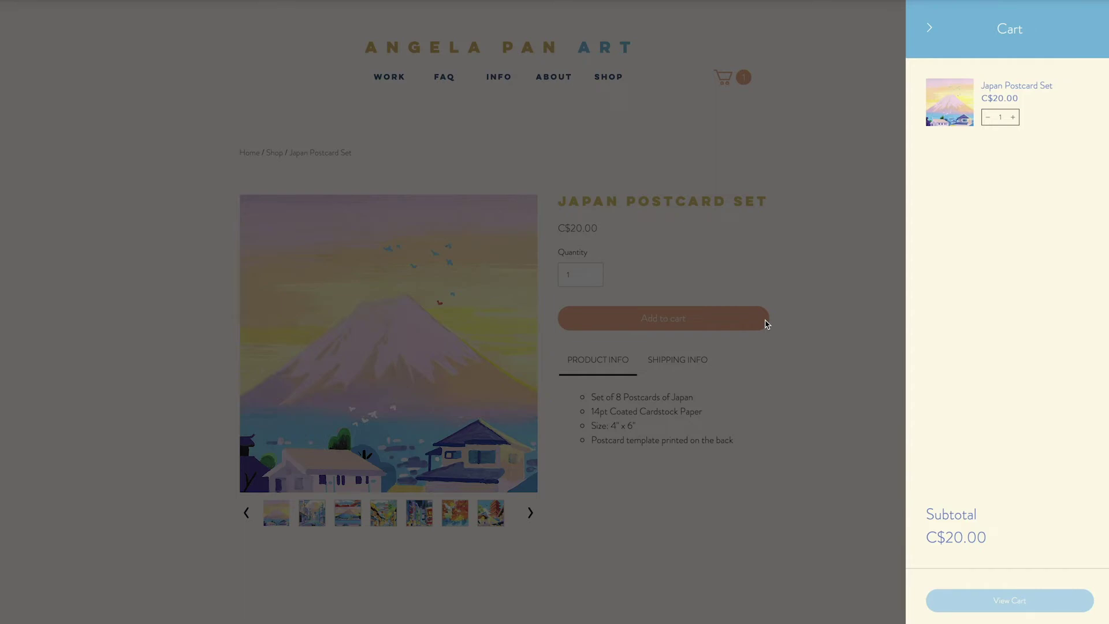
pyautogui.click(1010, 602)
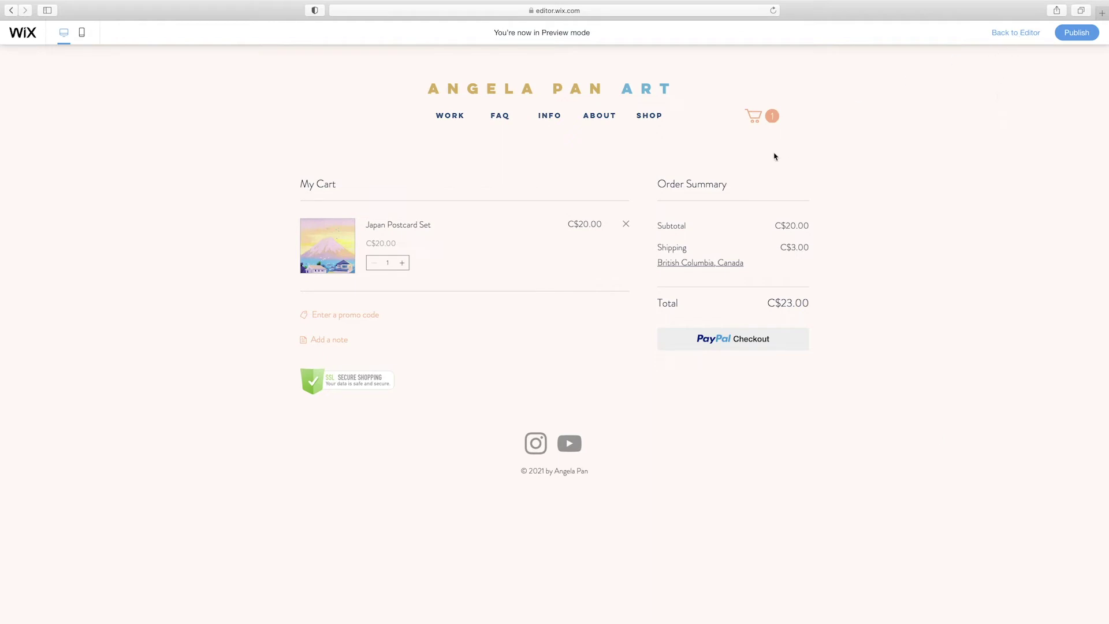
# Link the cart page's Continue Shopping to the Shop page
pyautogui.click(387, 145)
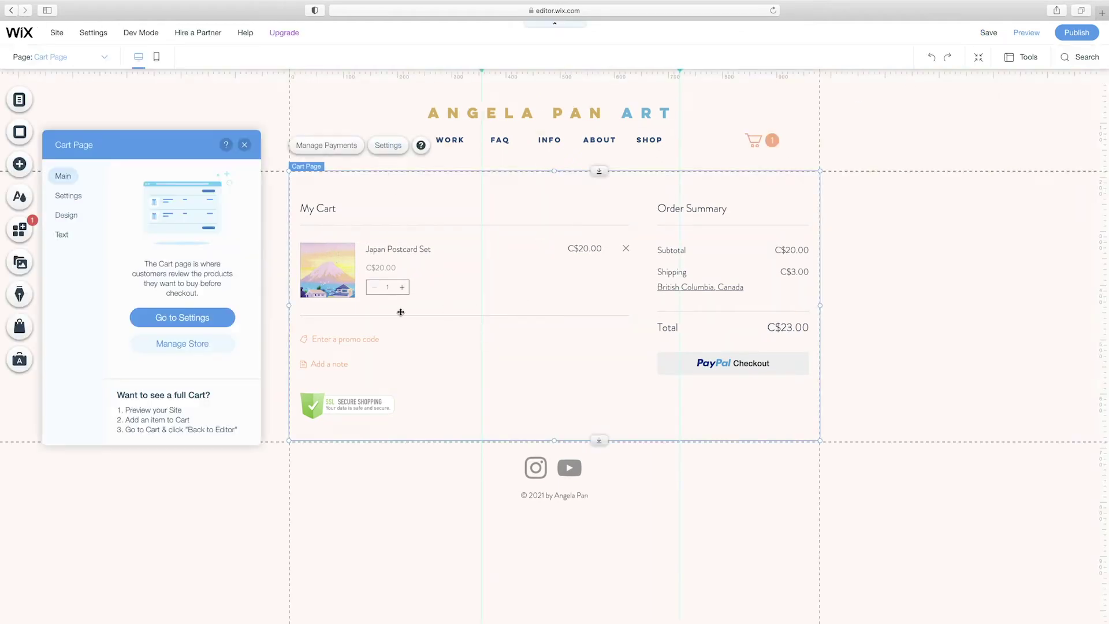
pyautogui.click(183, 318)
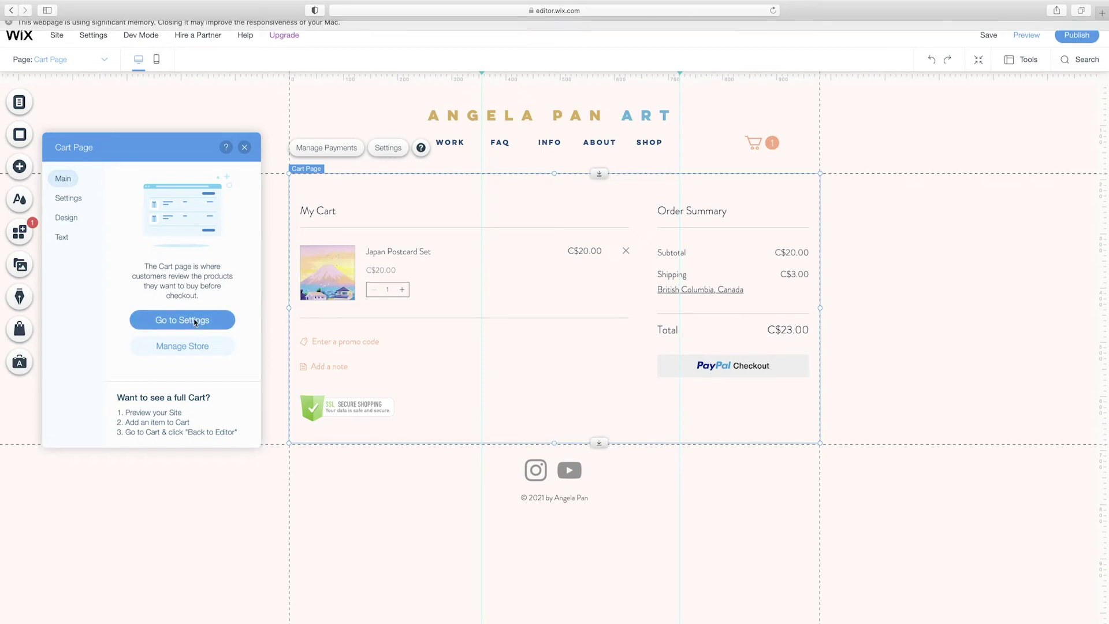
pyautogui.click(267, 351)
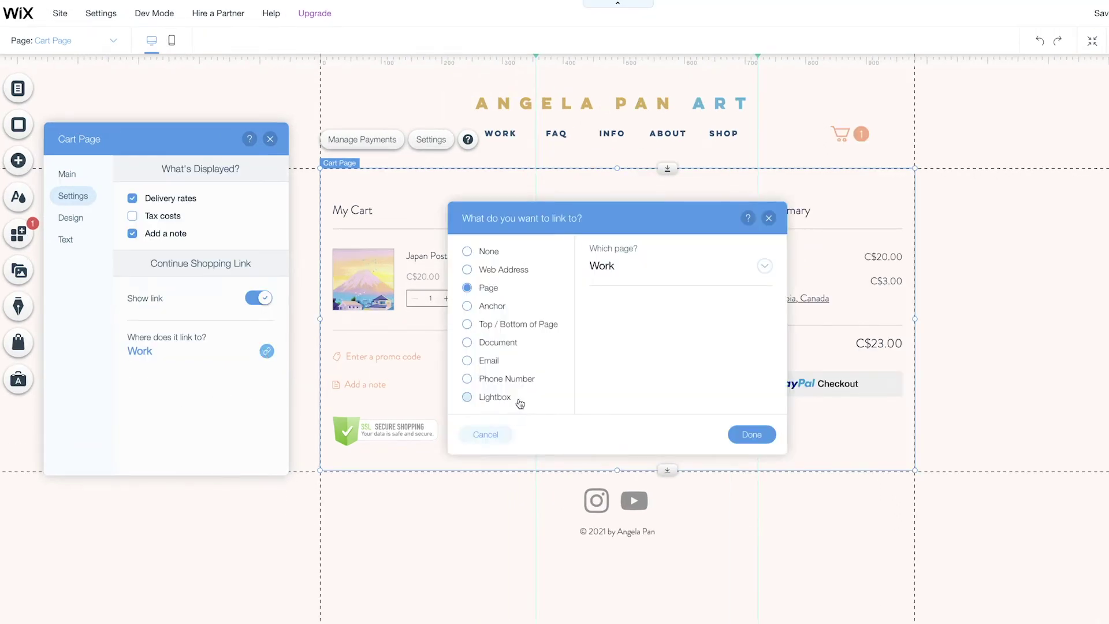
pyautogui.click(767, 267)
pyautogui.scroll(-3, 681, 375)
pyautogui.click(636, 400)
pyautogui.click(757, 435)
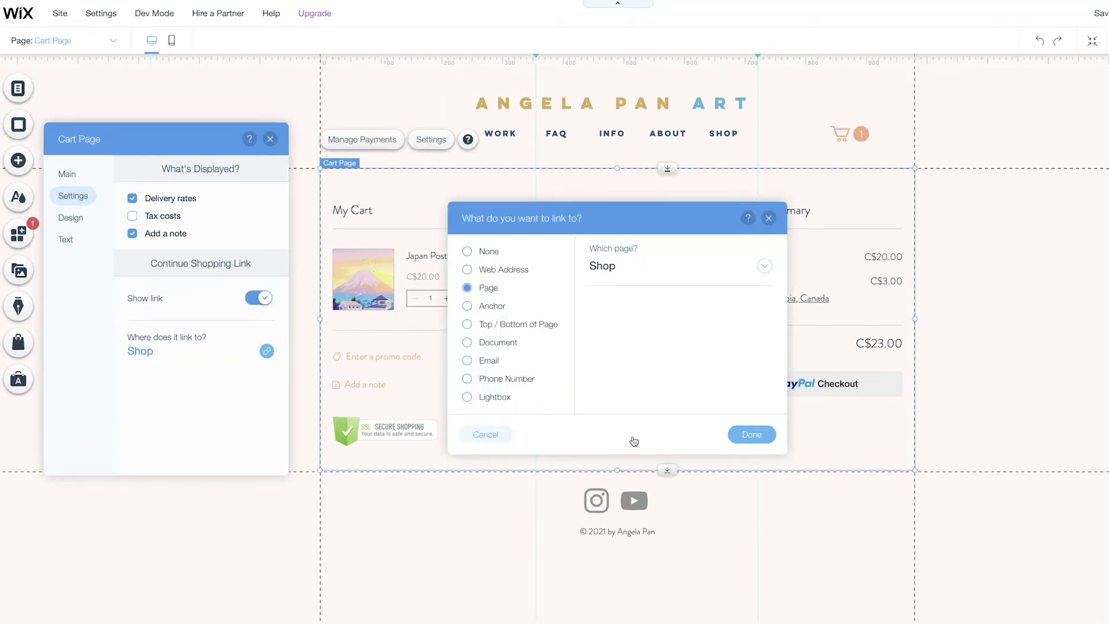
# Give the cart buttons a rounded style and make the links light blue
pyautogui.click(71, 218)
pyautogui.scroll(-5, 174, 363)
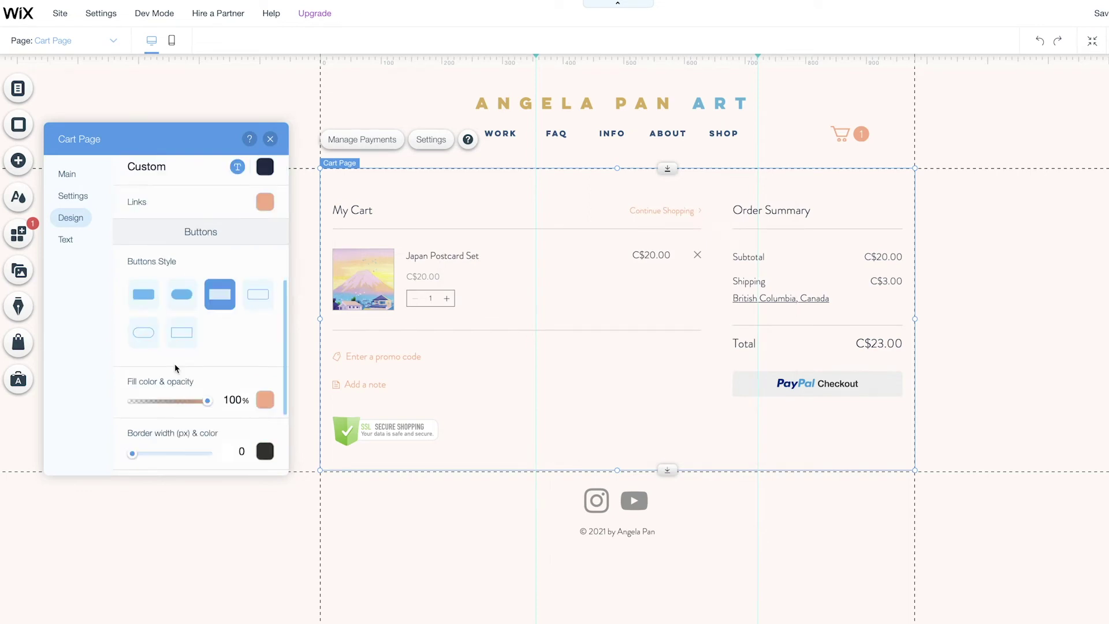
pyautogui.click(182, 302)
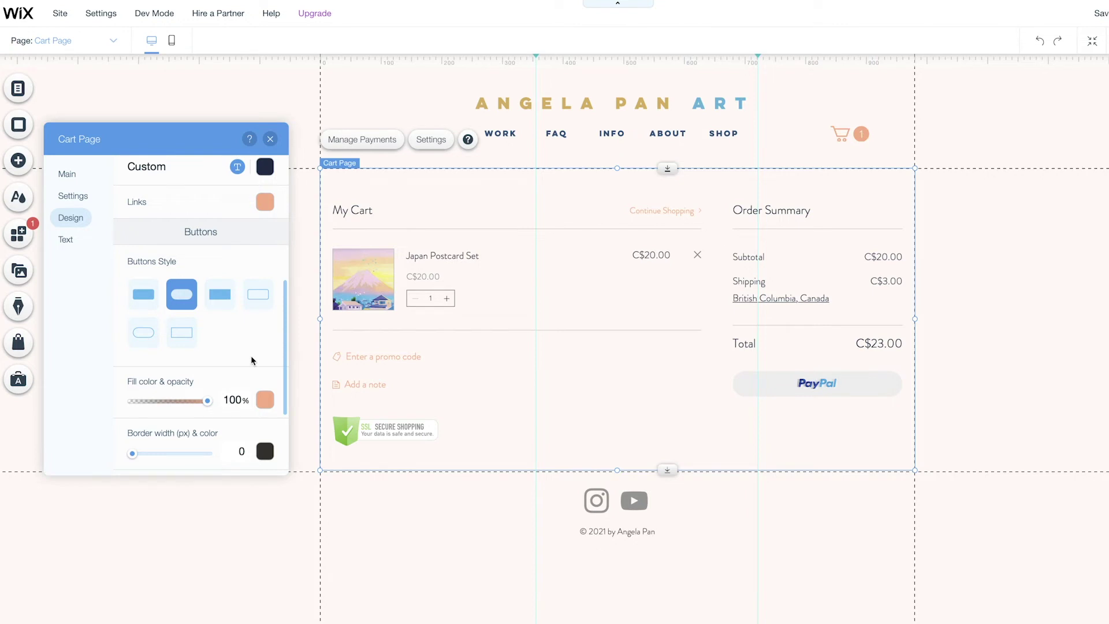
pyautogui.scroll(3, 251, 355)
pyautogui.click(265, 324)
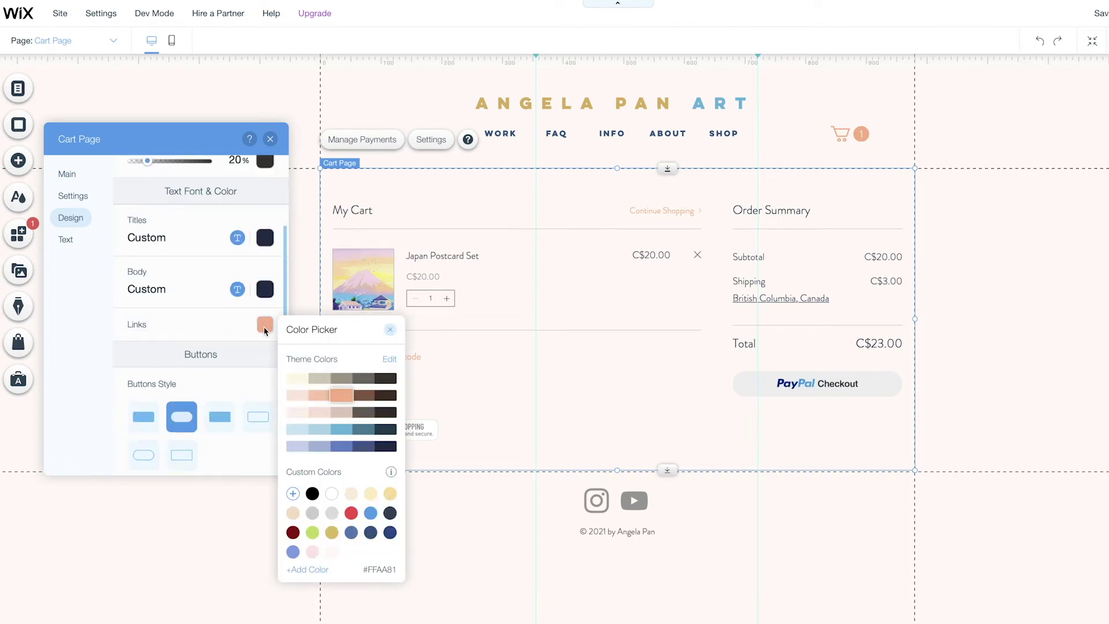
pyautogui.click(341, 428)
pyautogui.click(393, 330)
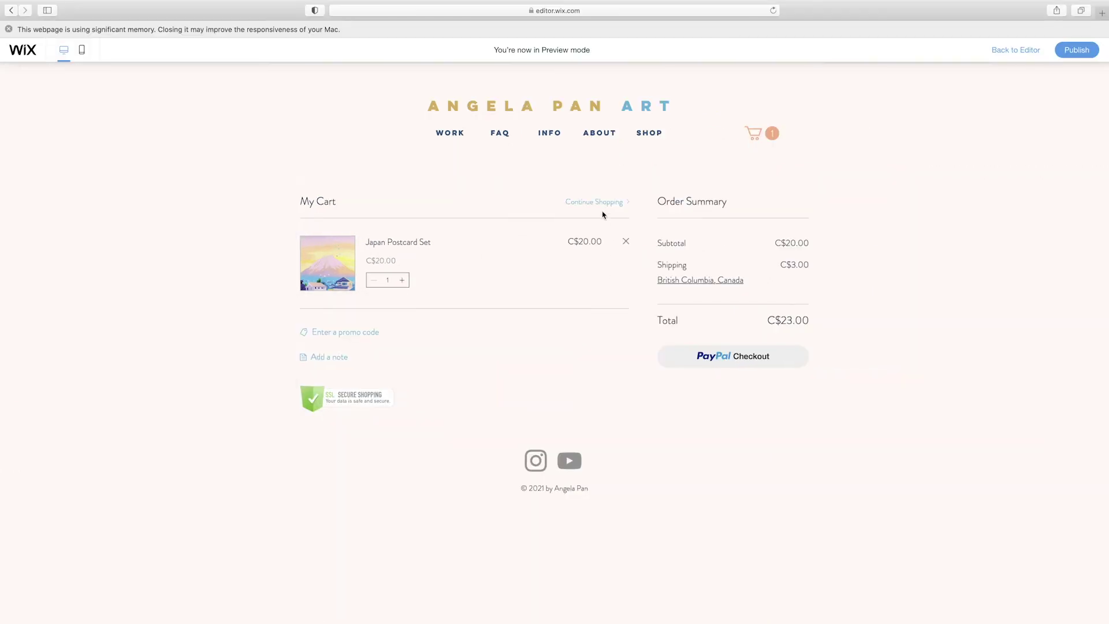
# In preview, add another Japan Postcard Set to the cart and open the header mini cart
pyautogui.click(600, 206)
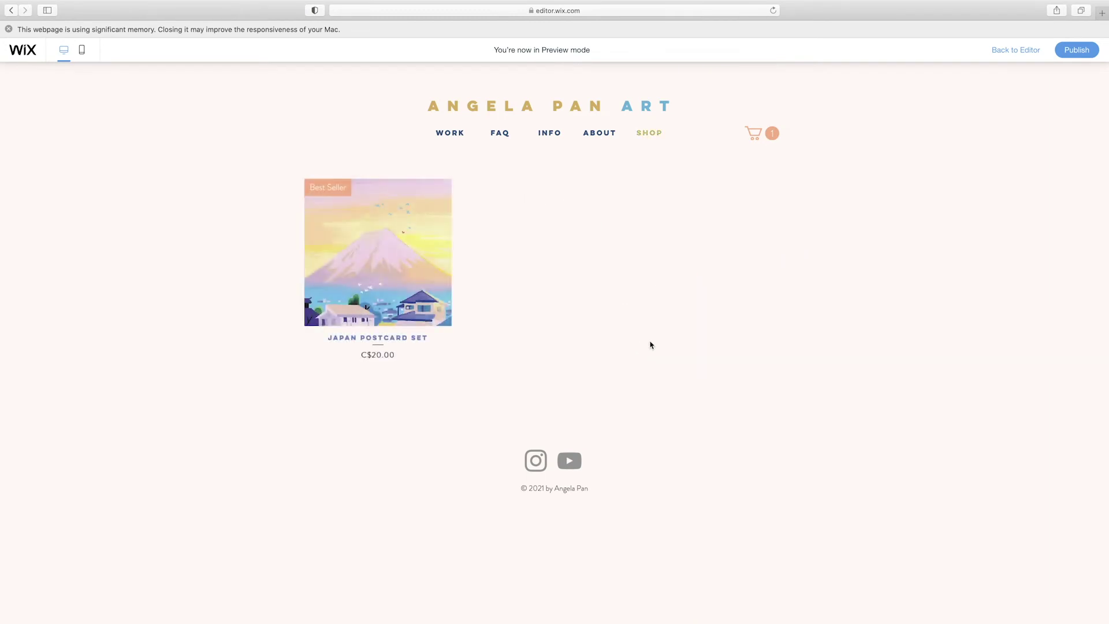
pyautogui.click(431, 286)
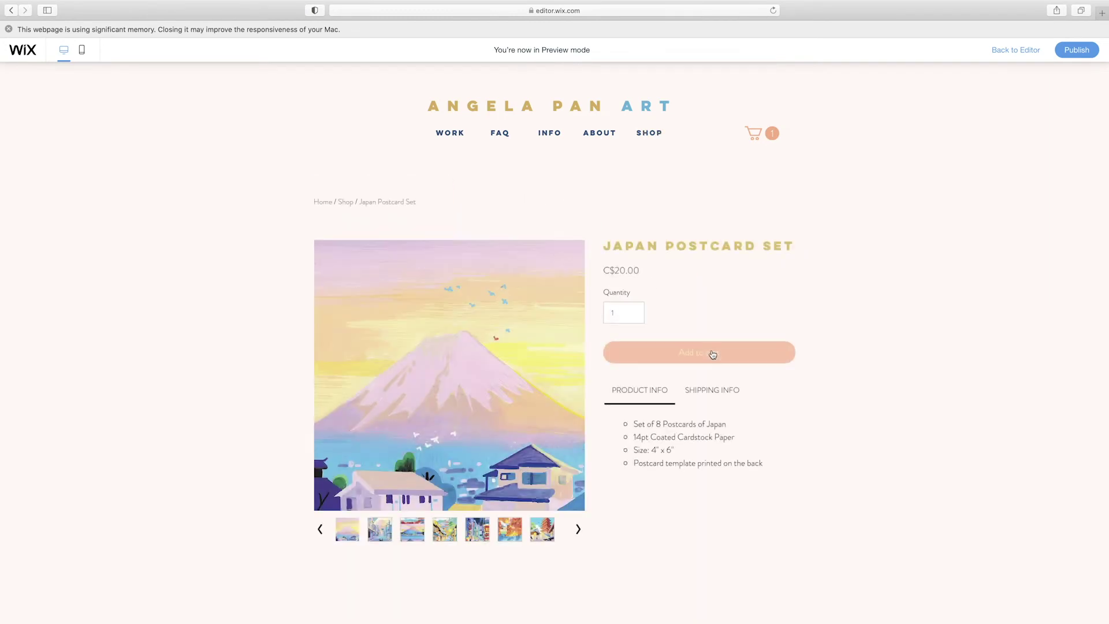
pyautogui.click(713, 354)
pyautogui.click(940, 90)
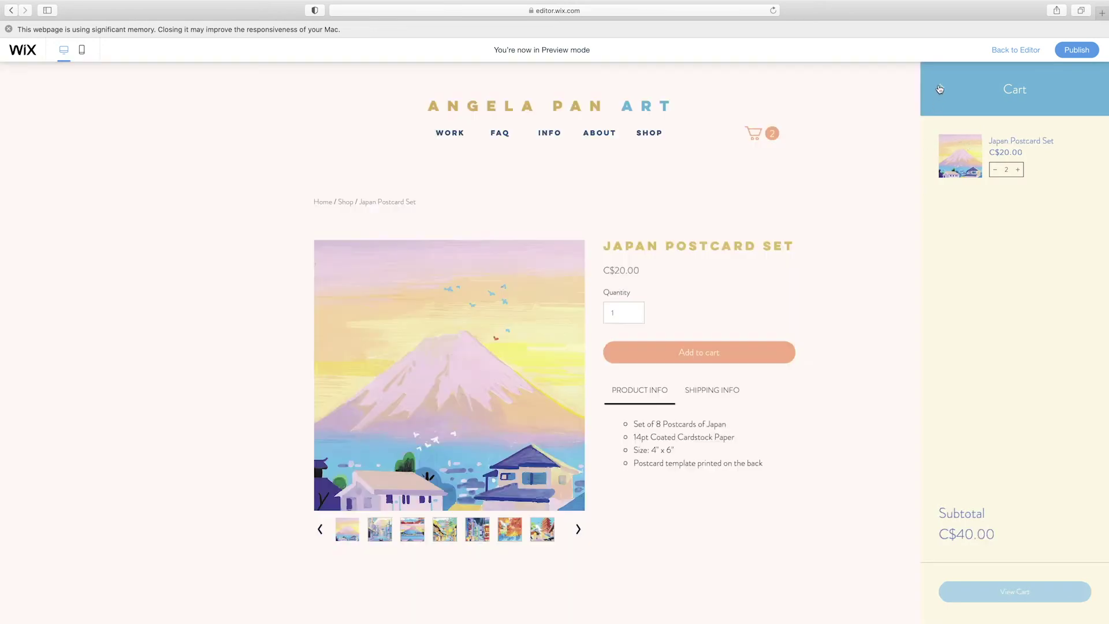
pyautogui.click(770, 136)
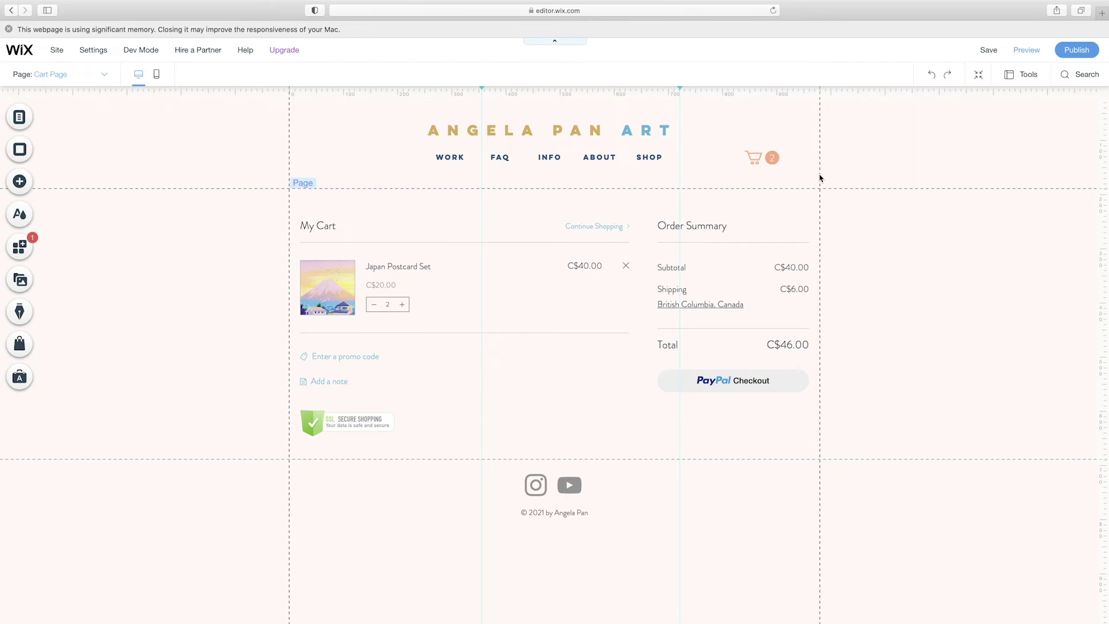
# Set the header cart icon to open the full Cart page instead of the mini cart
pyautogui.click(768, 160)
pyautogui.click(821, 126)
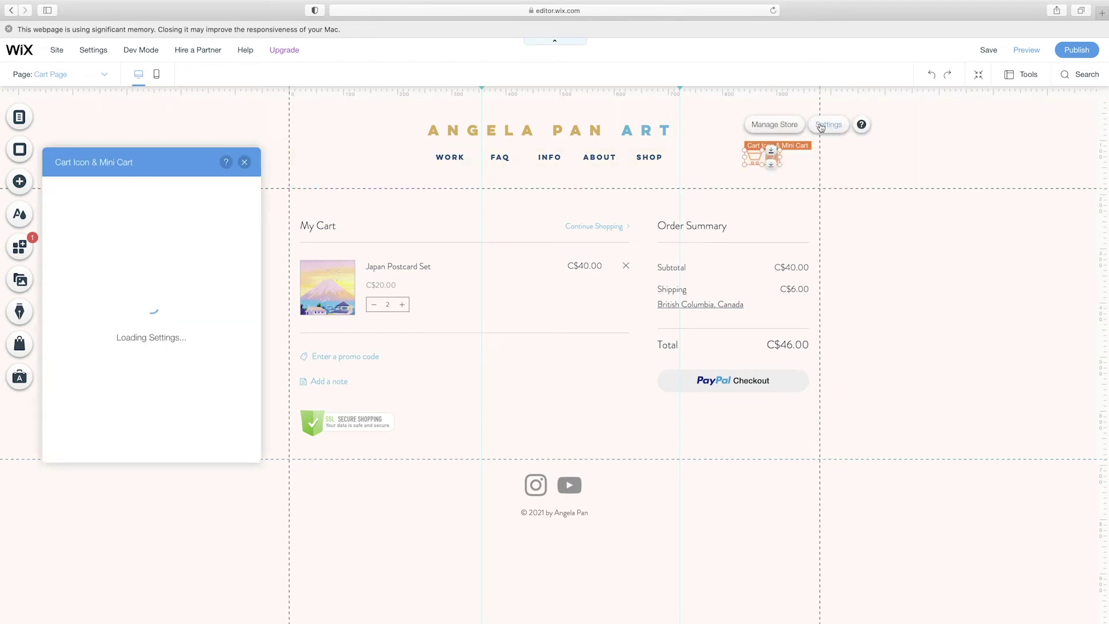
pyautogui.click(69, 233)
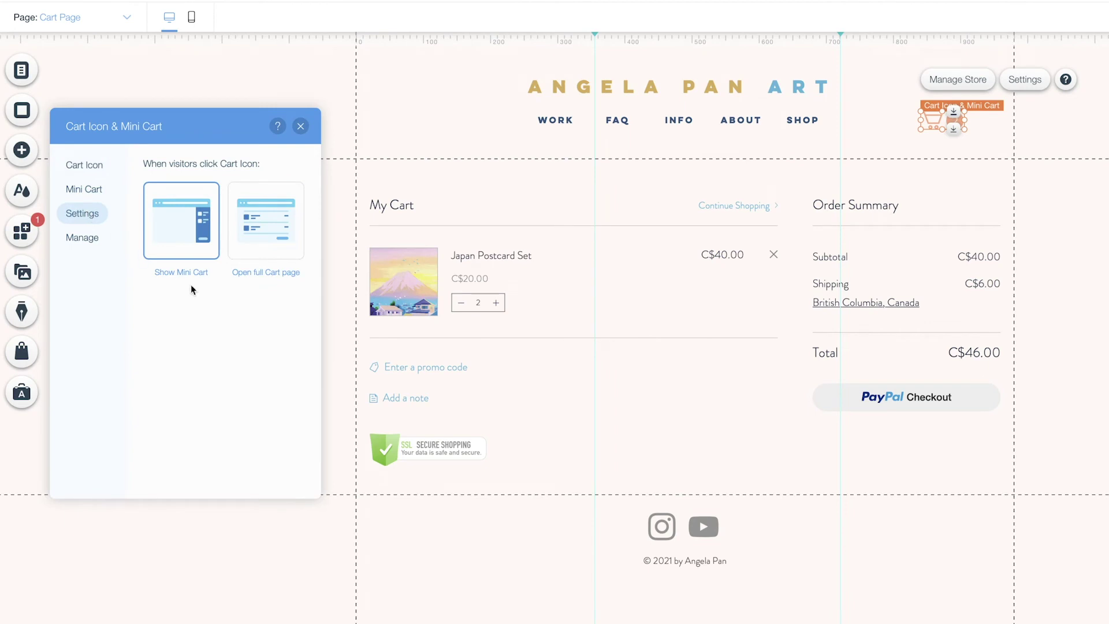
pyautogui.click(268, 234)
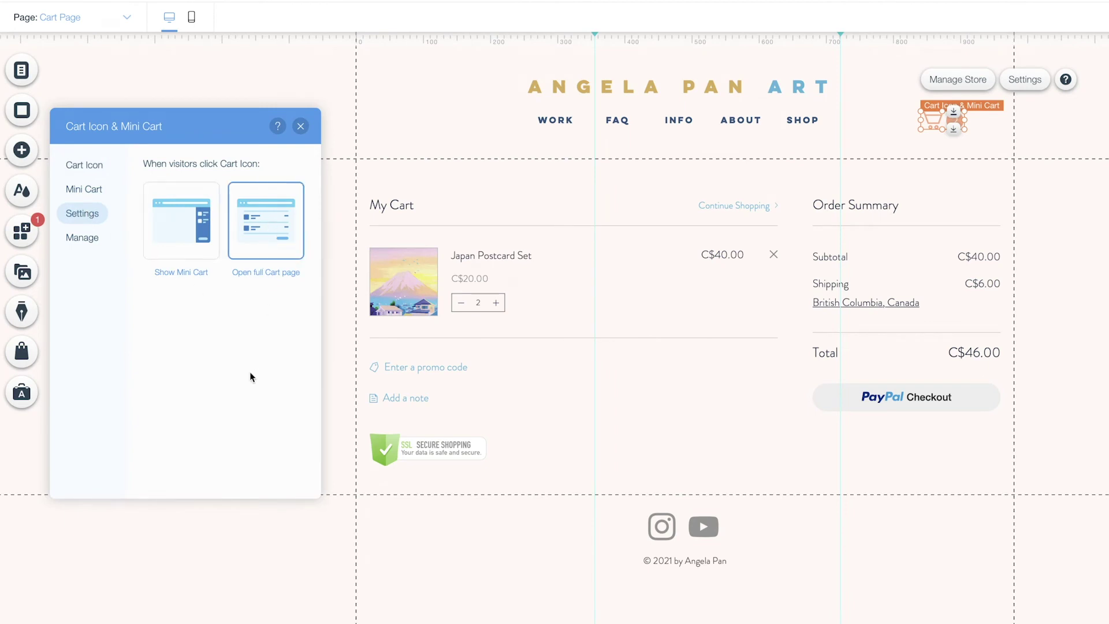
pyautogui.click(300, 128)
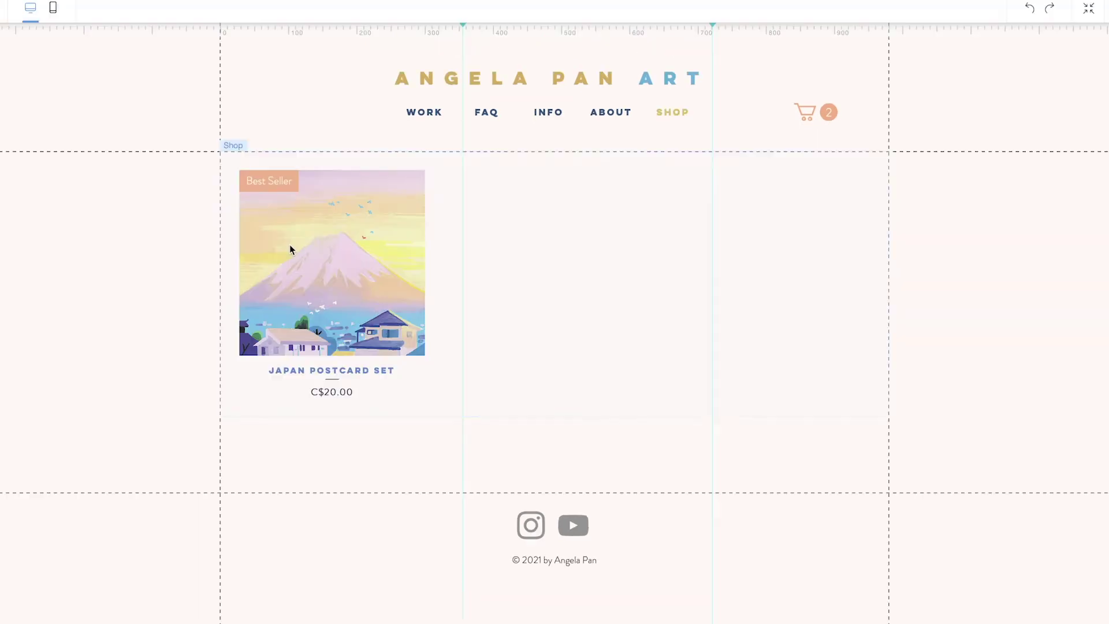
pyautogui.click(291, 245)
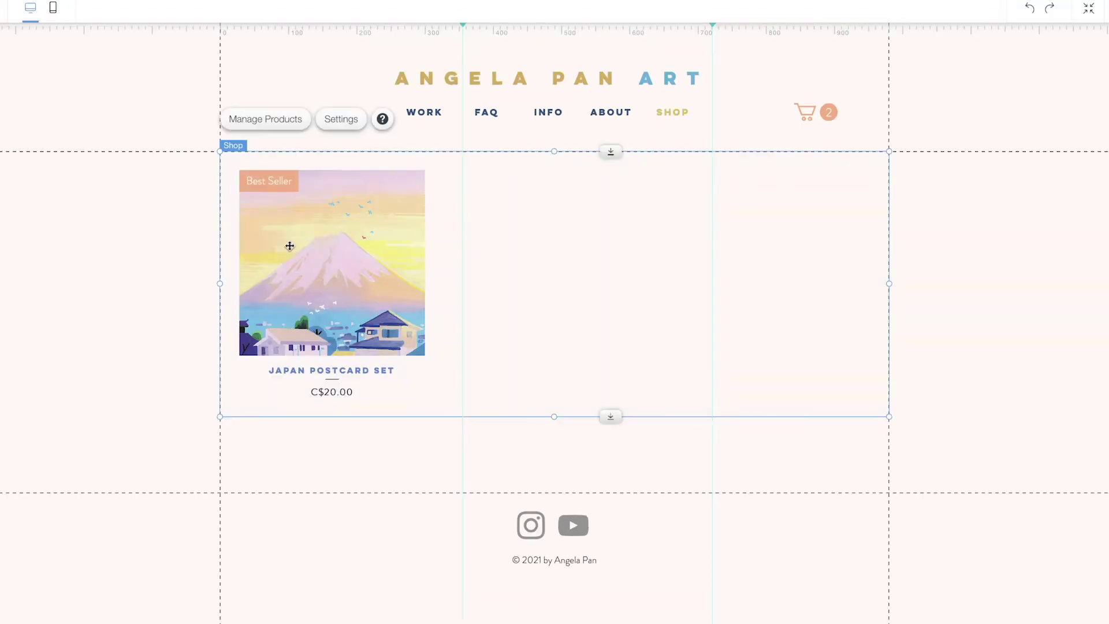
# Open the dashboard Products list and glance at the New Product type choices
pyautogui.click(269, 120)
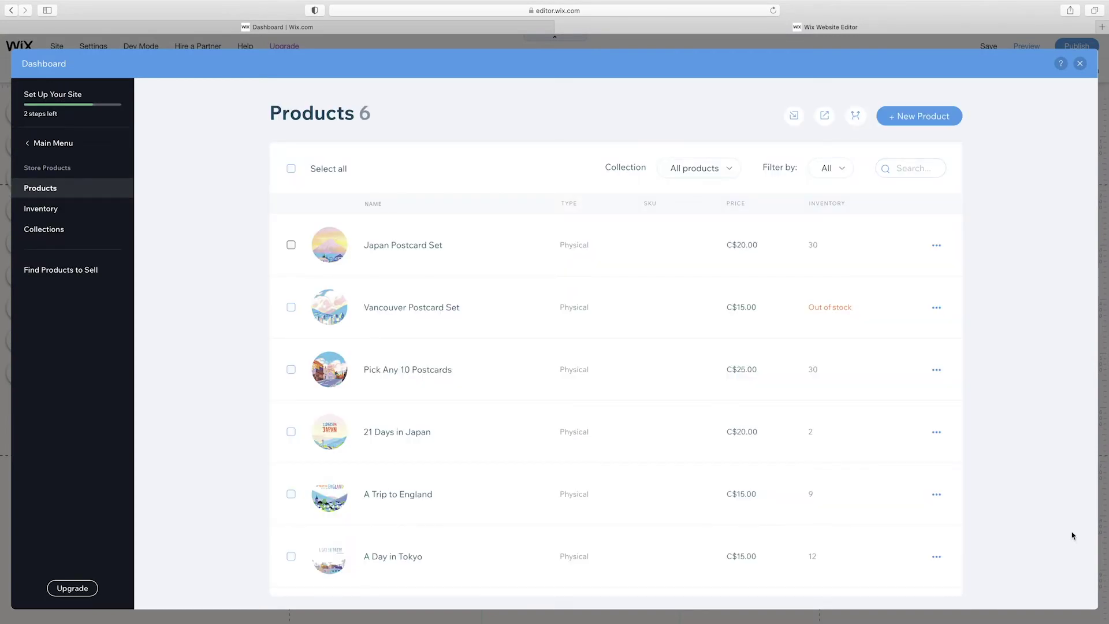
pyautogui.click(920, 117)
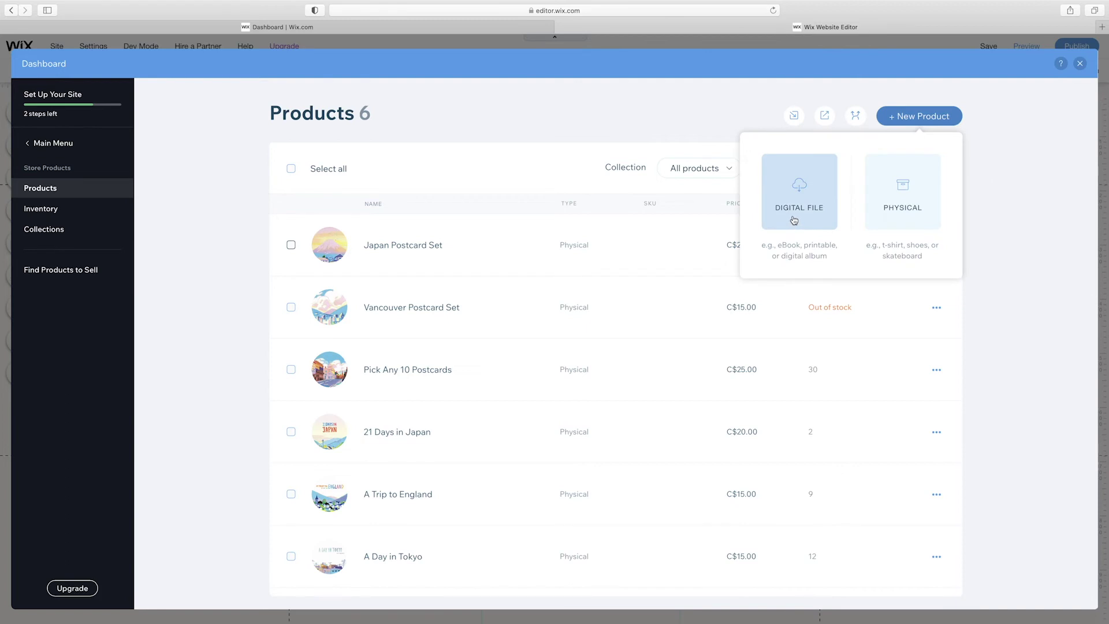
pyautogui.click(1023, 297)
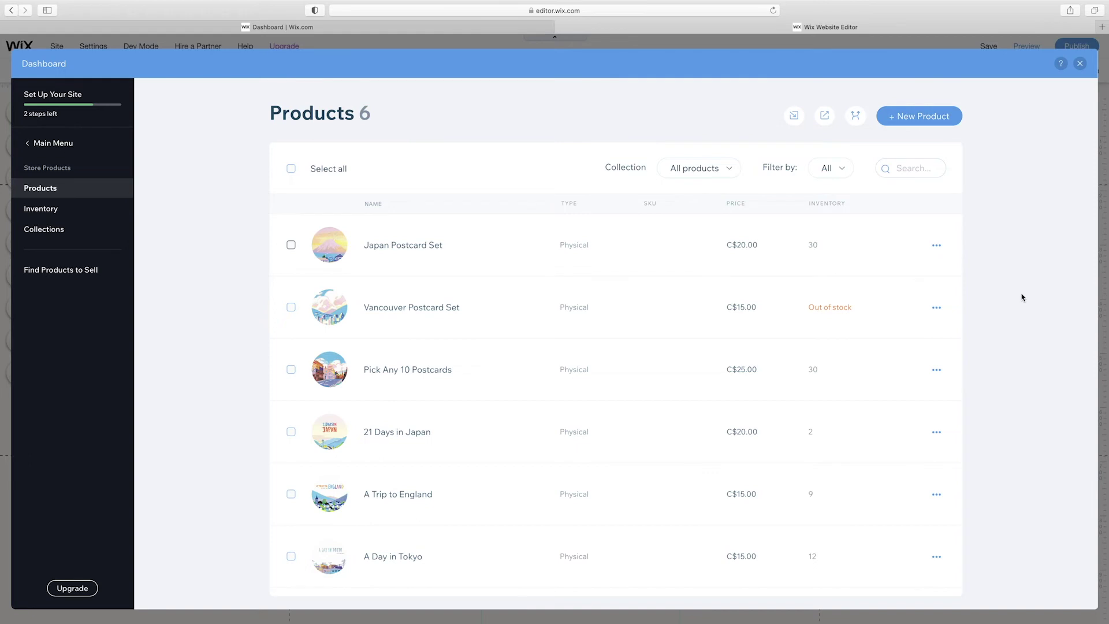
# Try showing only the Booklet collection in the shop gallery, then return to All Products
pyautogui.click(1080, 64)
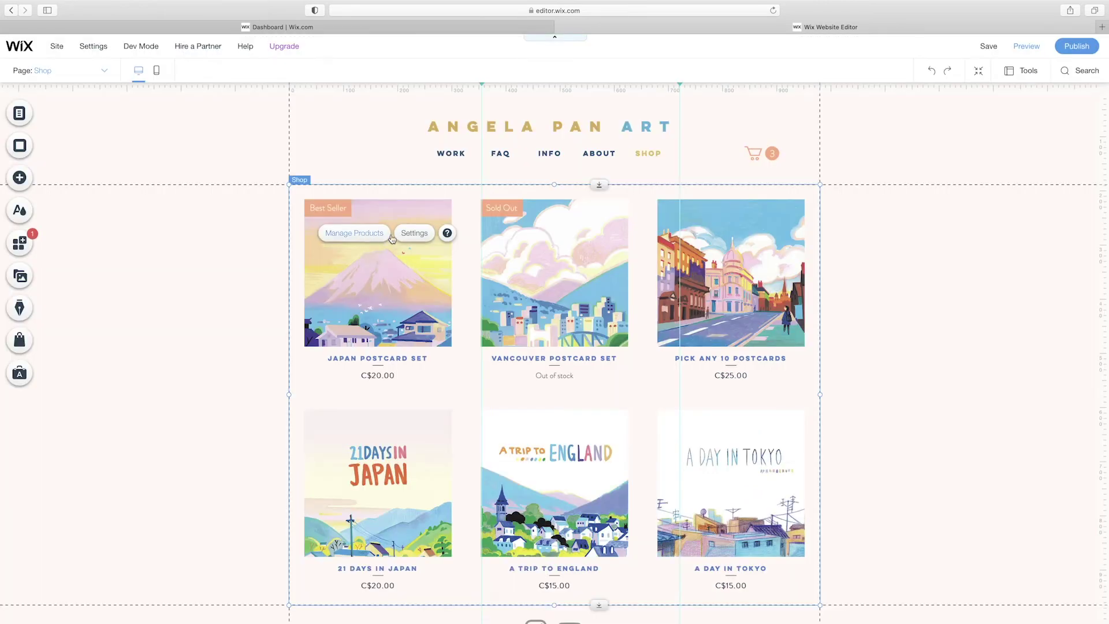
pyautogui.click(414, 232)
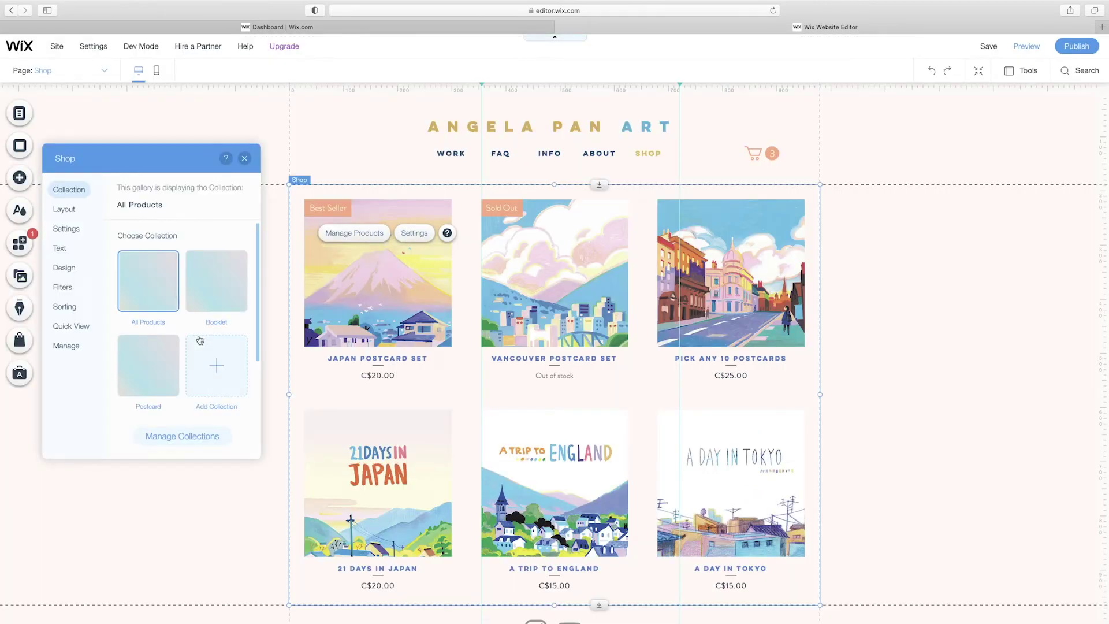
pyautogui.click(214, 288)
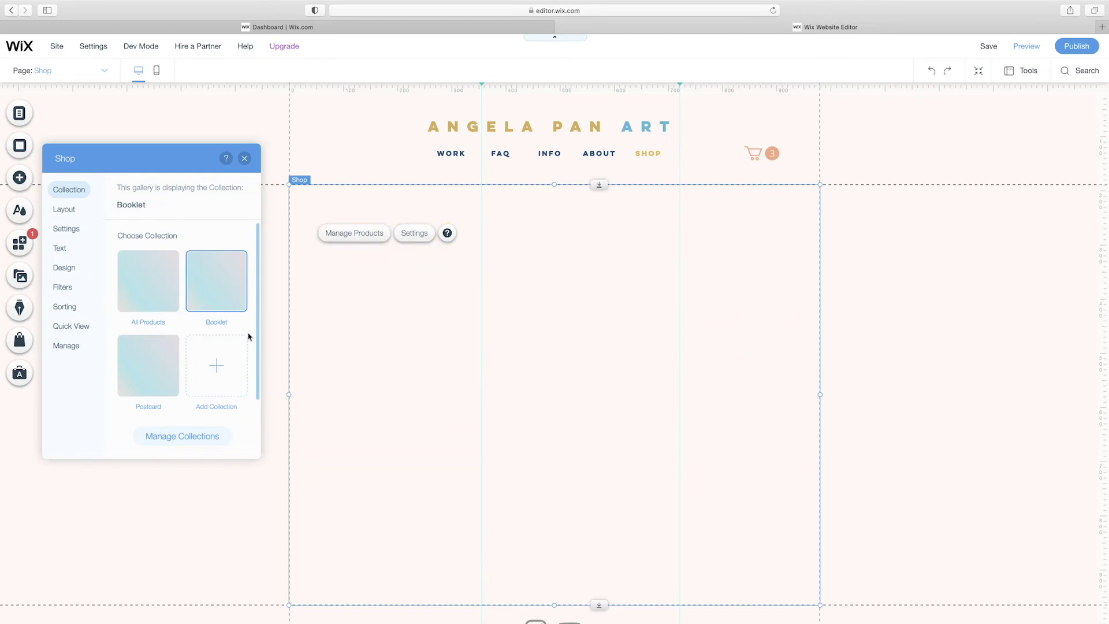
pyautogui.click(144, 285)
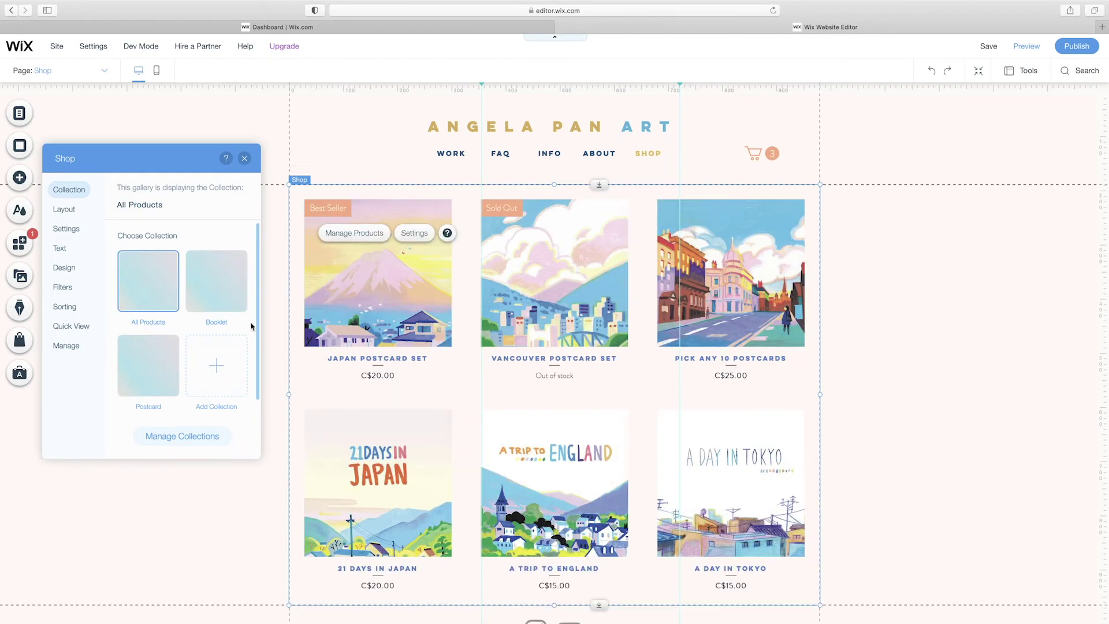
# Try a four-column product grid, then set it back to three columns
pyautogui.click(59, 213)
pyautogui.scroll(-5, 236, 347)
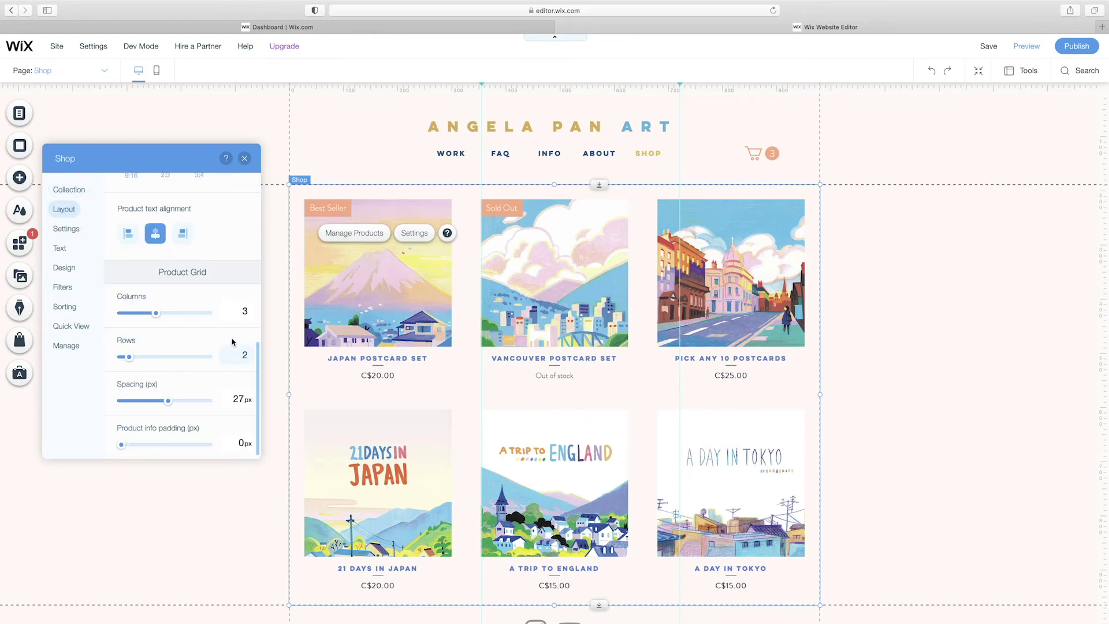
pyautogui.moveTo(156, 313); pyautogui.dragTo(174, 314)
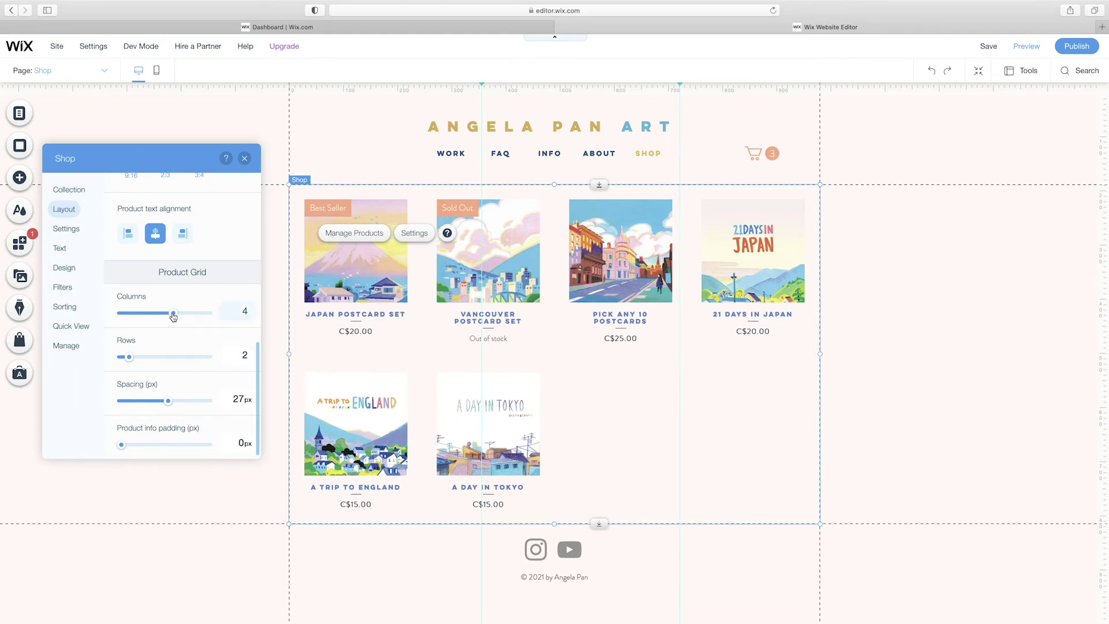
pyautogui.moveTo(173, 313); pyautogui.dragTo(164, 312)
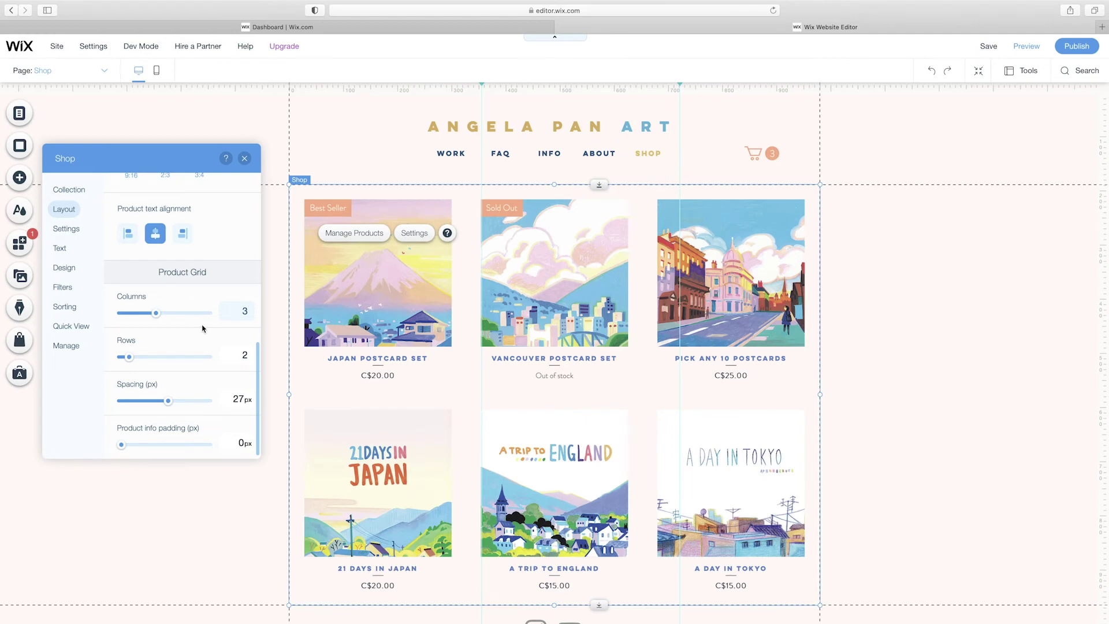
# Toggle Add to Cart buttons on then off, leaving them hidden, and preview the shop
pyautogui.click(67, 228)
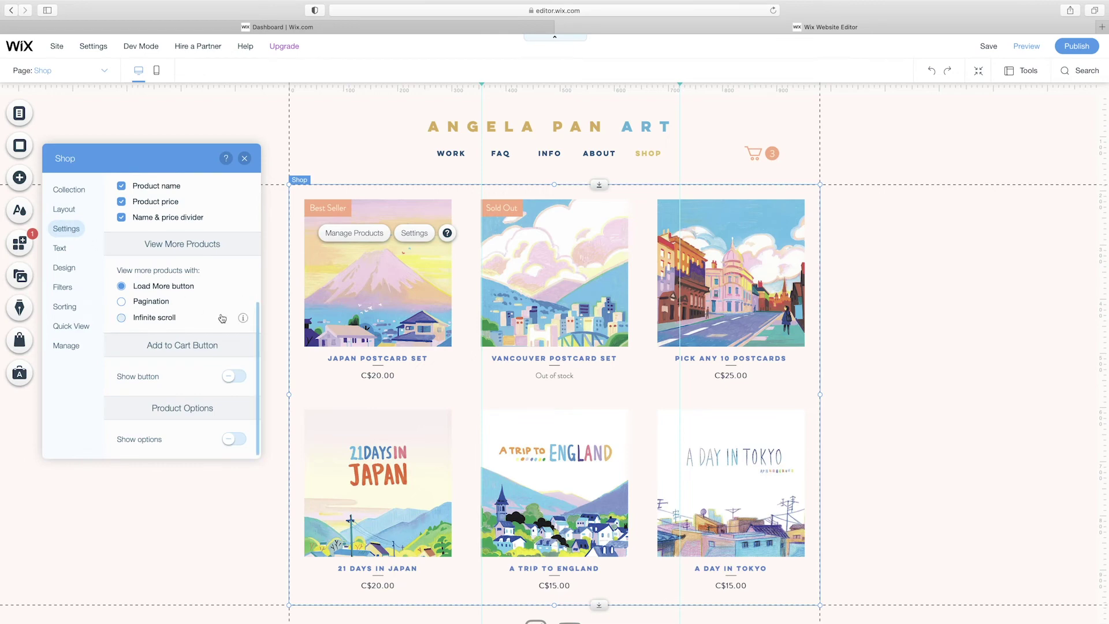
pyautogui.click(232, 377)
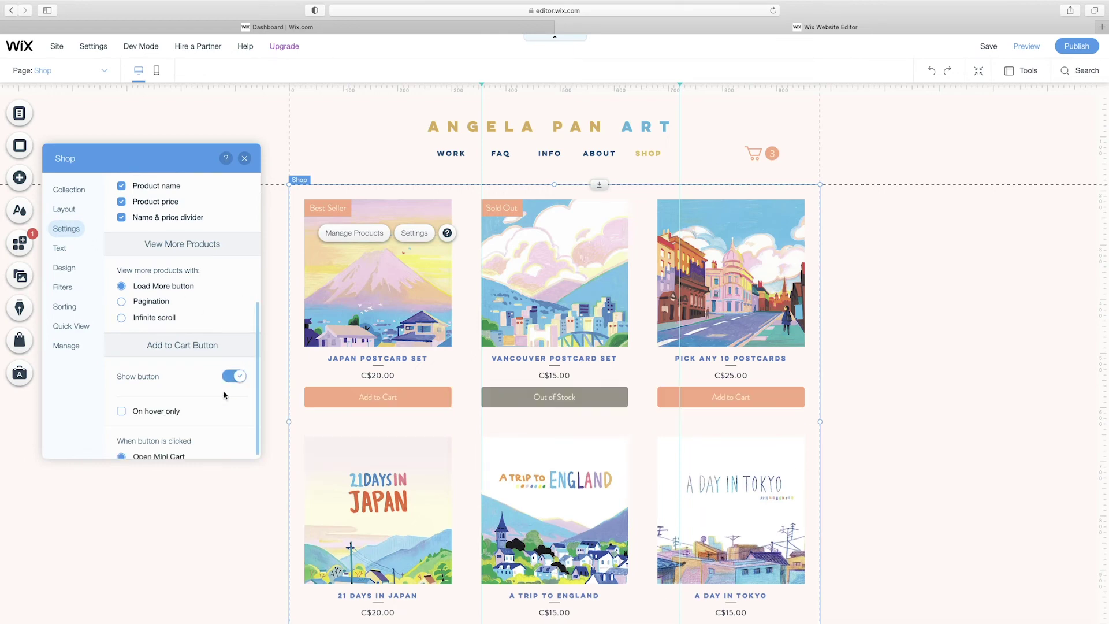
pyautogui.scroll(-2, 225, 396)
pyautogui.click(242, 334)
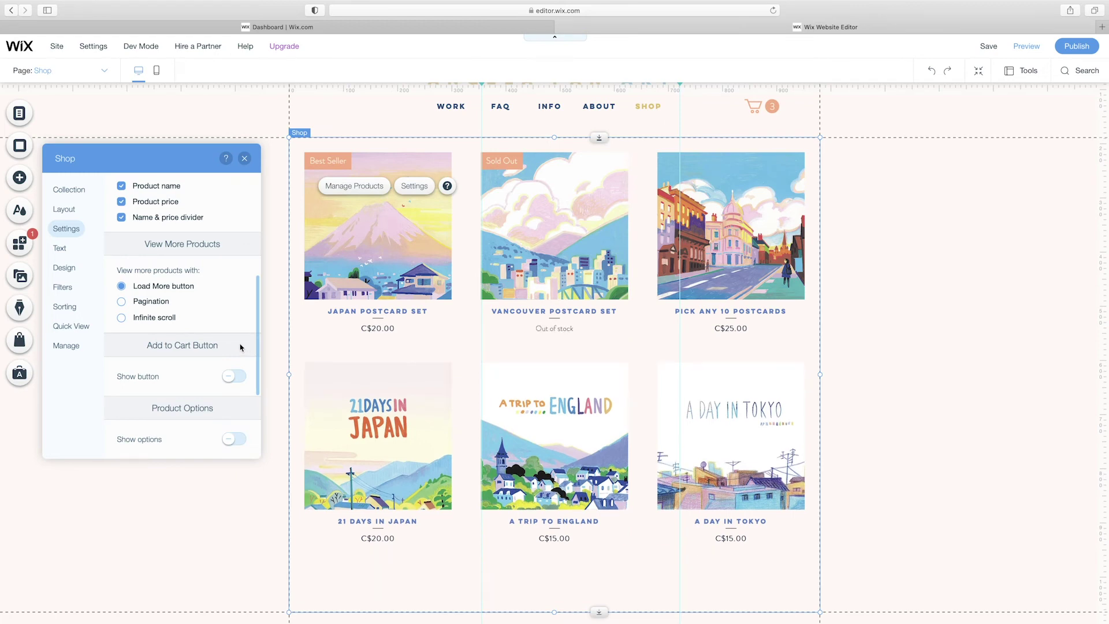
pyautogui.click(244, 158)
pyautogui.click(1027, 45)
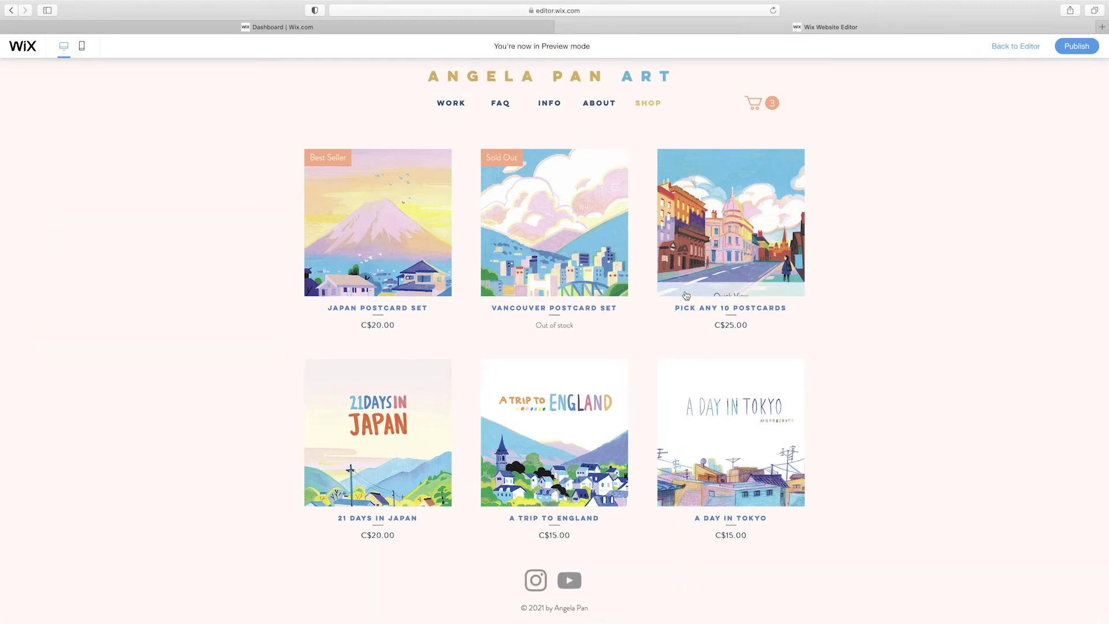
# Open the Vancouver Postcard Set, browse its pictures from sixth to second, and return to the editor
pyautogui.click(558, 253)
pyautogui.click(486, 533)
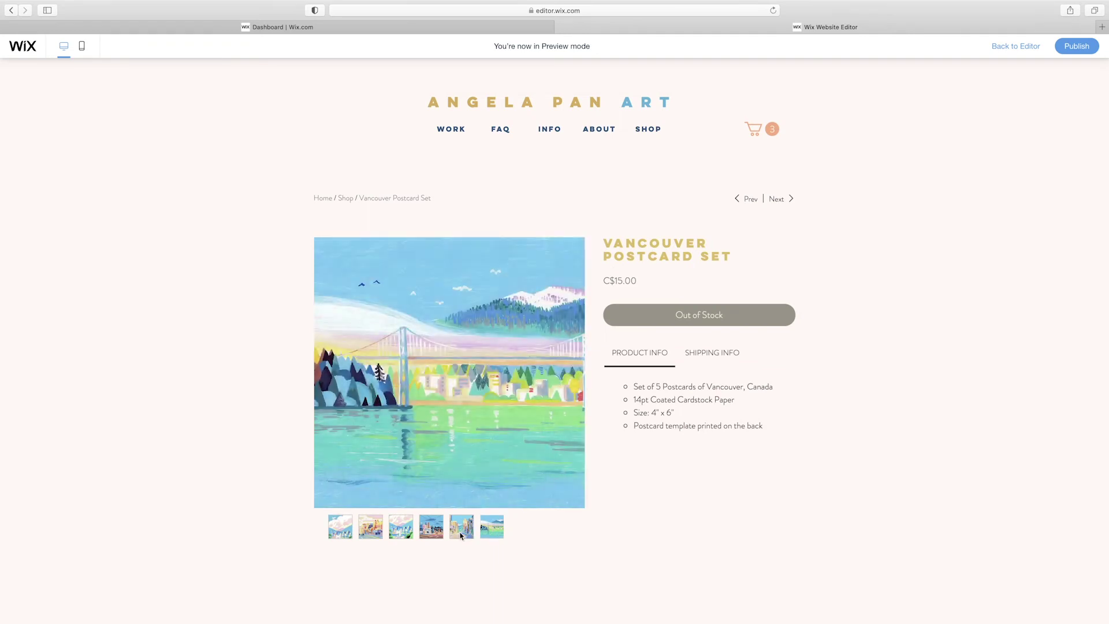
pyautogui.click(462, 535)
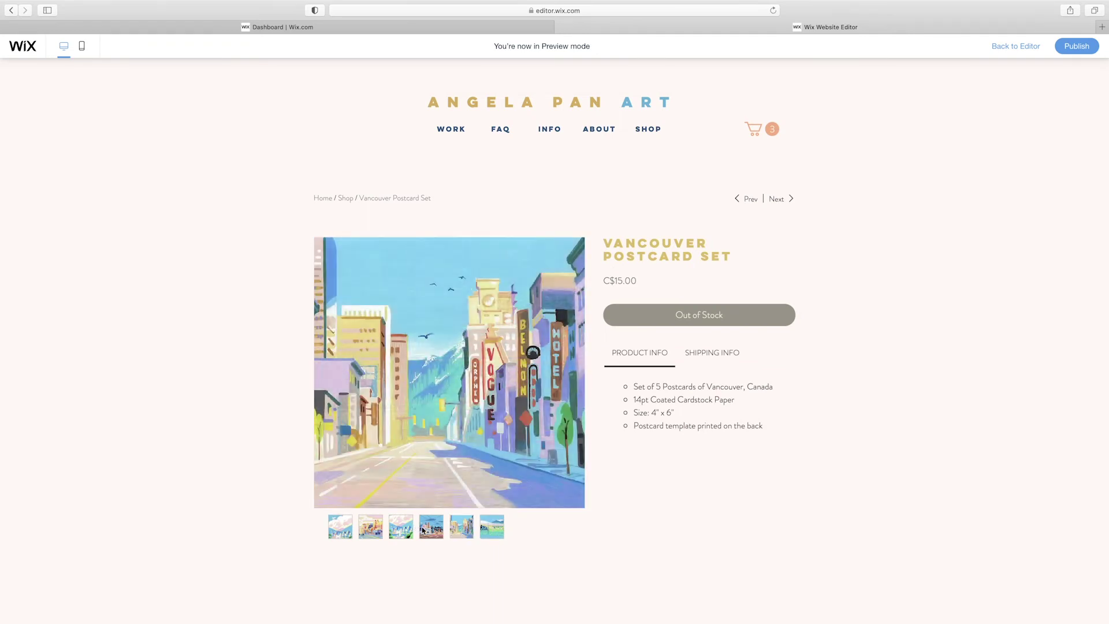
pyautogui.click(430, 530)
pyautogui.click(403, 532)
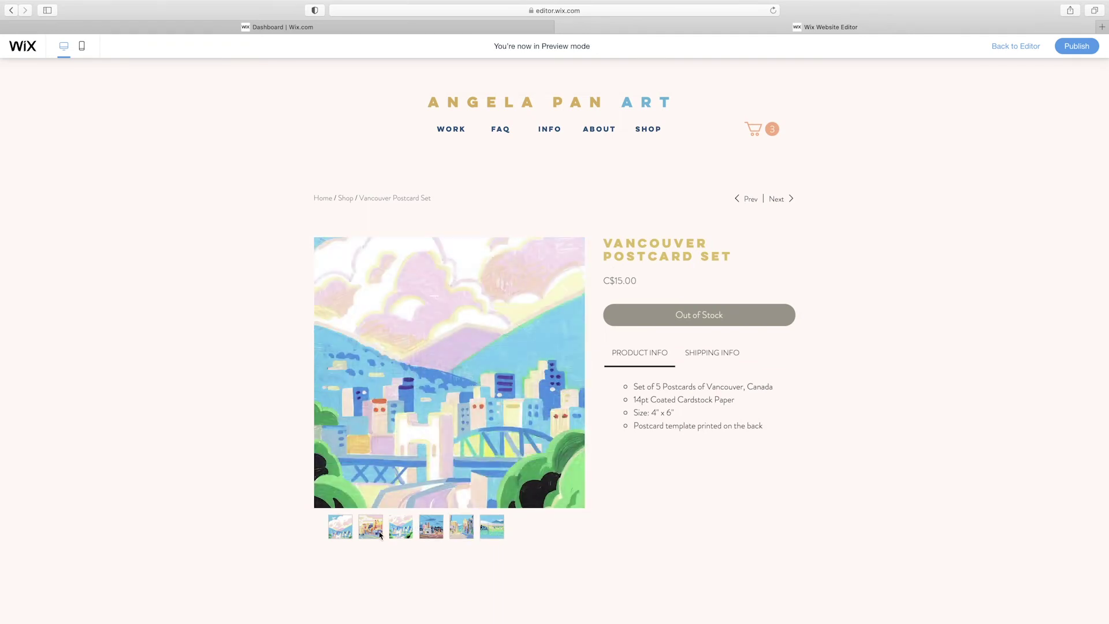
pyautogui.click(383, 536)
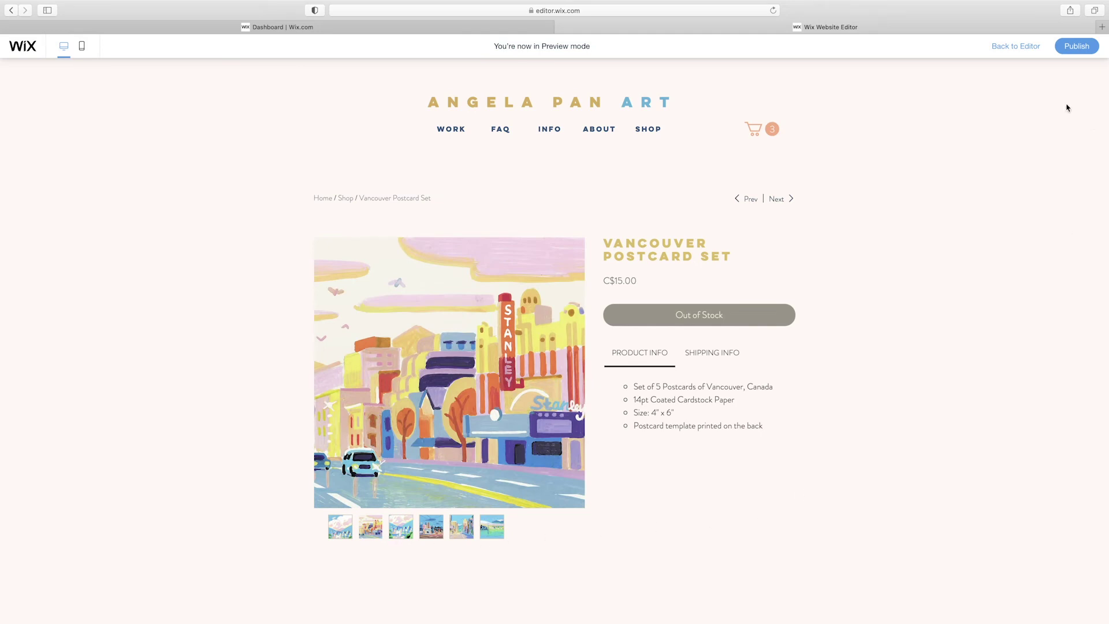
pyautogui.click(1018, 47)
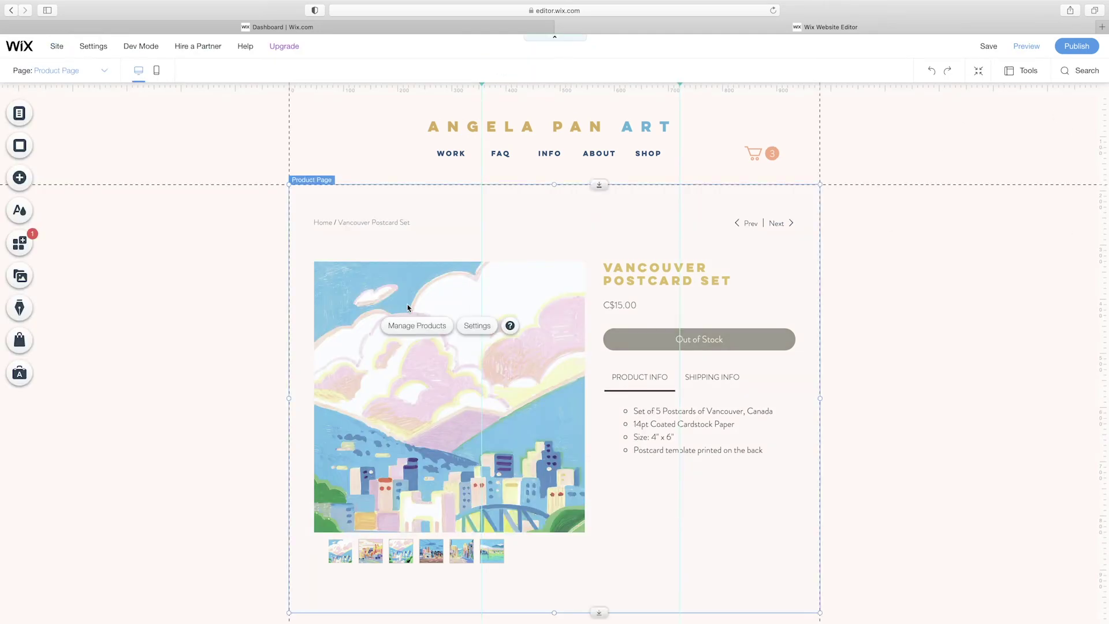
# Set the product page's image resizing to Fit so pictures are no longer cropped
pyautogui.click(478, 325)
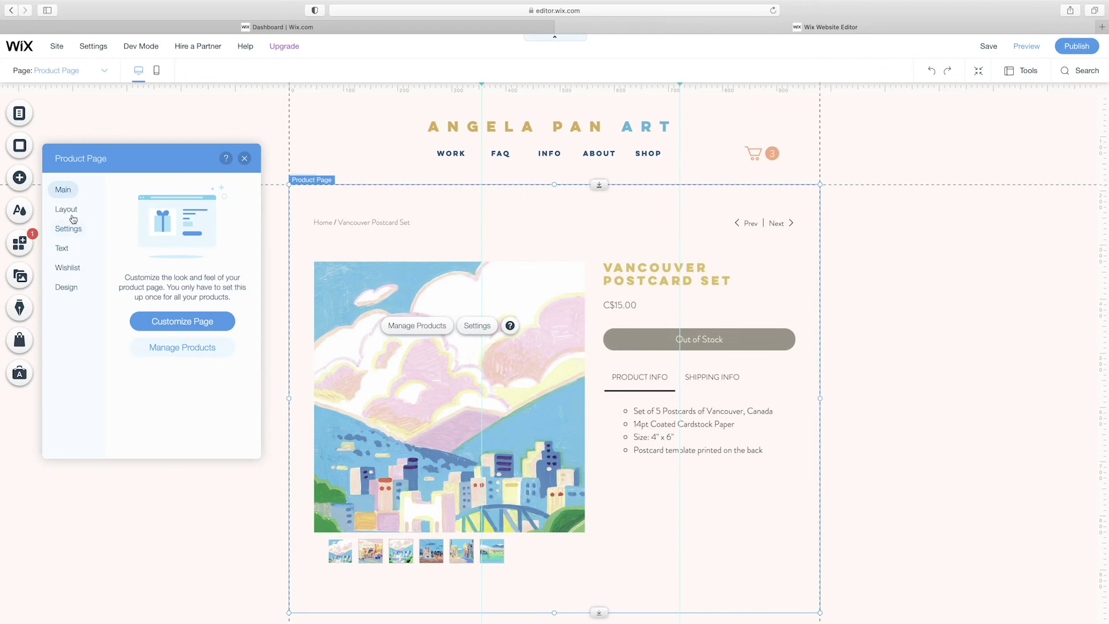
pyautogui.click(66, 210)
pyautogui.scroll(-5, 258, 347)
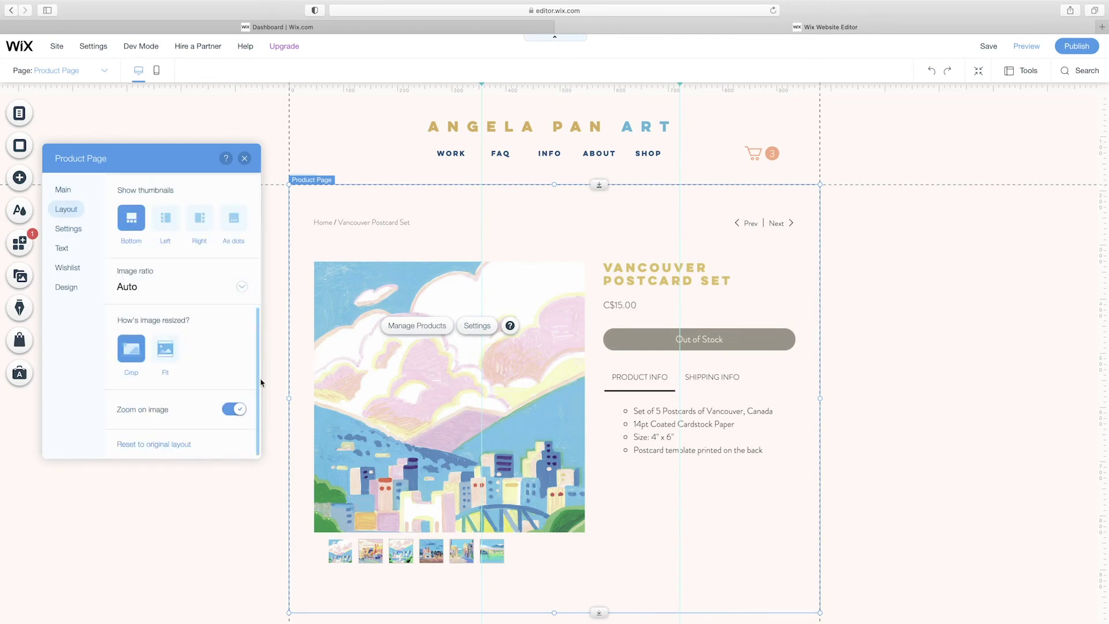
pyautogui.click(166, 351)
pyautogui.click(245, 159)
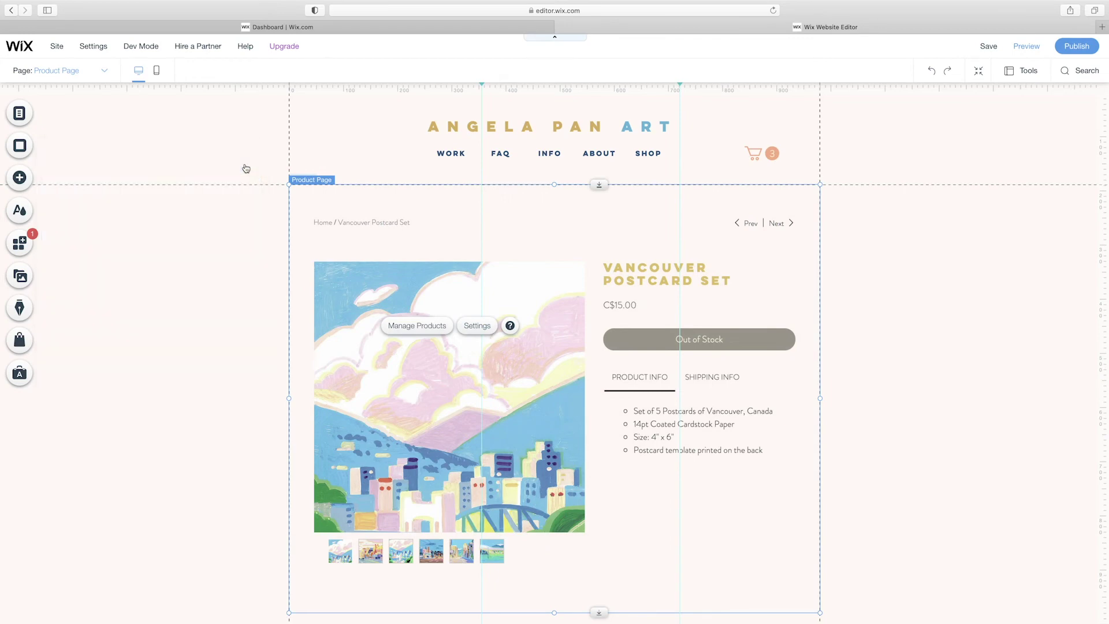
# Preview the Vancouver Postcard Set, checking its sixth through third pictures, then return to the shop page
pyautogui.press('super+shift+p')
pyautogui.click(485, 533)
pyautogui.click(464, 533)
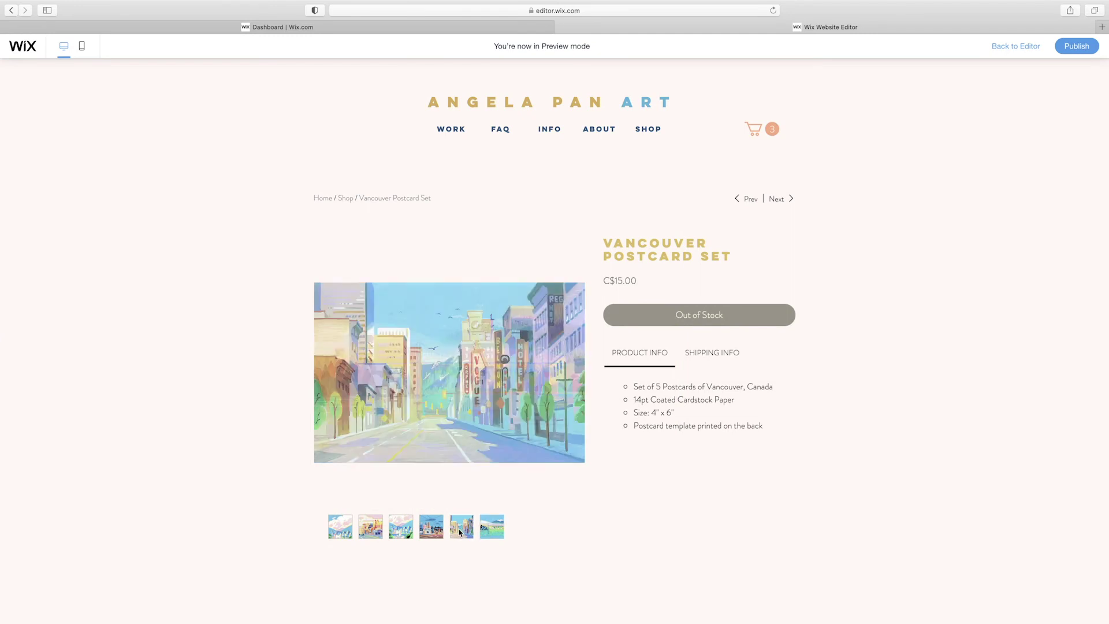
pyautogui.click(433, 532)
pyautogui.click(406, 532)
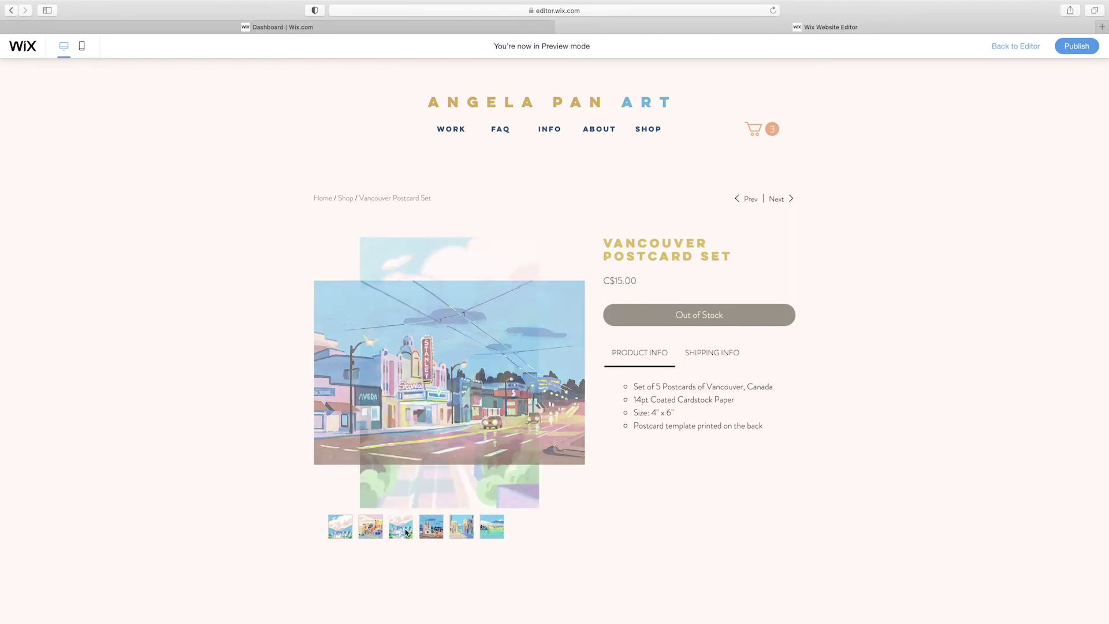
pyautogui.click(655, 133)
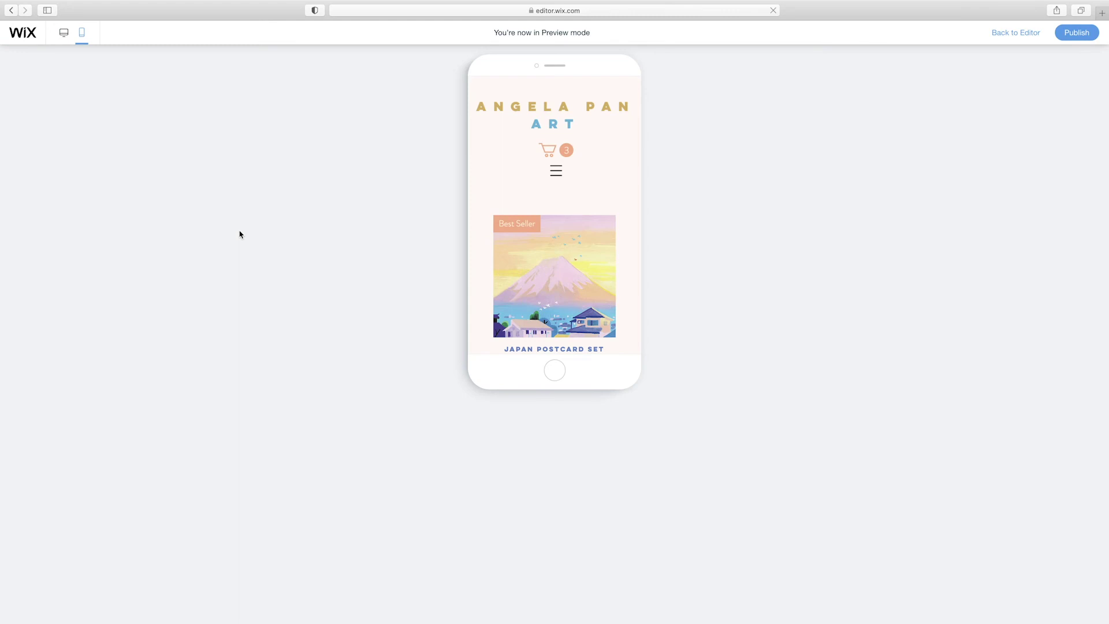
# Scroll the mobile Japan Postcard Set preview through its product and shipping info, jump back to top, then exit preview
pyautogui.scroll(-5, 636, 261)
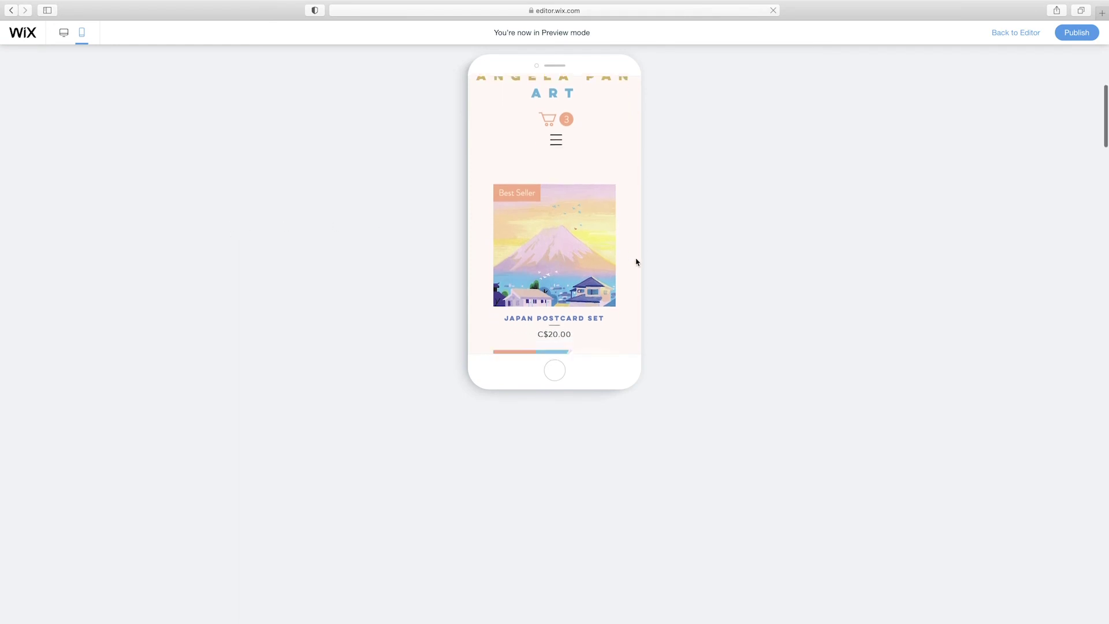
pyautogui.scroll(-10, 636, 262)
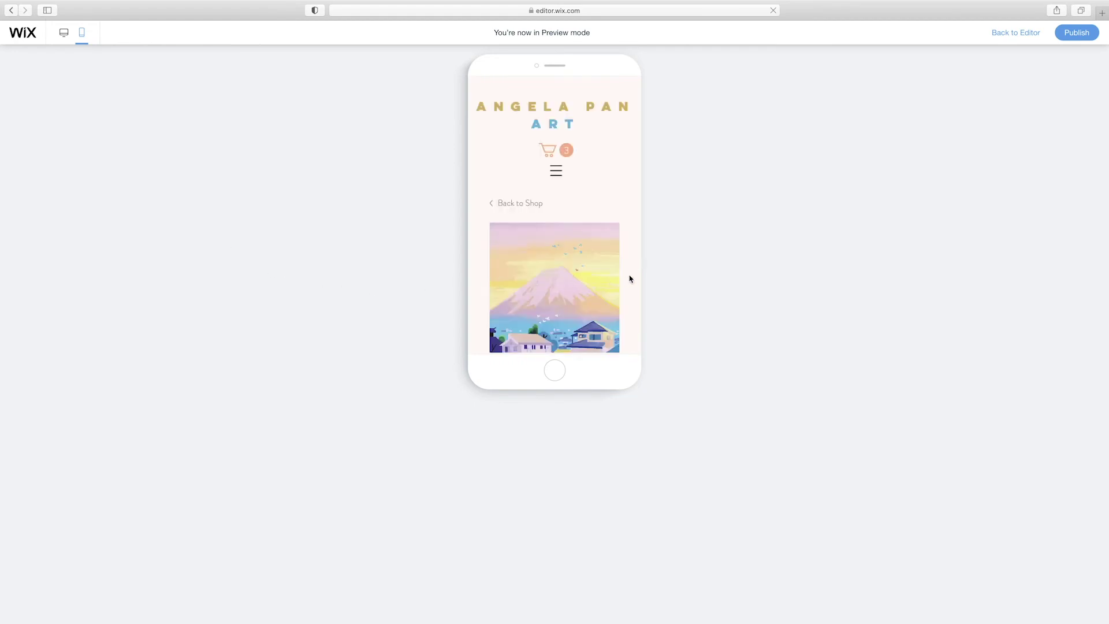
pyautogui.scroll(-5, 630, 280)
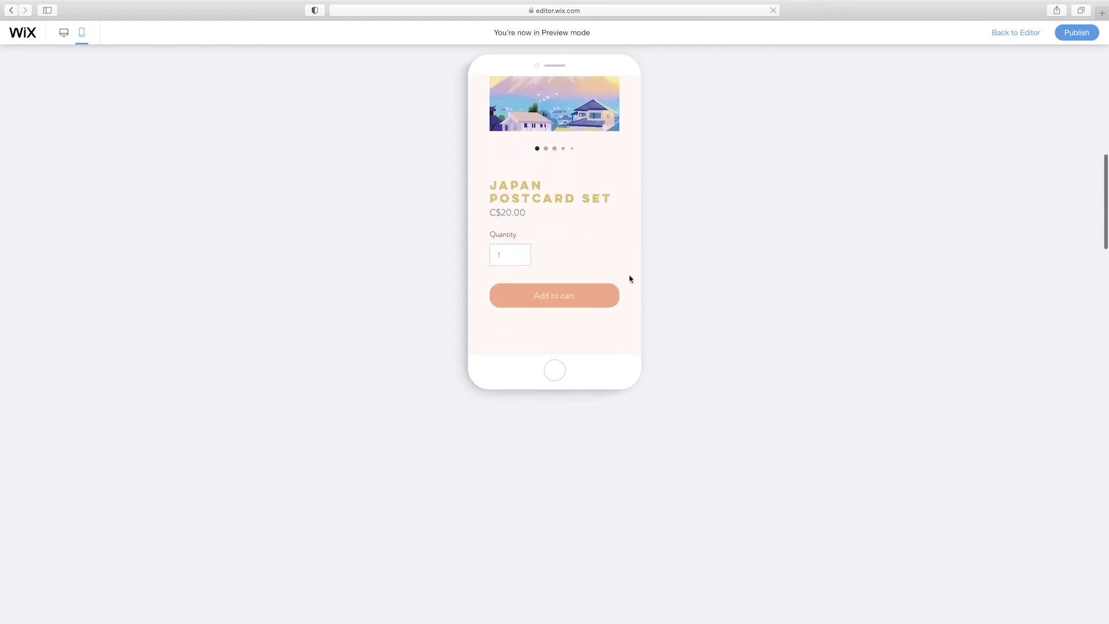
pyautogui.scroll(-5, 629, 279)
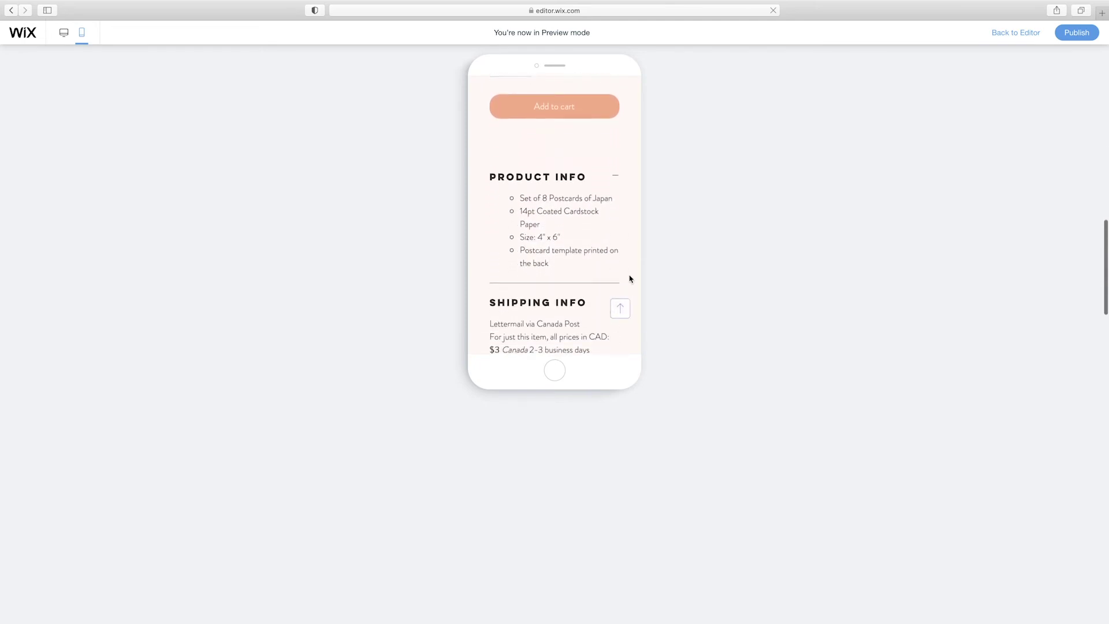
pyautogui.scroll(-3, 630, 279)
pyautogui.click(620, 308)
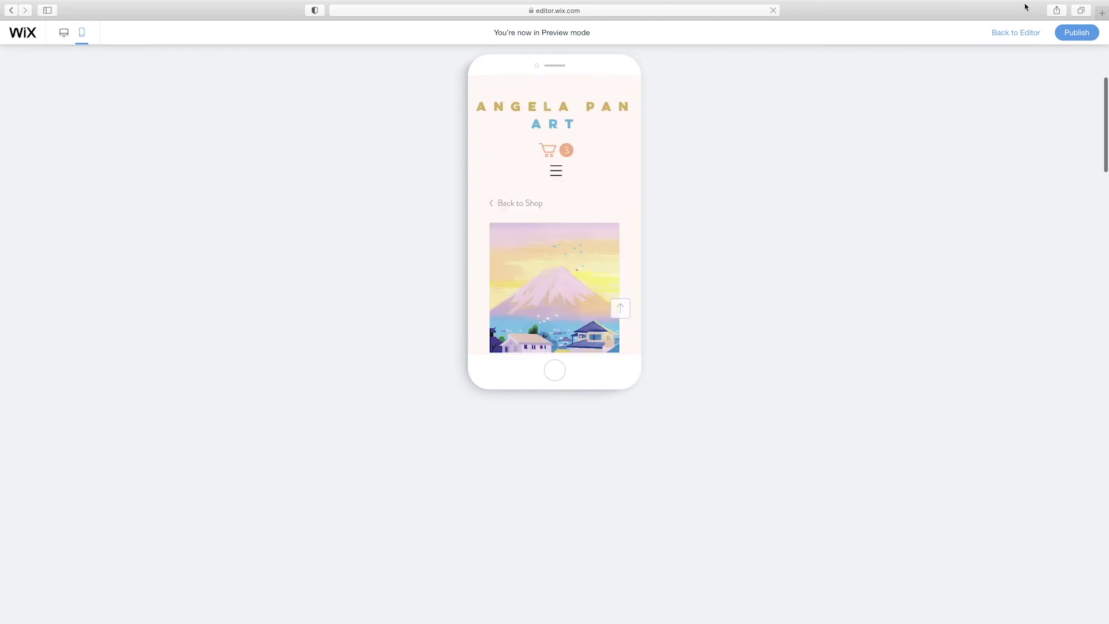
pyautogui.click(1015, 33)
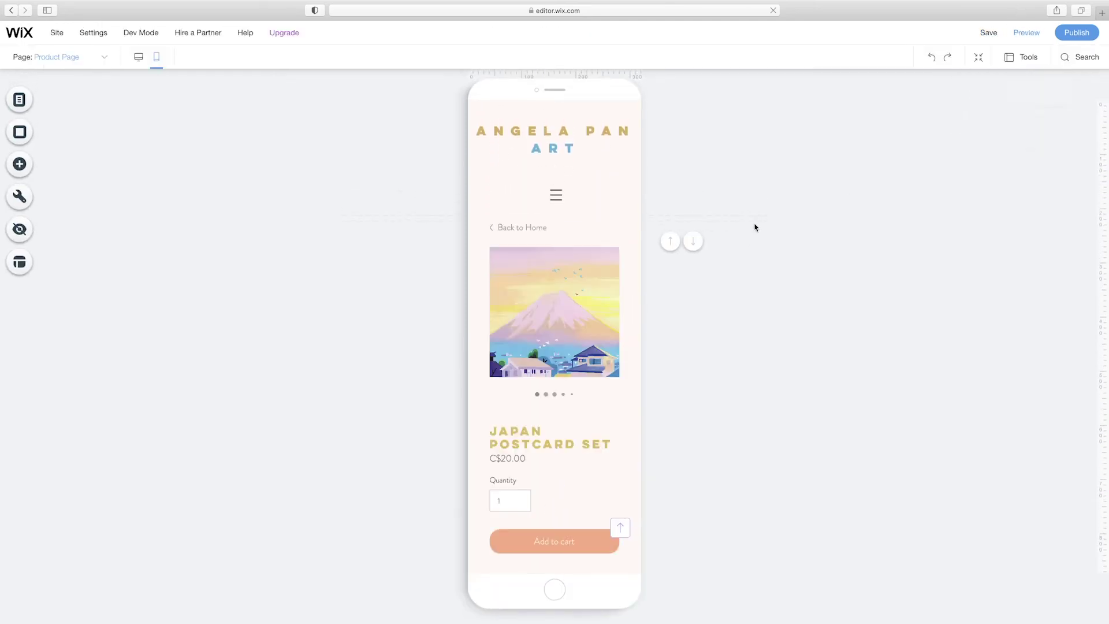
# Centre-align the product name, price and quantity in the Product Page's Product Details design, then view mobile
pyautogui.click(554, 290)
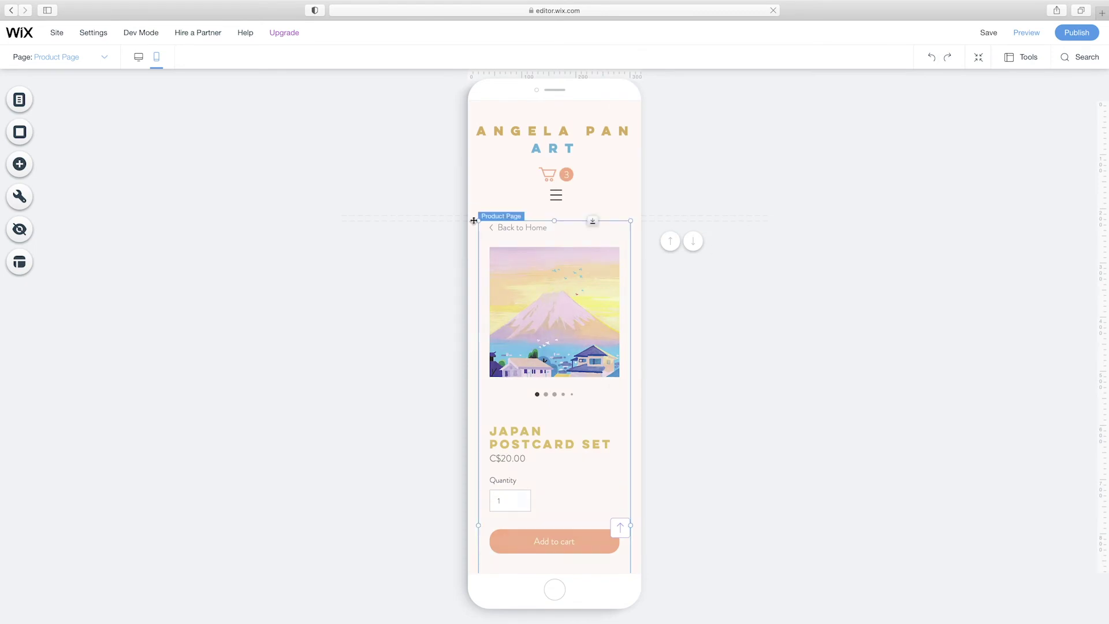
pyautogui.click(140, 58)
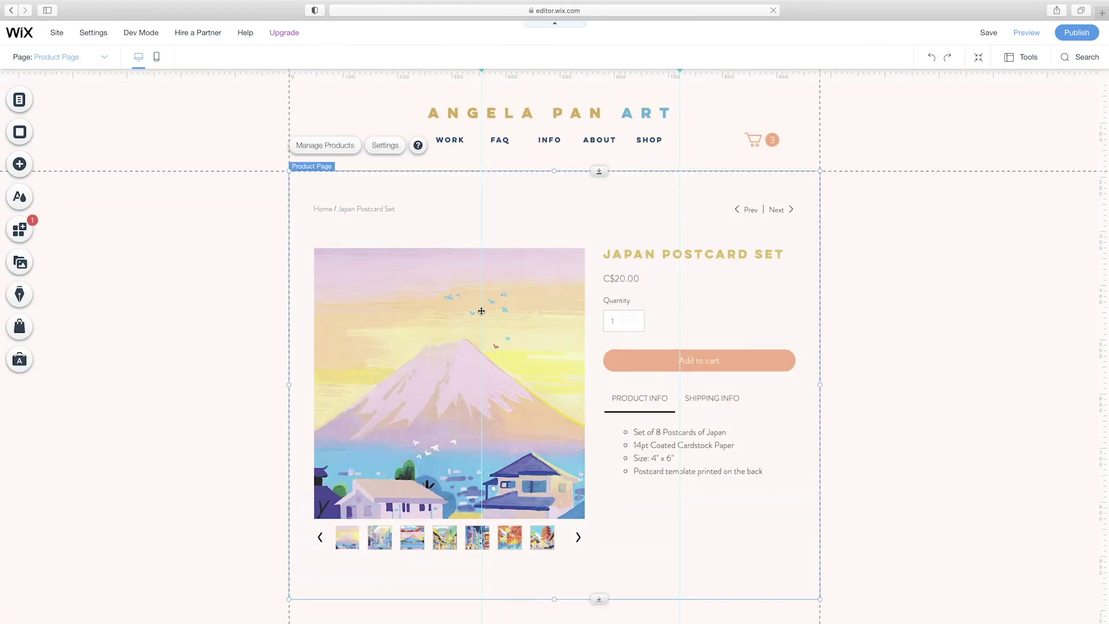
pyautogui.click(384, 145)
pyautogui.click(62, 274)
pyautogui.click(202, 211)
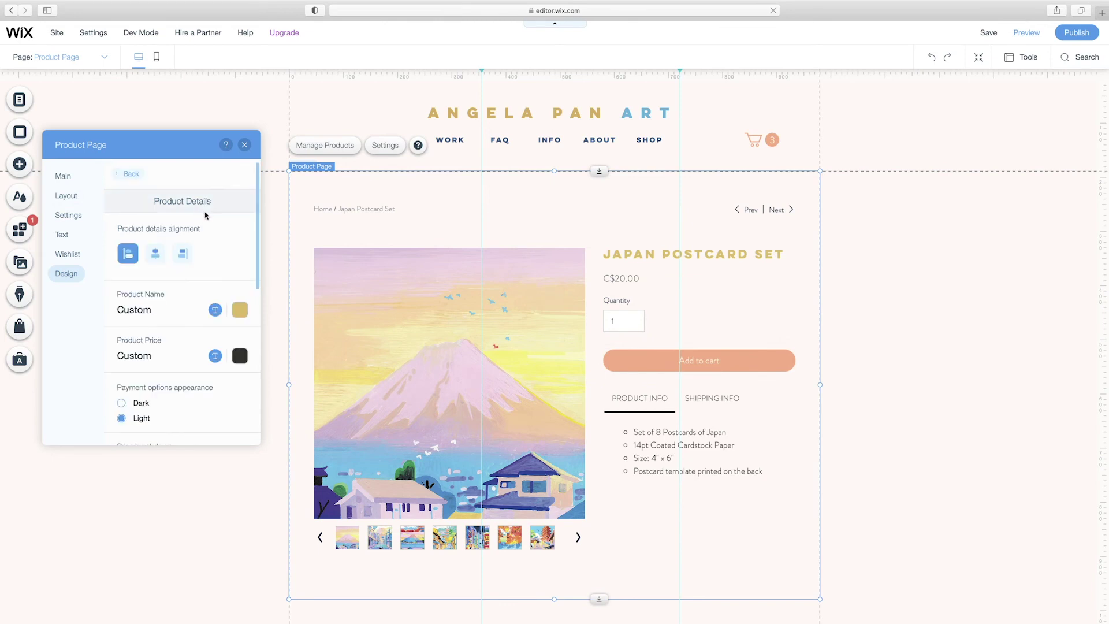
pyautogui.click(155, 253)
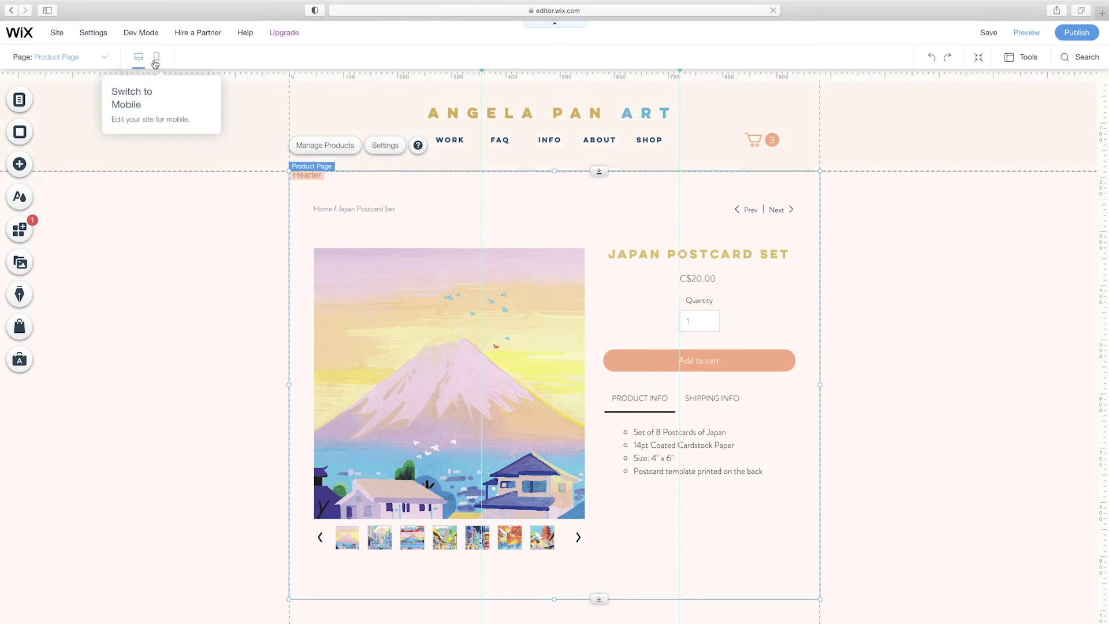
pyautogui.click(155, 59)
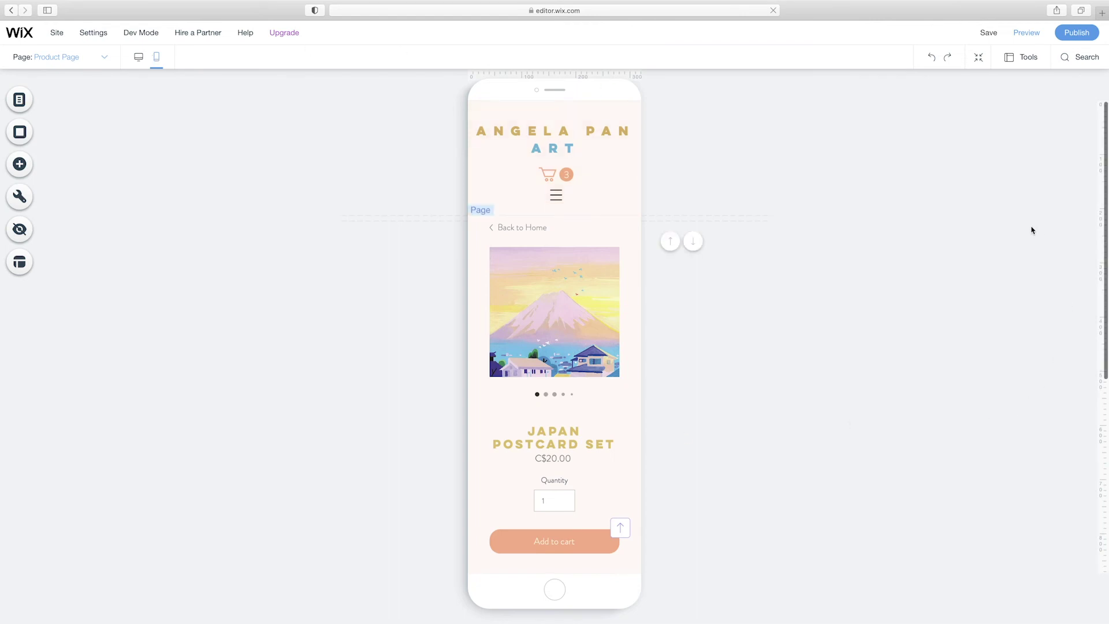
# Save the site, return to the desktop layout, and publish it live to angelapanart.com
pyautogui.click(987, 33)
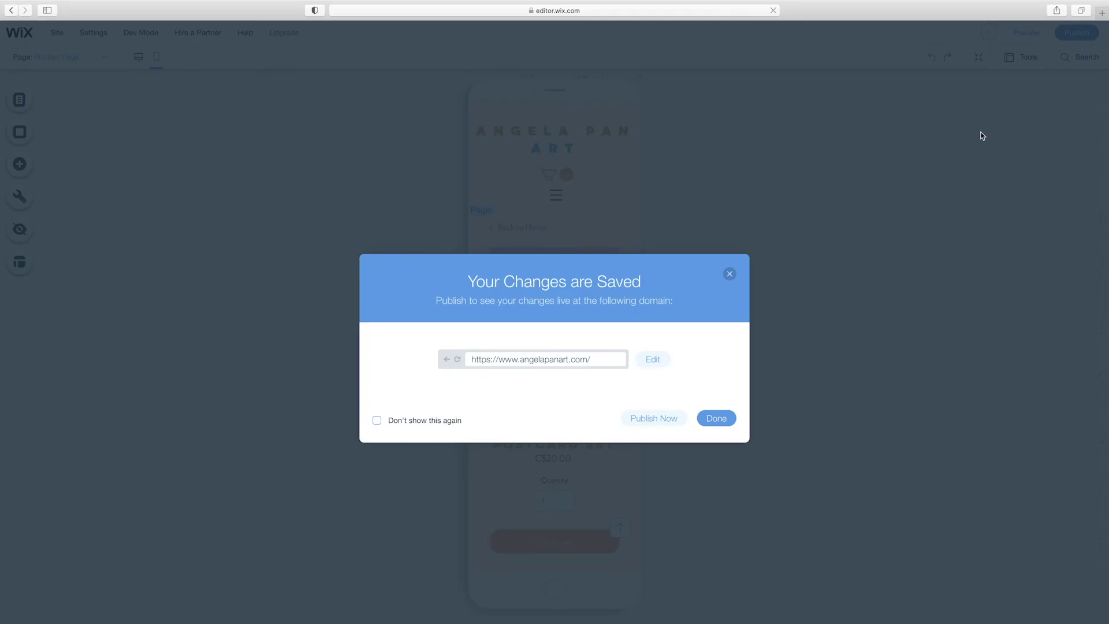
pyautogui.click(717, 420)
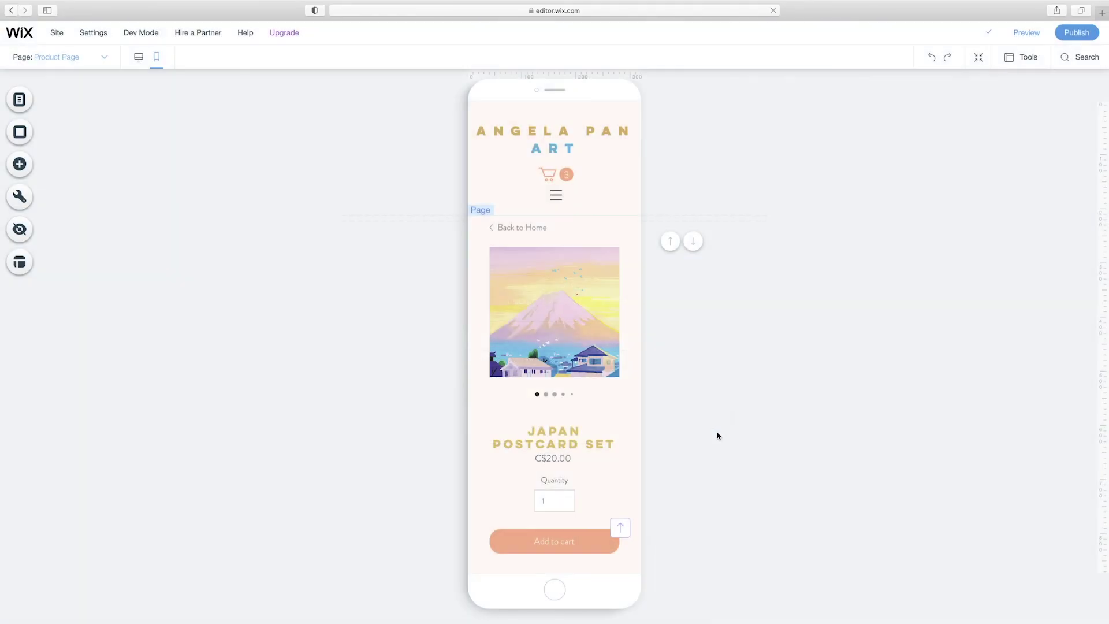
pyautogui.click(138, 57)
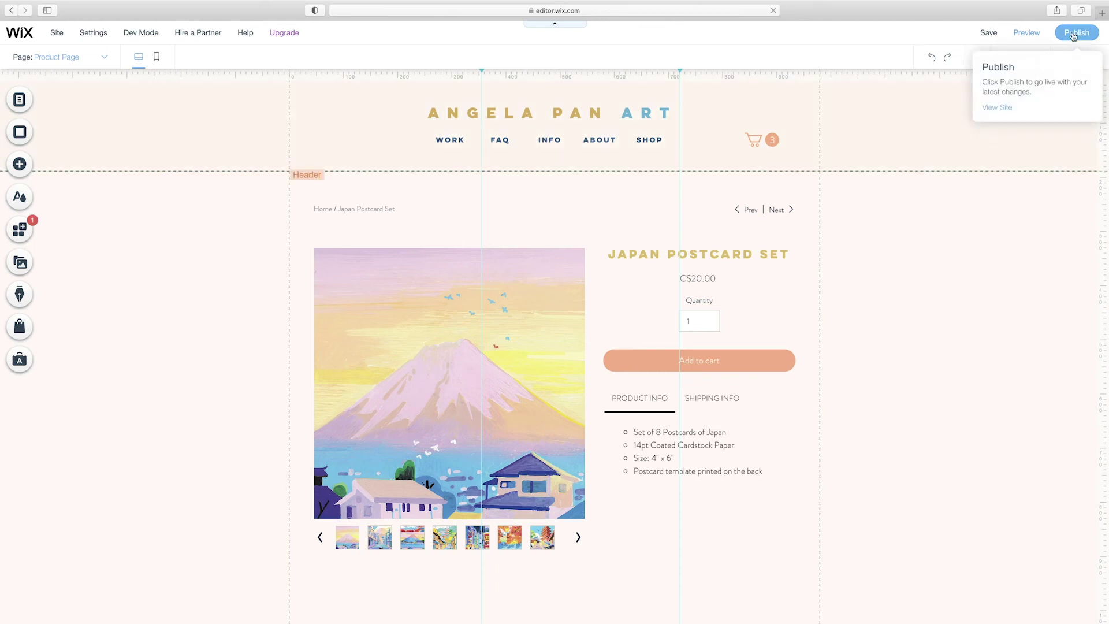
pyautogui.click(1073, 35)
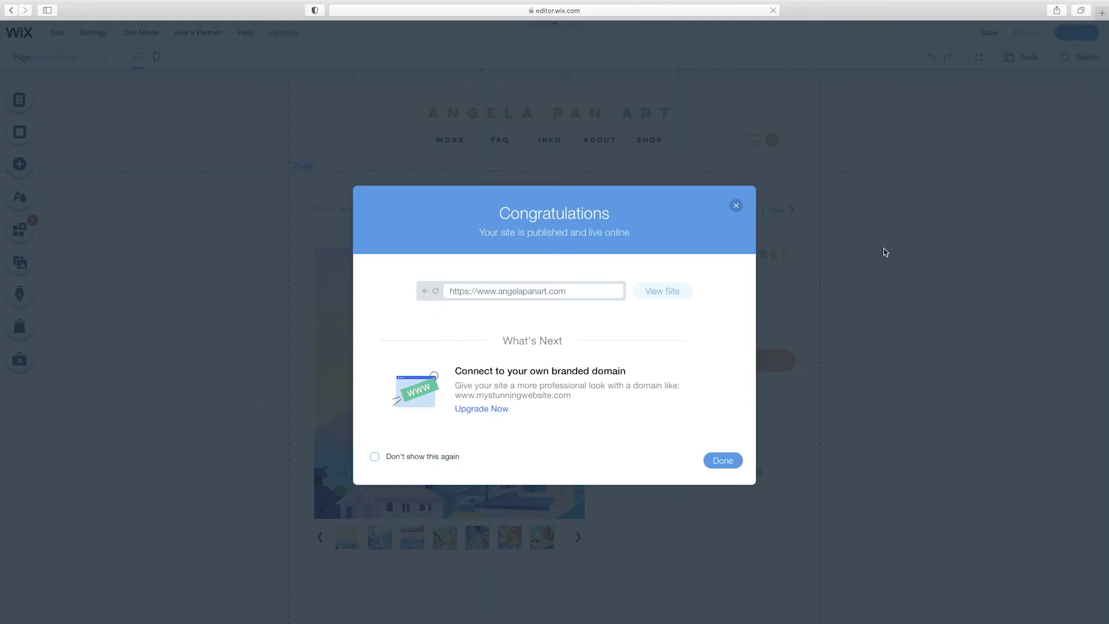
pyautogui.click(727, 463)
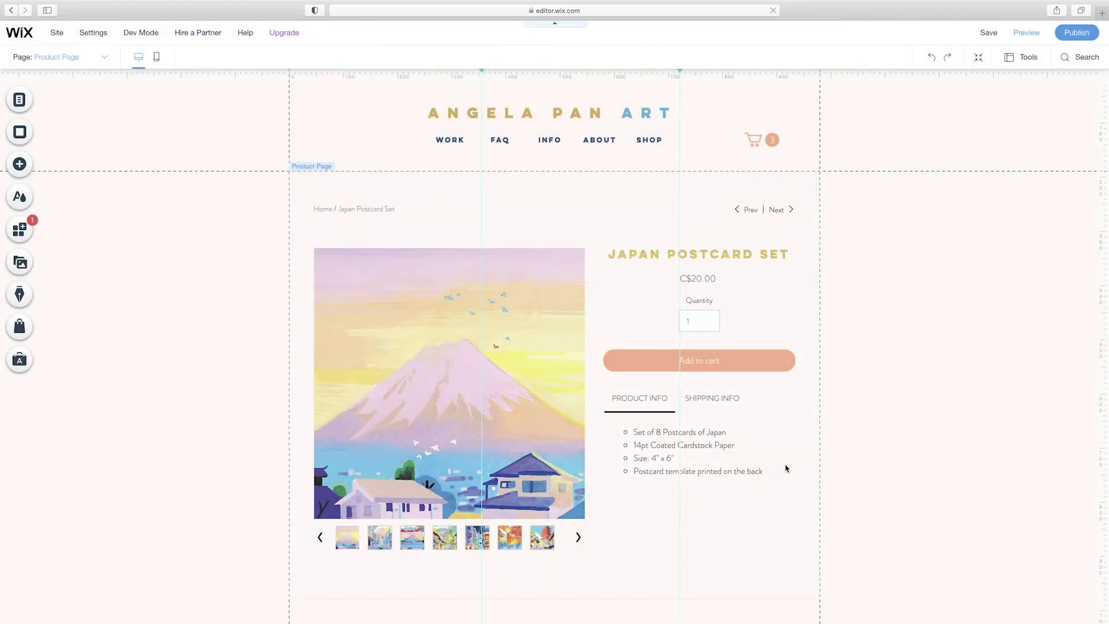
# On the live angelapanart.com shop, add the Japan Postcard Set to the cart and view the cart
pyautogui.click(511, 11)
pyautogui.write('w')
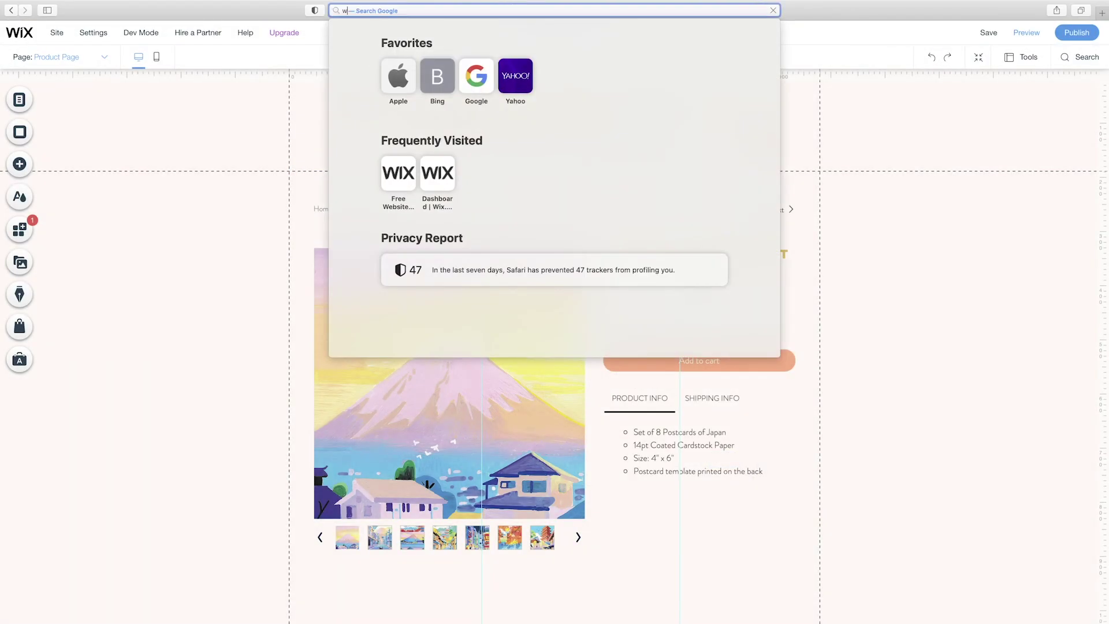
pyautogui.write('ww.angela')
pyautogui.click(507, 34)
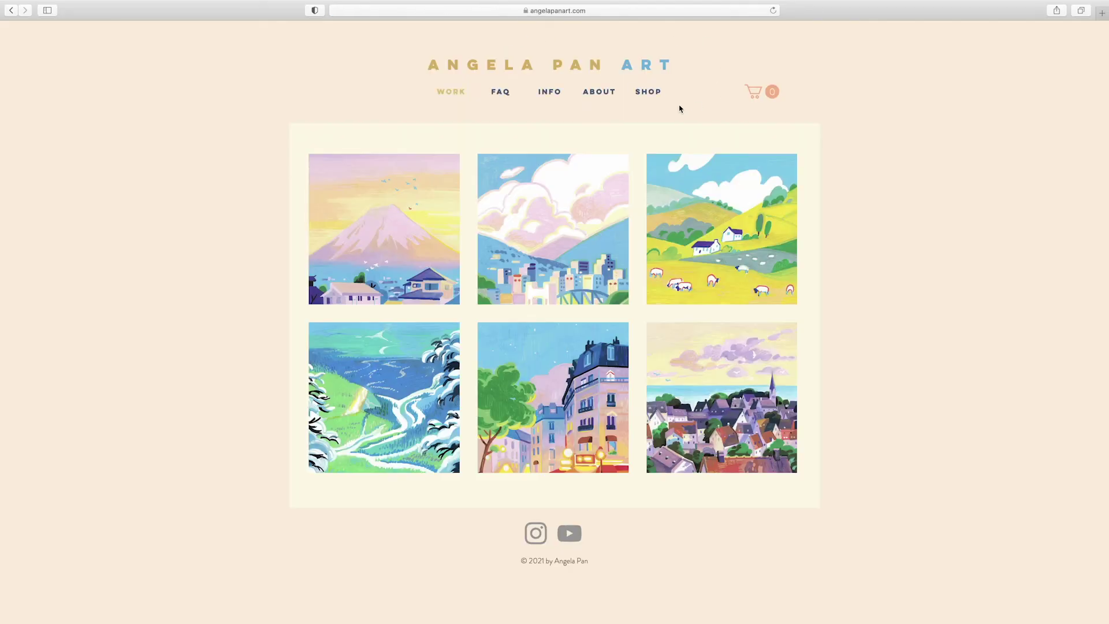
pyautogui.click(648, 92)
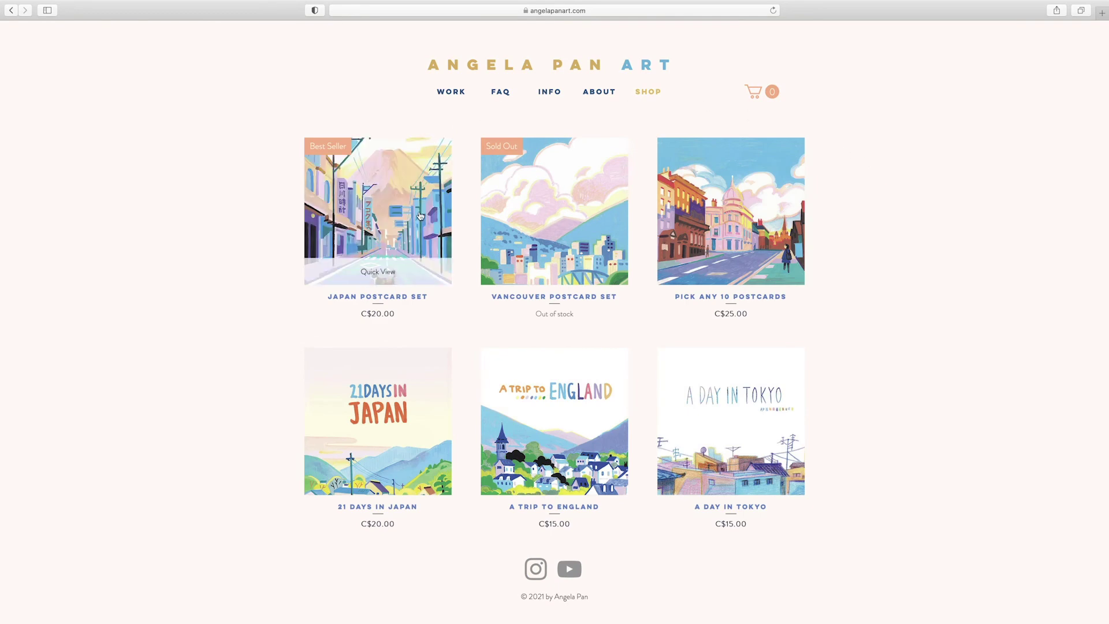
pyautogui.click(421, 216)
pyautogui.click(700, 312)
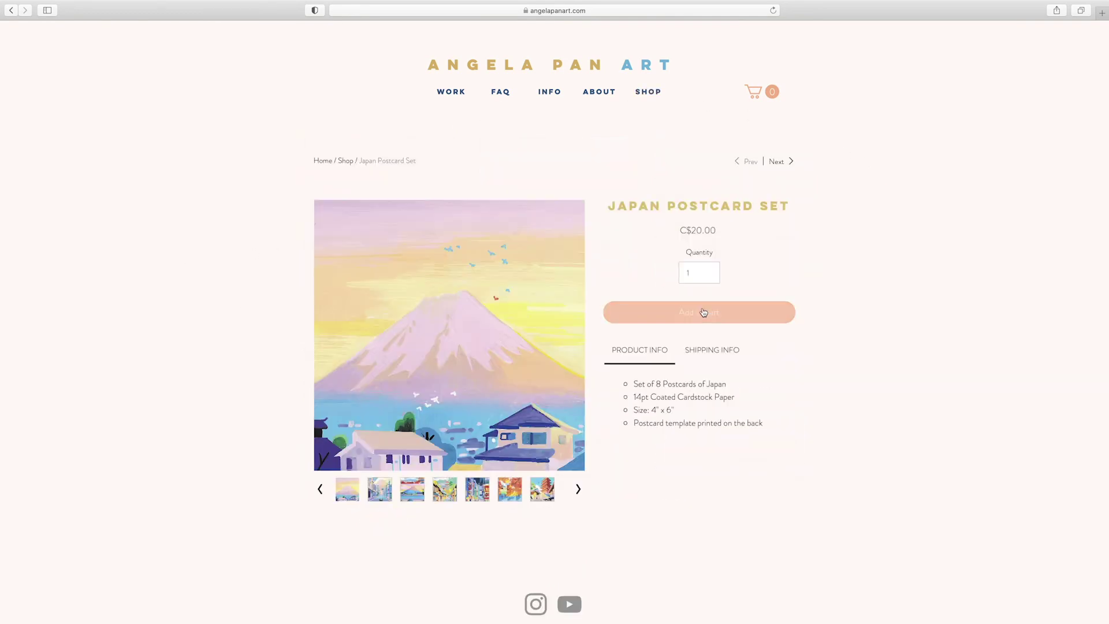
pyautogui.click(1013, 111)
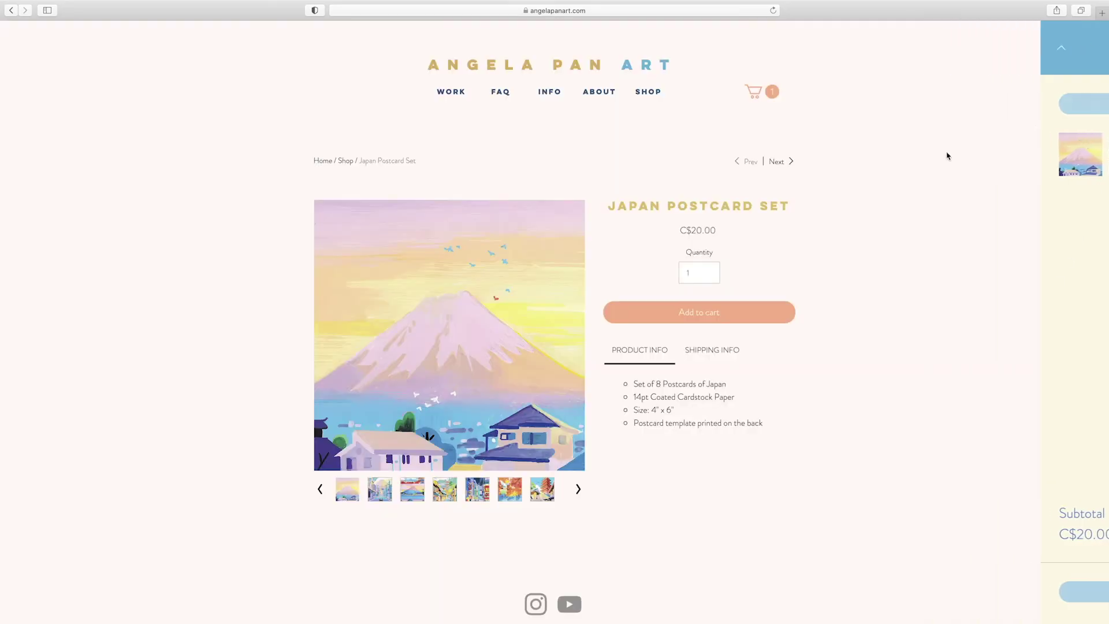
# Add the order note 'thank you!', then add A Day in Tokyo to the cart
pyautogui.click(342, 322)
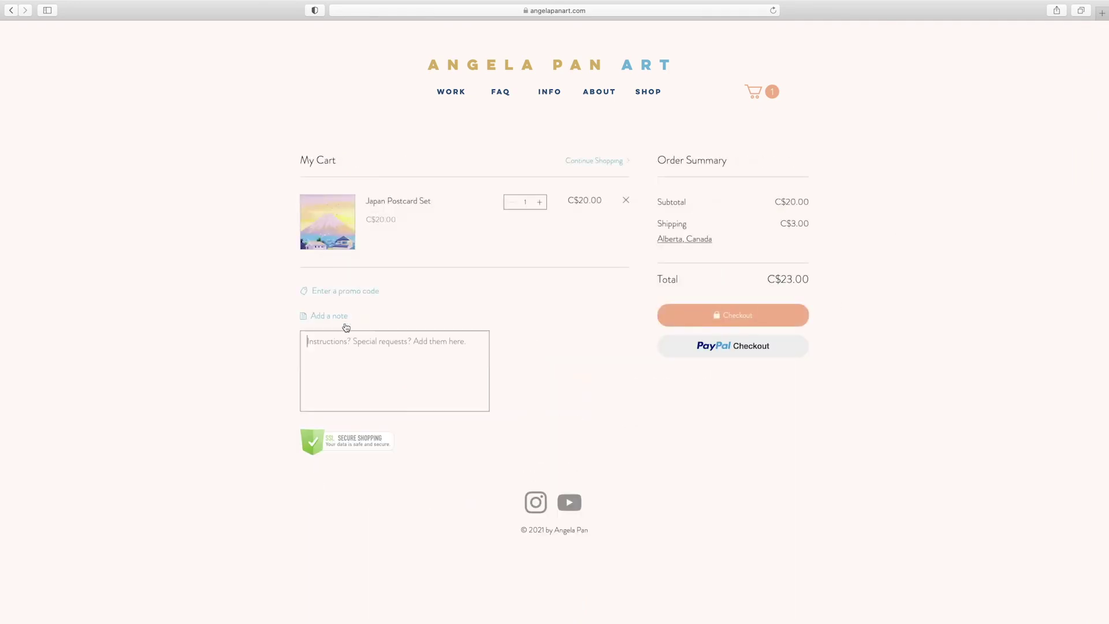
pyautogui.write('thank you!')
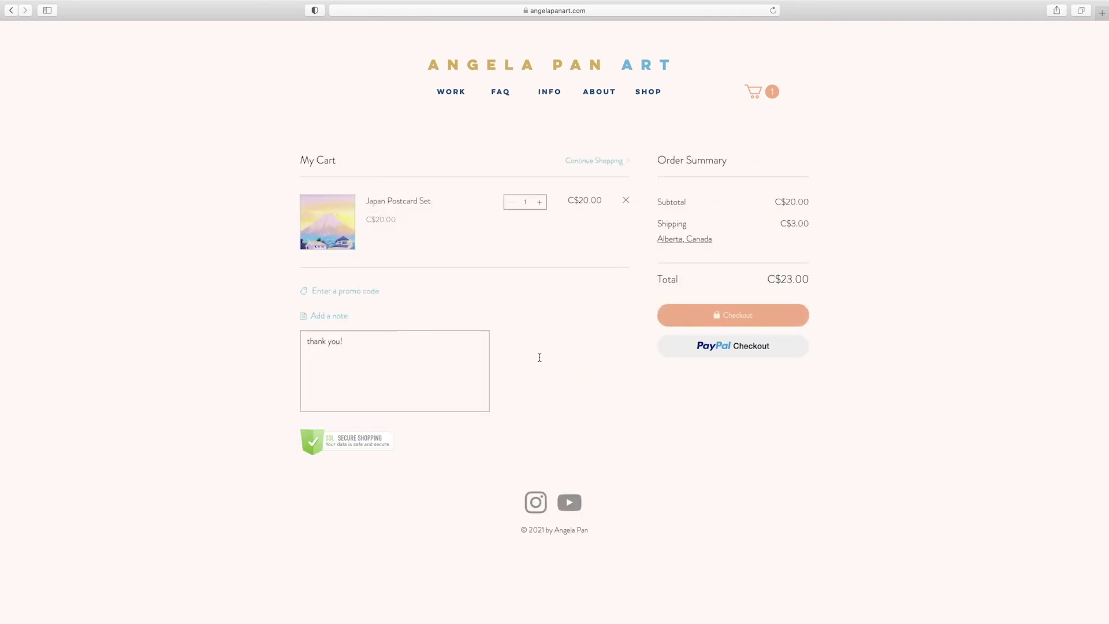
pyautogui.click(597, 162)
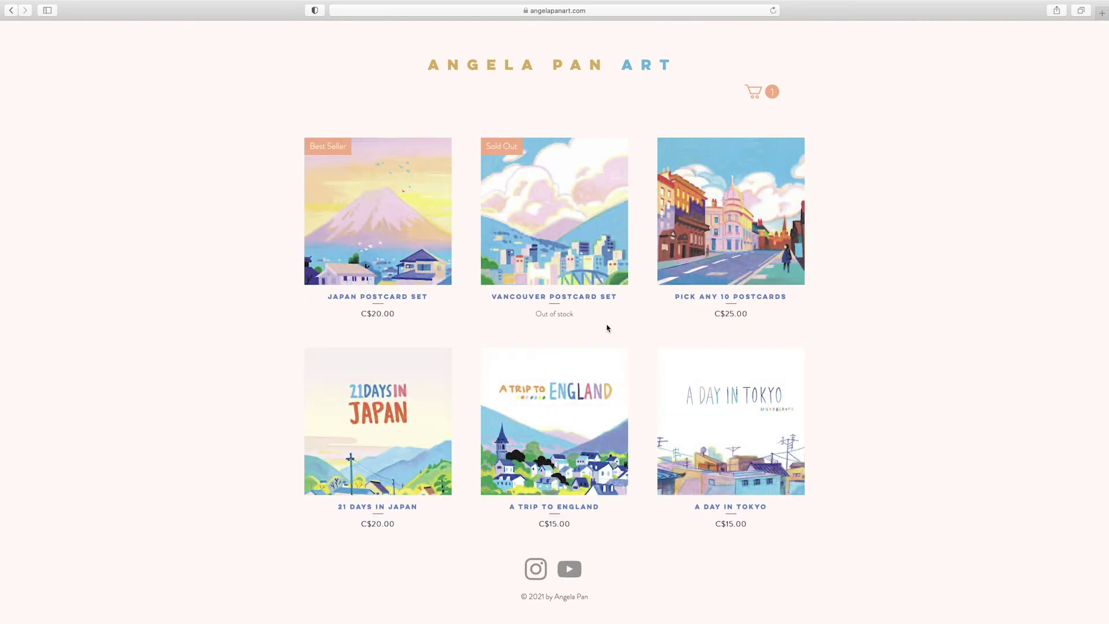
pyautogui.click(687, 394)
pyautogui.click(701, 313)
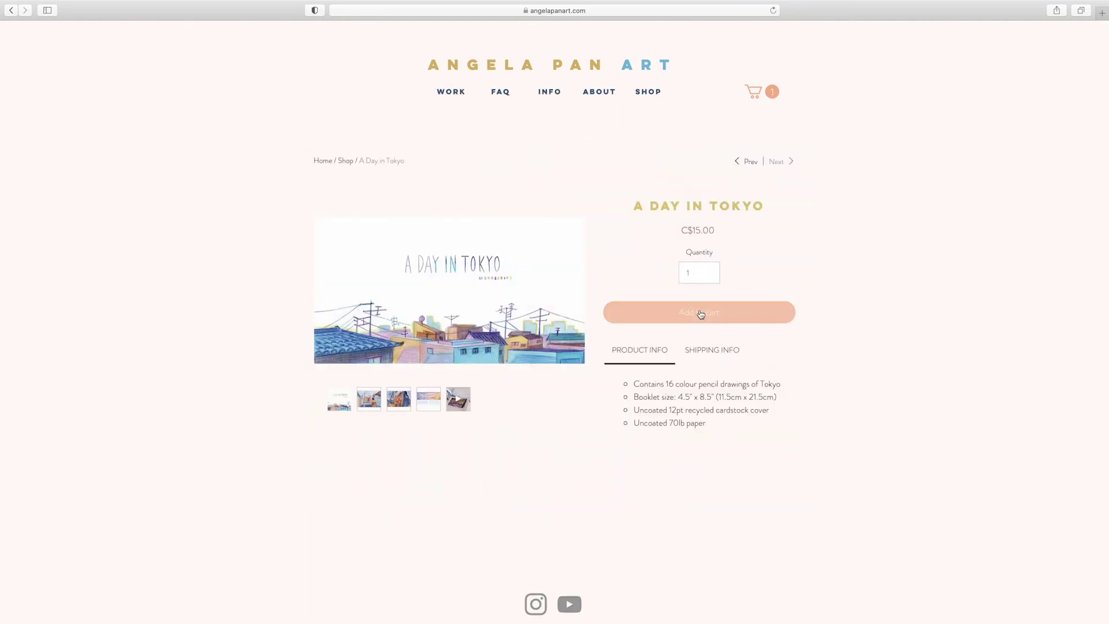
pyautogui.click(1015, 104)
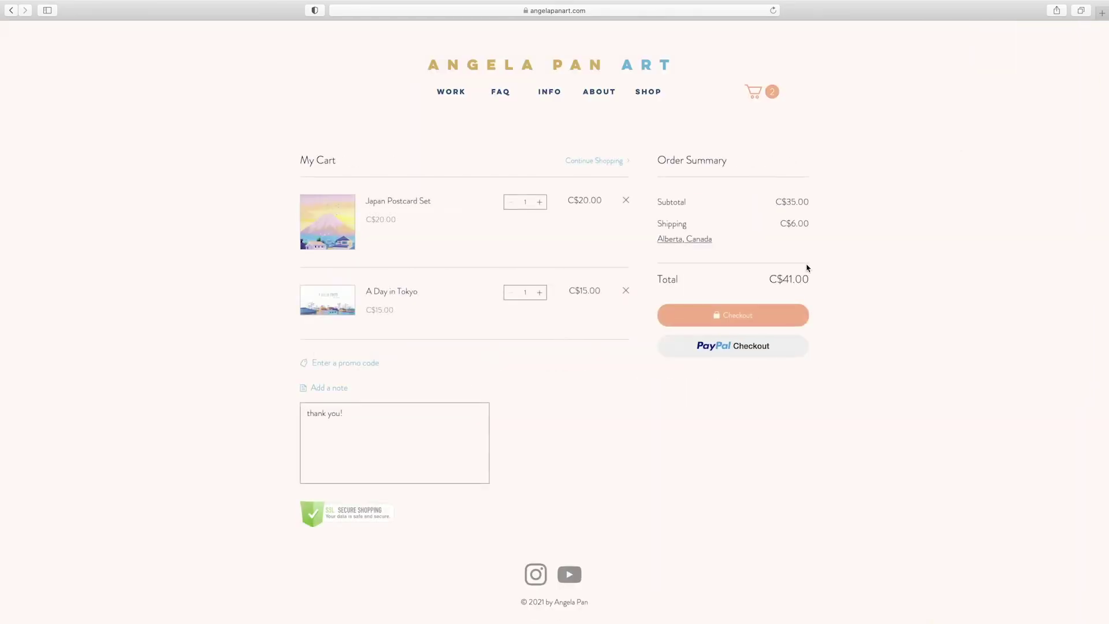
# Review the C$6.00 shipping in the C$41.00 cart and start checking out with PayPal
pyautogui.moveTo(776, 233); pyautogui.dragTo(813, 225)
pyautogui.click(838, 289)
pyautogui.click(794, 320)
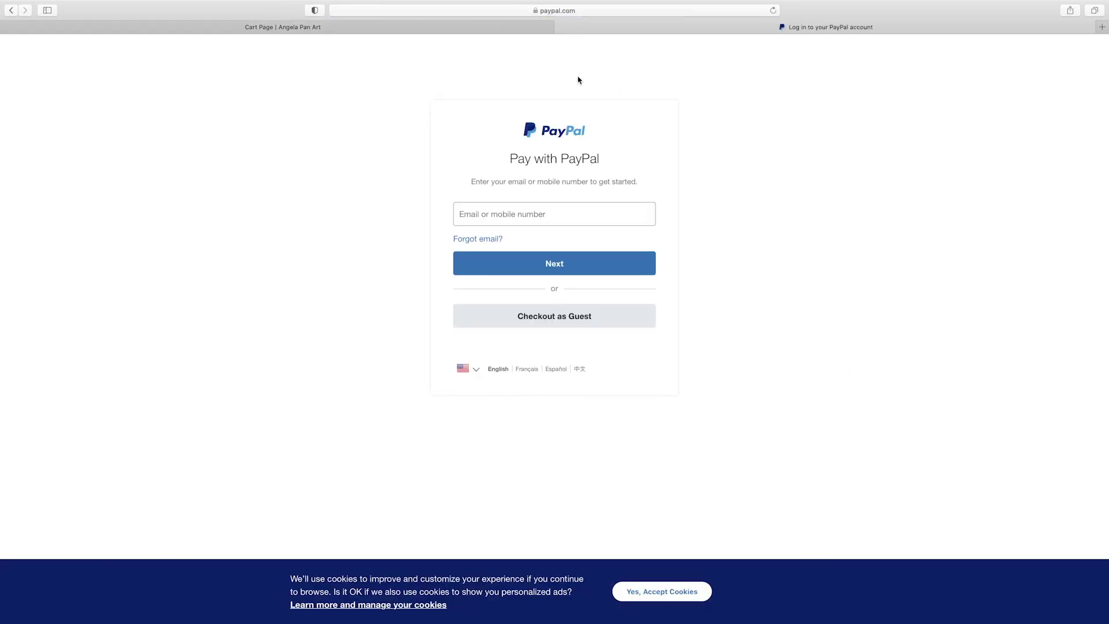
# Close PayPal, remove the Japan Postcard Set and A Day in Tokyo, and return to the shop grid
pyautogui.click(560, 28)
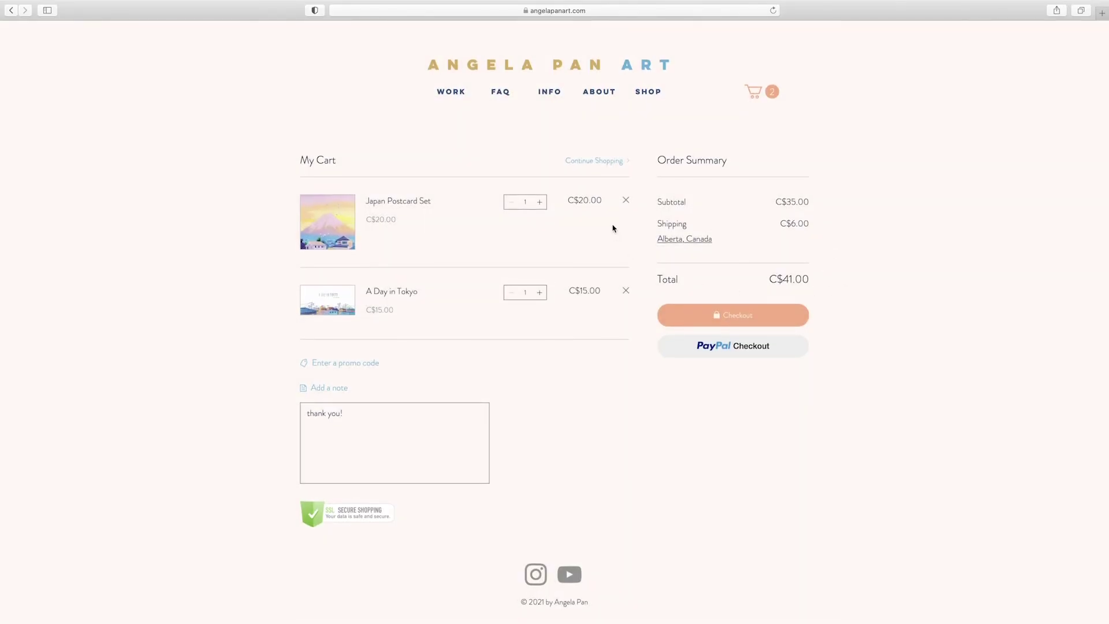
pyautogui.click(625, 200)
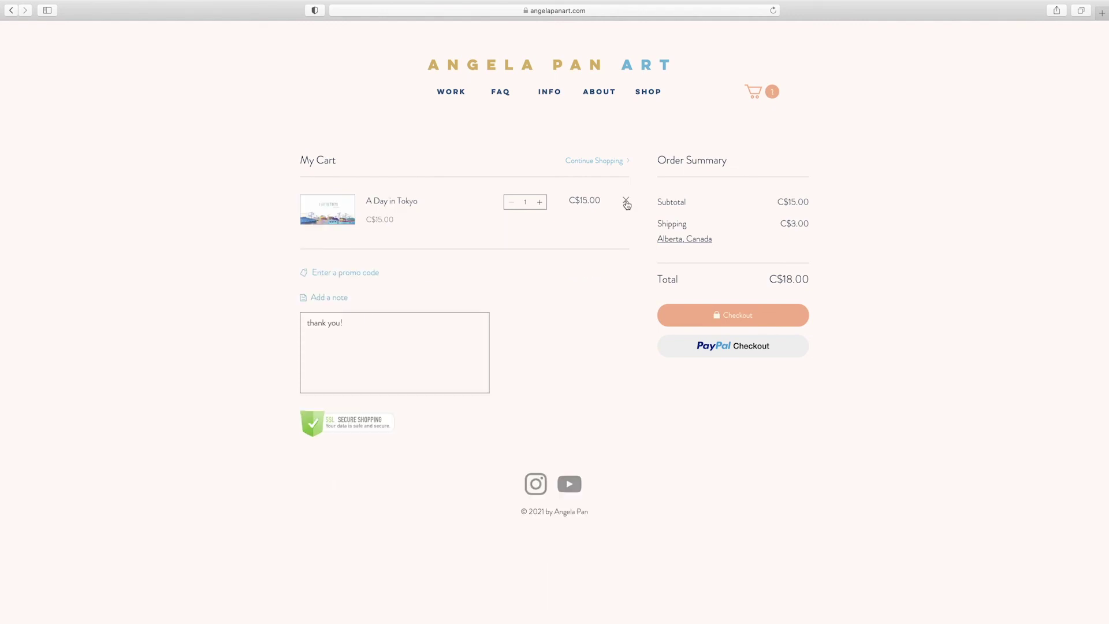
pyautogui.click(626, 202)
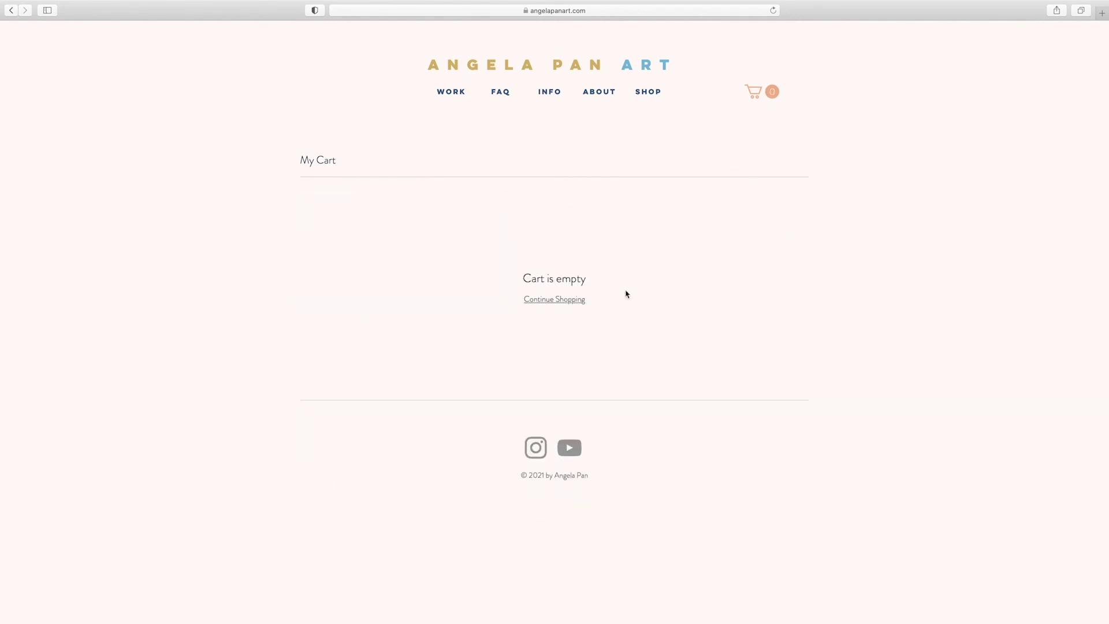
pyautogui.click(569, 299)
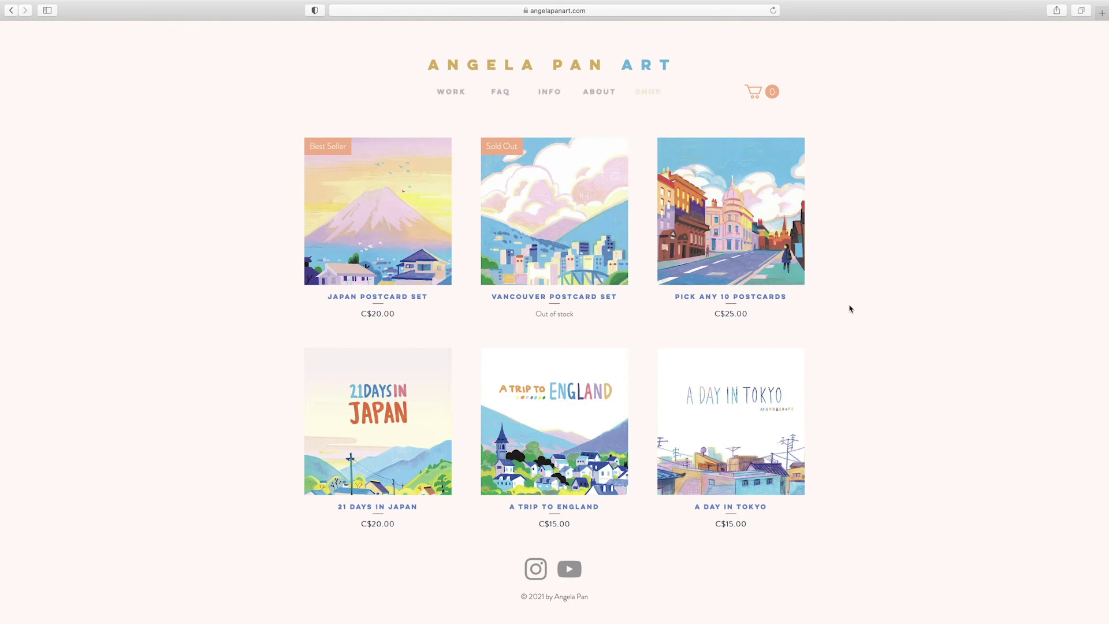